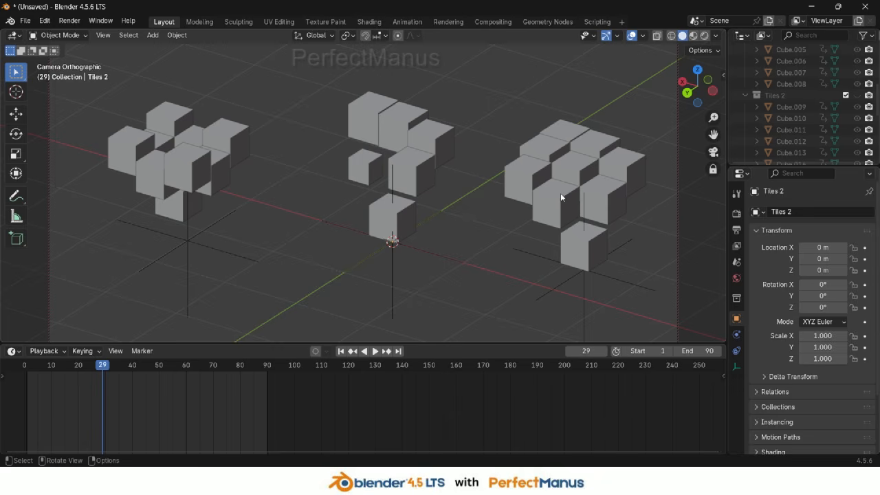
Play the tile animation, select the left Tiles group empty and briefly try moving it
key(space)
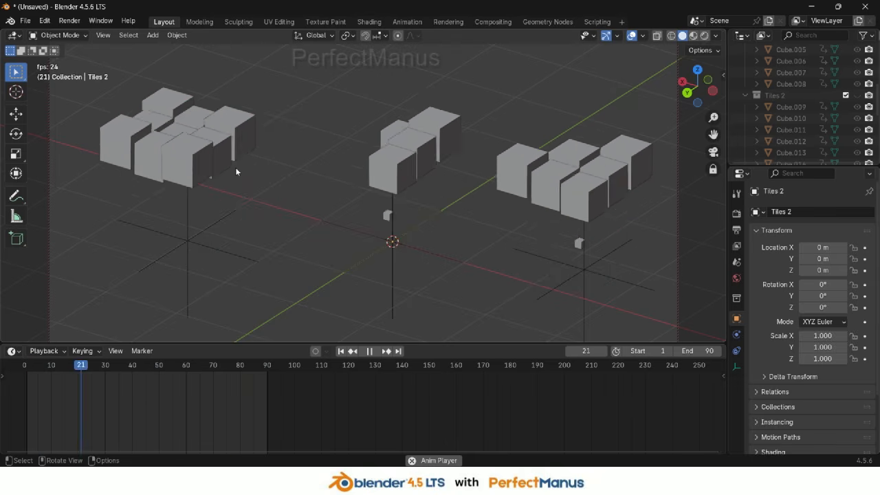
click(187, 274)
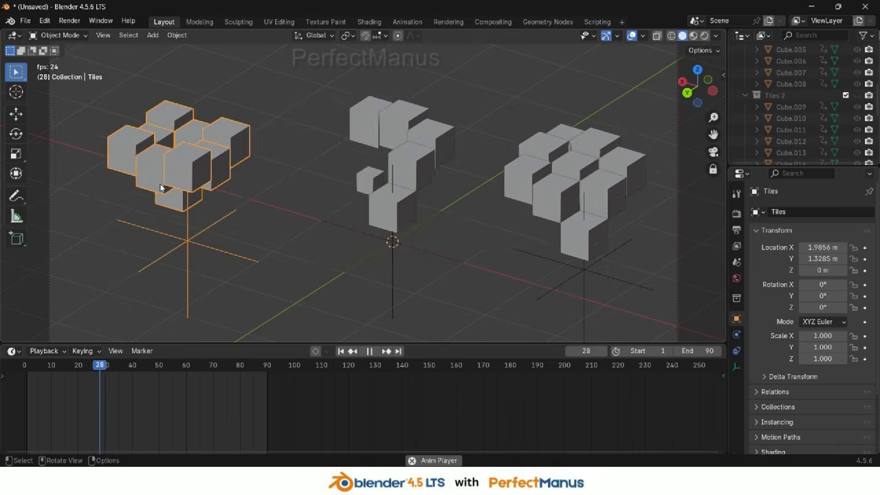
key(g)
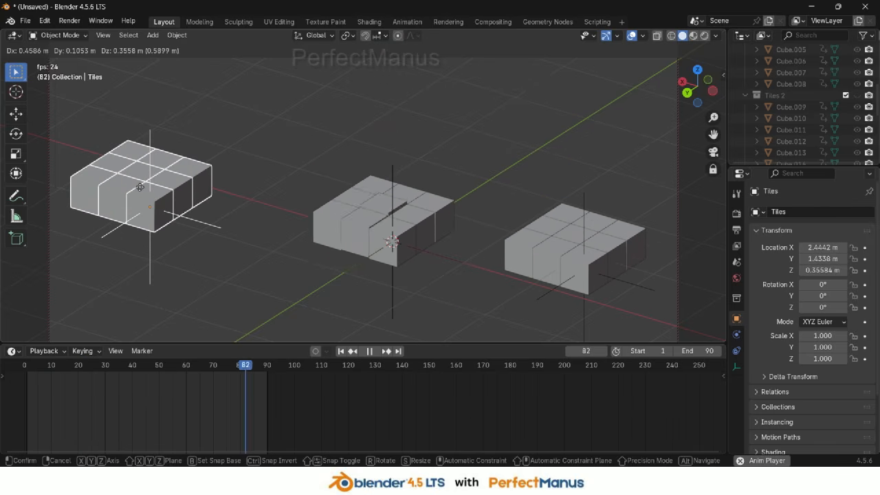
key(Escape)
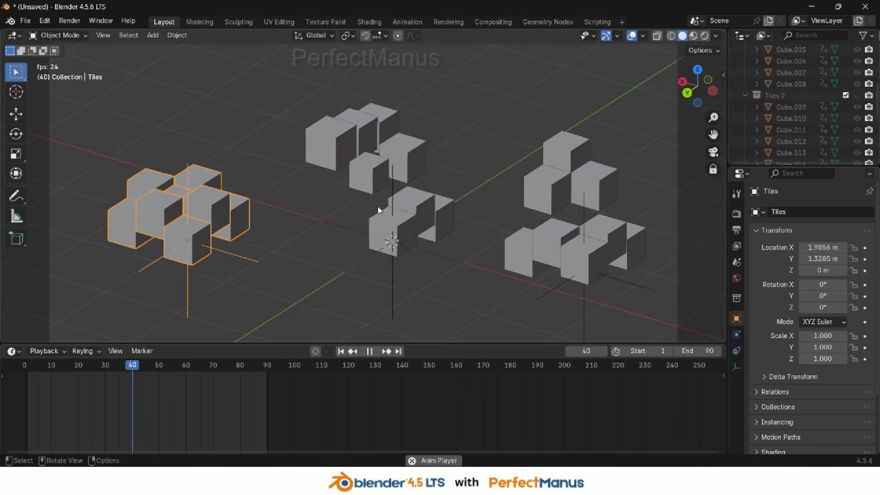
Replay the animation and scrub through the timeline to review how the tile groups assemble
key(space)
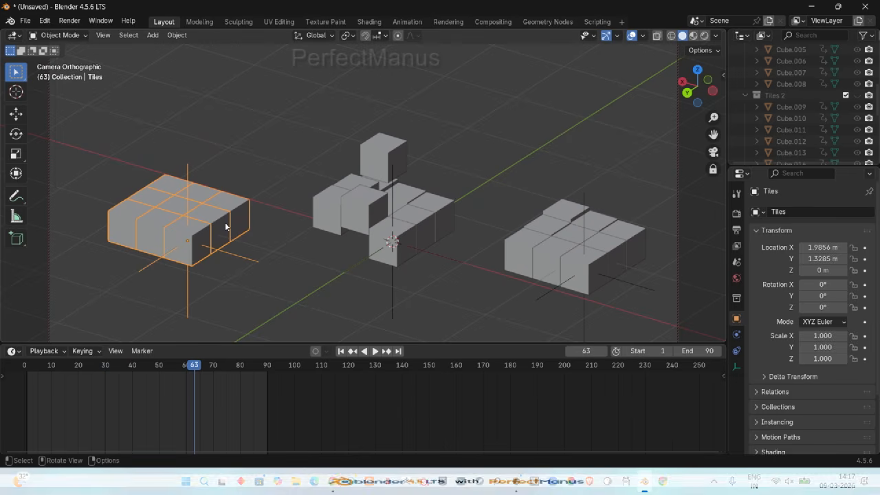
key(space)
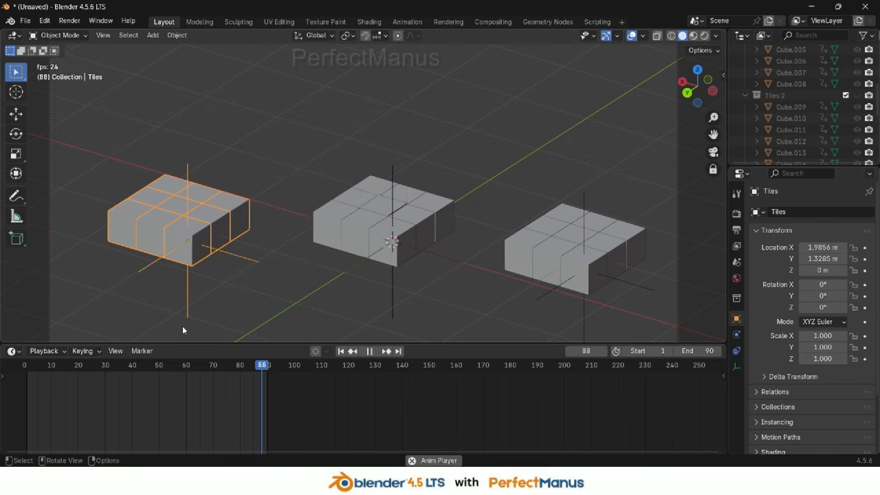
key(space)
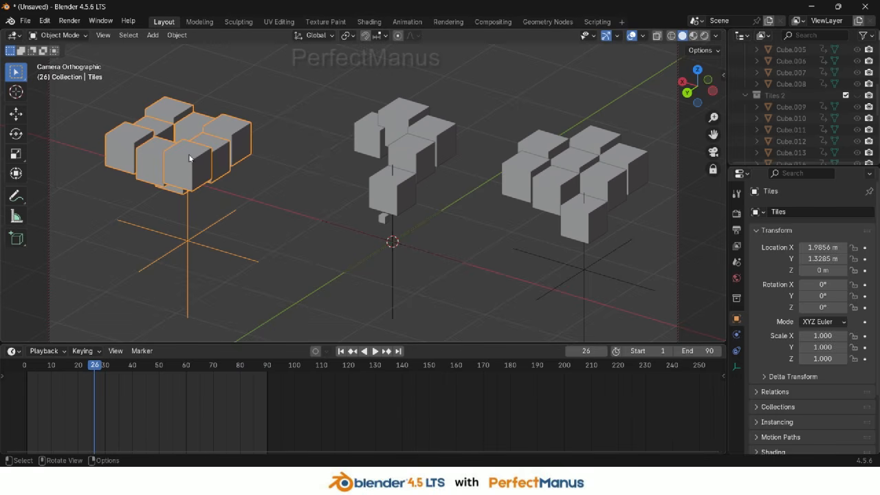
drag(96, 370, 201, 365)
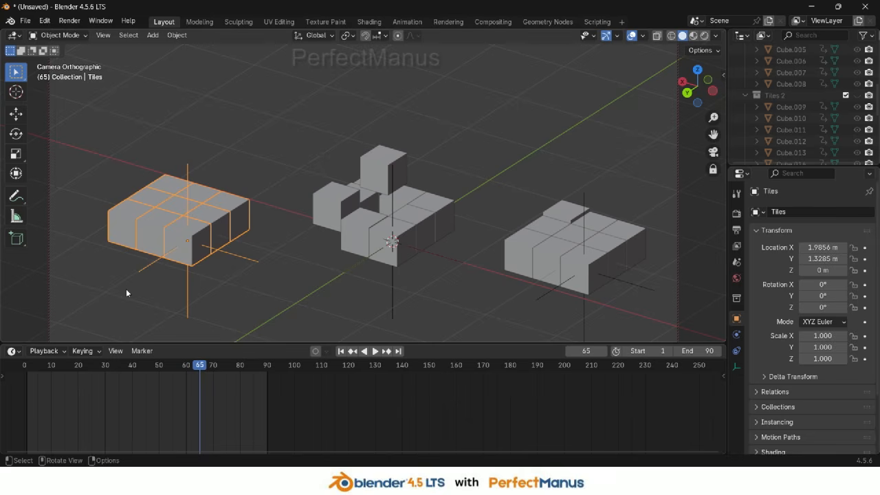
scroll(265, 257, down, 6)
scroll(265, 258, up, 5)
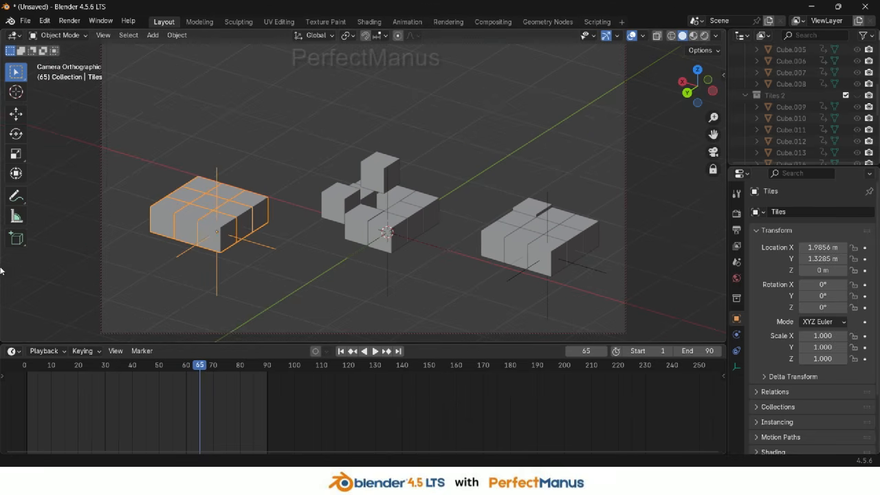
Select the Tiles, Tiles 2 and Tiles 03 group empties together
click(394, 223)
click(544, 274)
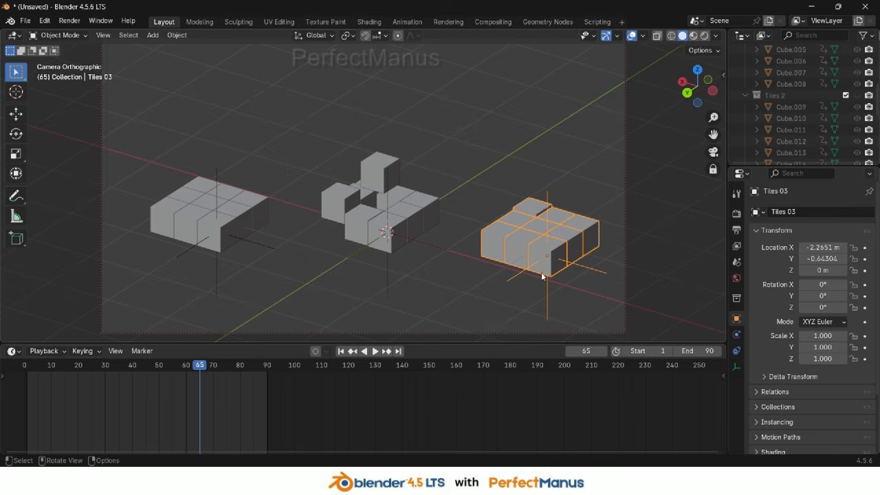
shift+click(378, 251)
shift+click(228, 249)
scroll(840, 117, down, 5)
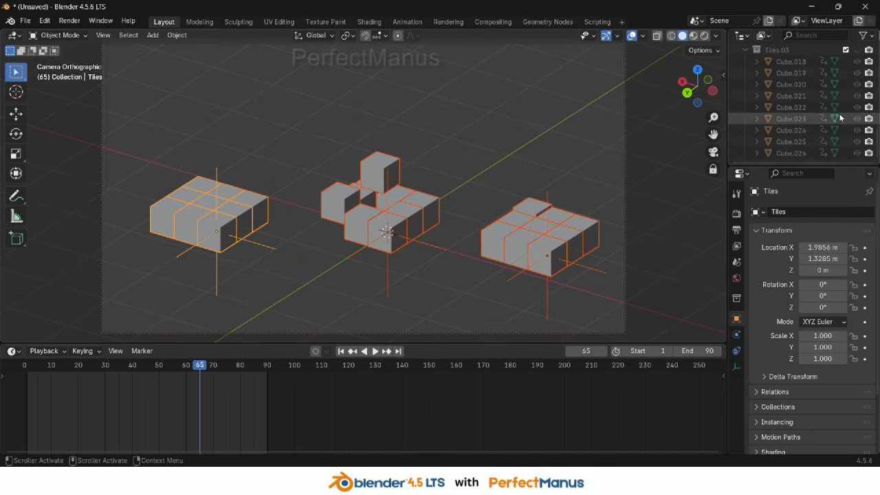
scroll(843, 128, up, 10)
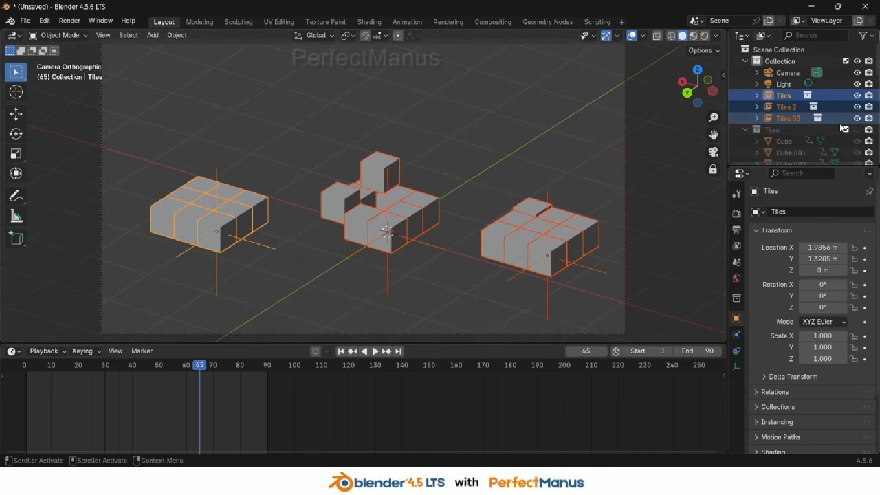
Hide the Tiles 2 and Tiles 03 groups so only the Tiles group stays visible, and play it
drag(857, 95, 857, 119)
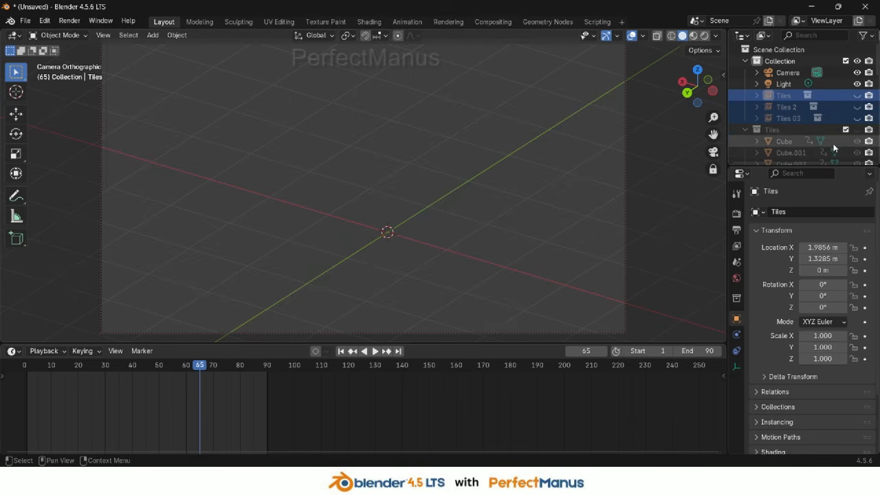
click(857, 129)
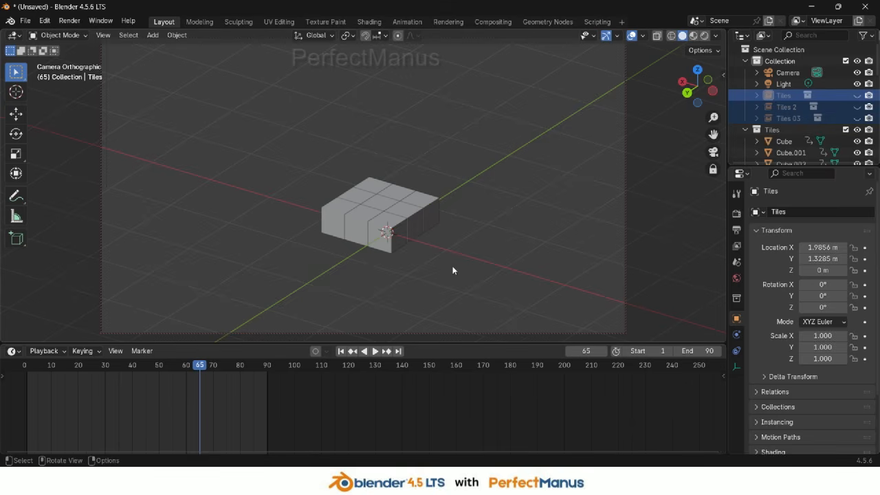
click(857, 95)
key(space)
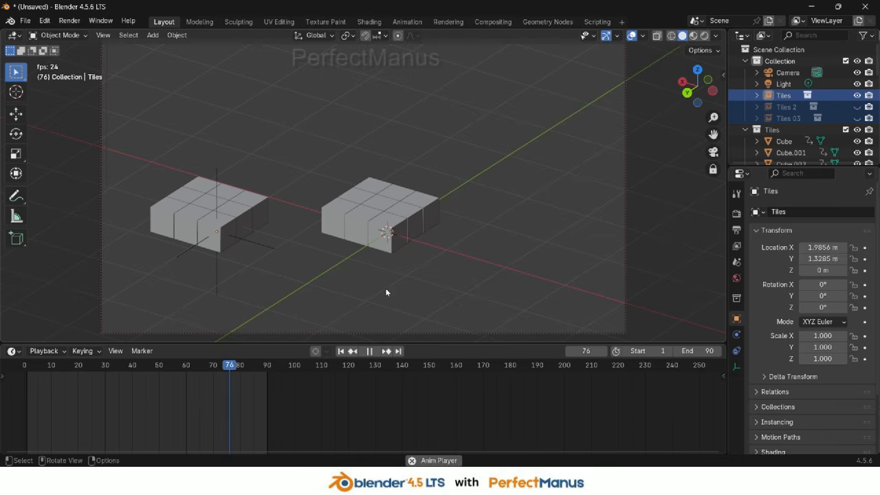
key(space)
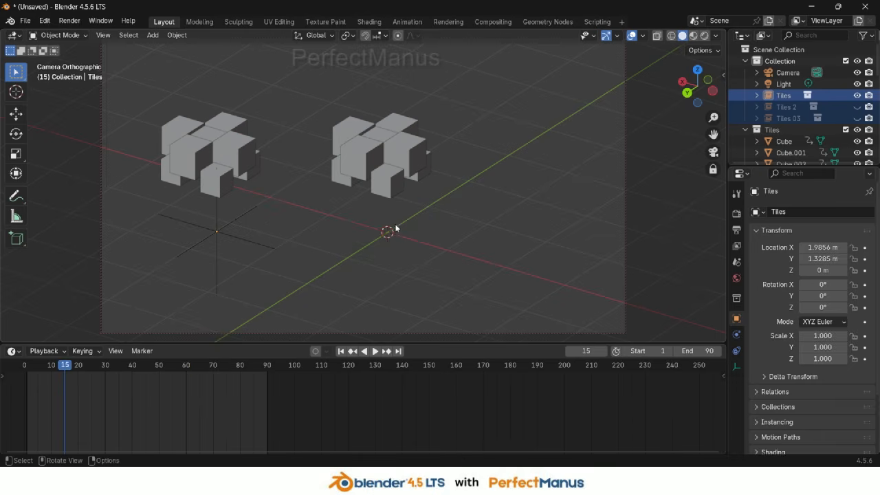
Select individual cubes of the Tiles group during playback to inspect their keyframes
click(387, 186)
click(409, 159)
click(353, 156)
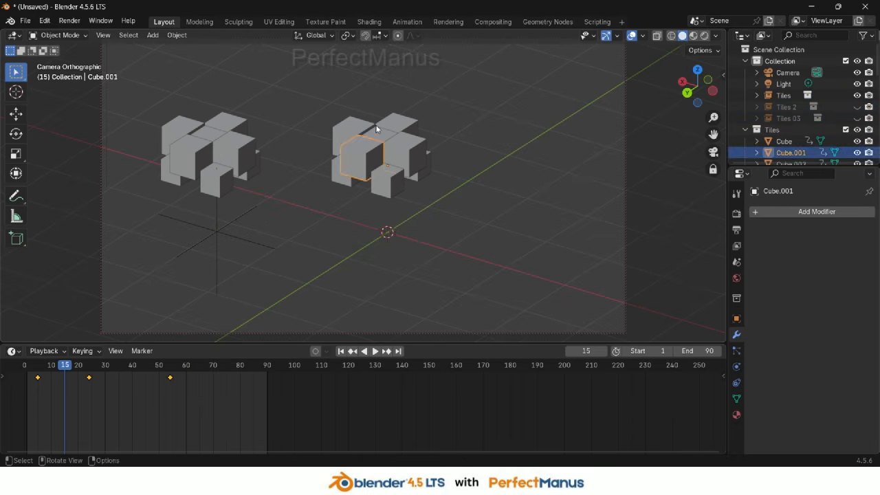
click(376, 125)
click(356, 123)
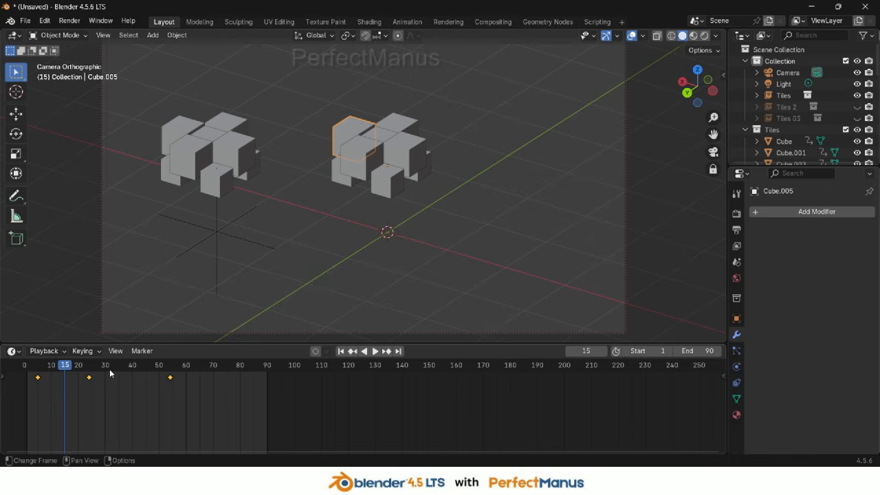
key(space)
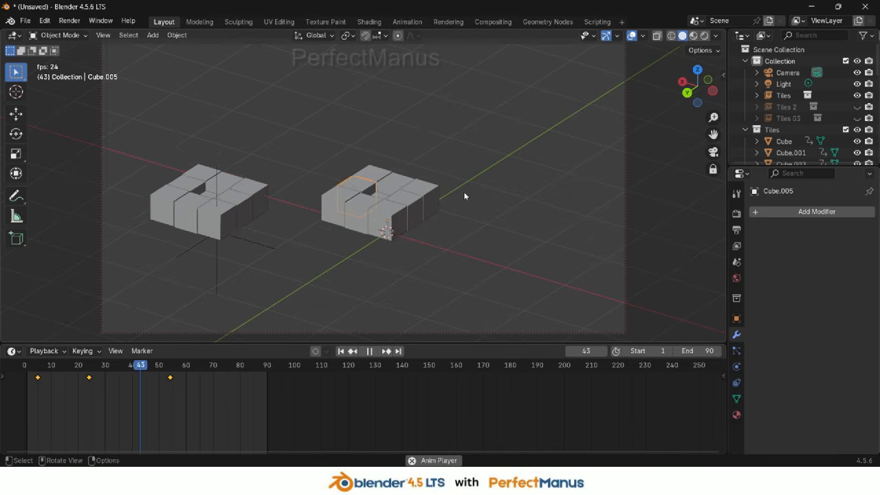
key(space)
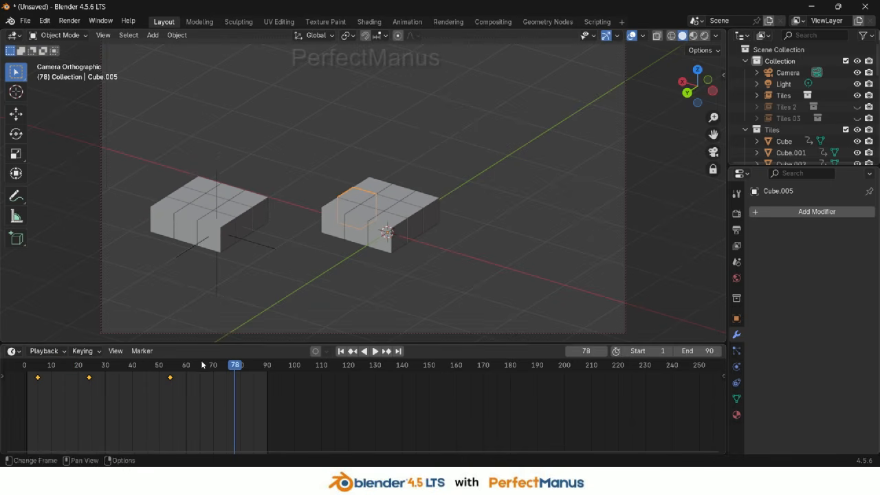
Show only the Tiles 2 group by hiding the Tiles group and its collection
click(857, 129)
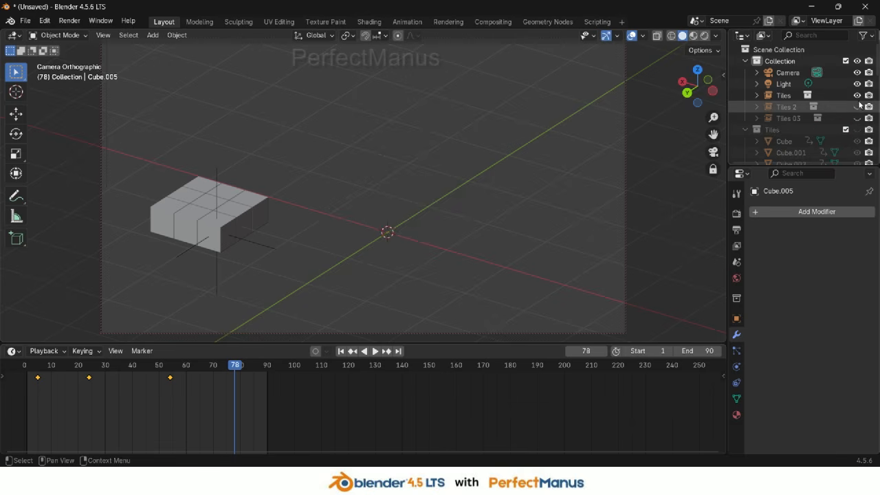
click(857, 95)
click(857, 106)
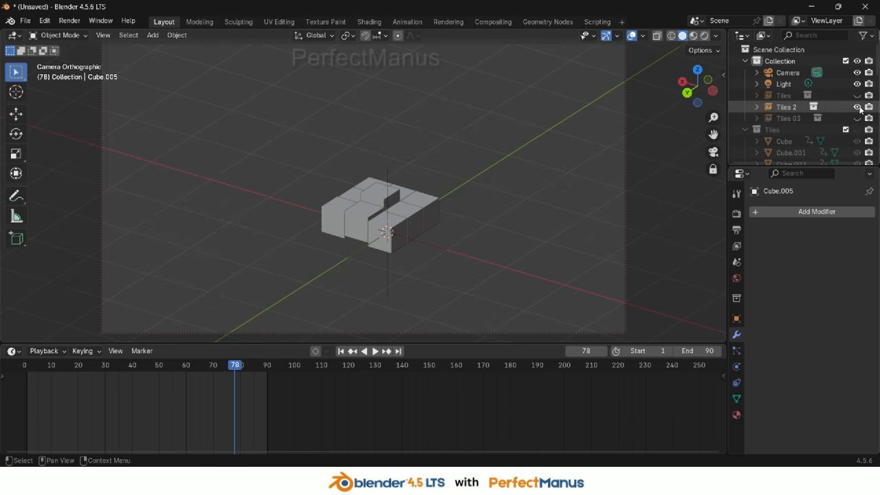
Move the Tiles 2 empty within the ground plane to about X 1.56 m, Y 1.32 m
click(386, 267)
key(g)
key(shift+z)
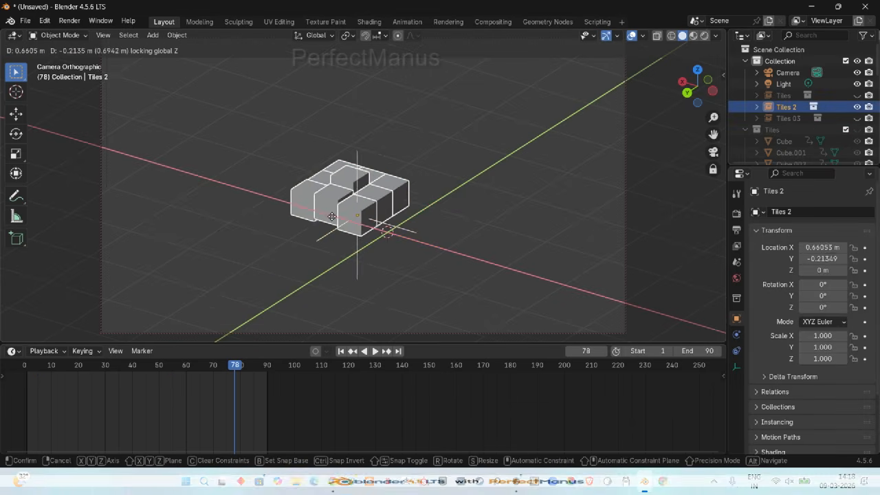
click(240, 275)
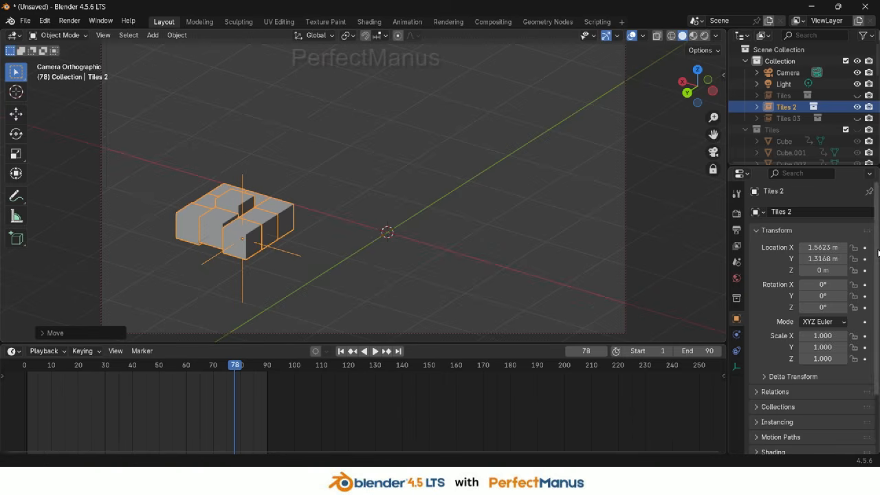
Unhide the Tiles collection and play the animation beside the moved Tiles 2 group
scroll(851, 124, down, 4)
scroll(851, 123, up, 4)
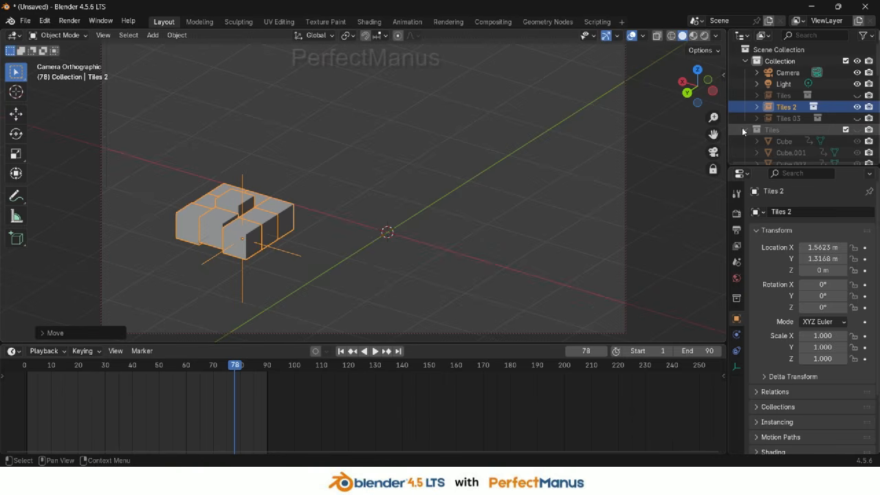
click(857, 141)
key(space)
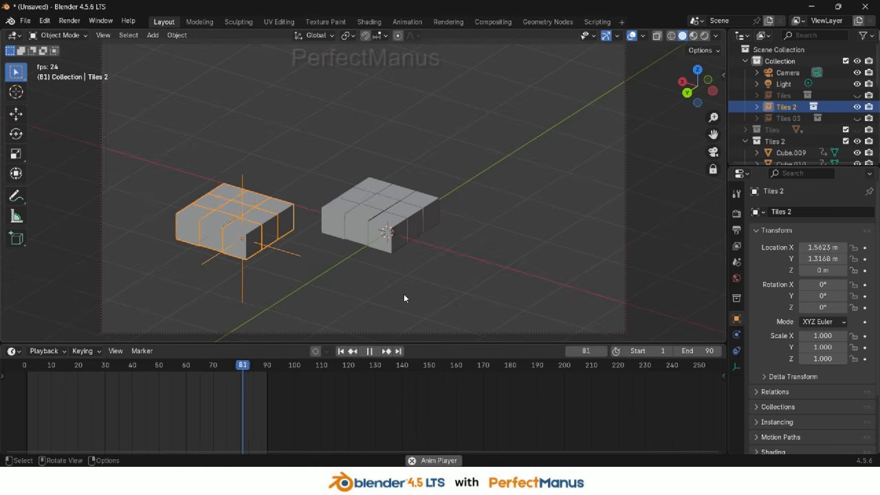
Select individual cubes of Tiles 2 during playback and replay the animation to compare both groups
click(408, 179)
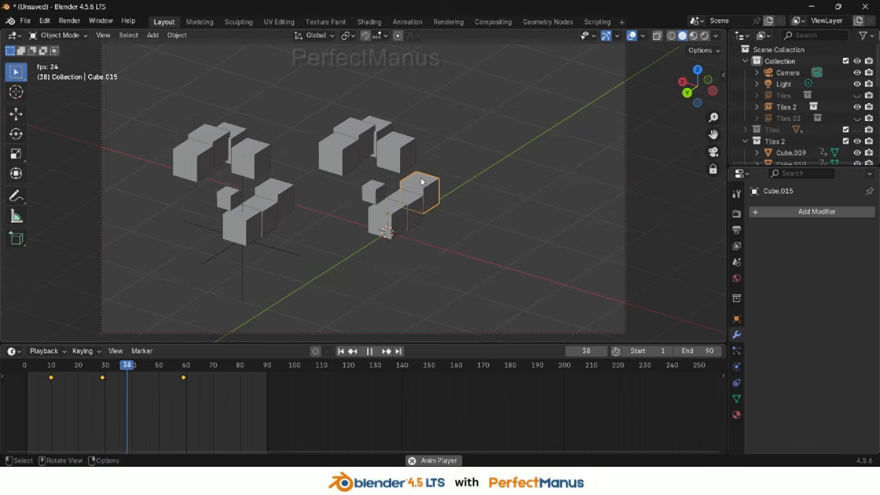
click(373, 163)
click(318, 198)
click(337, 214)
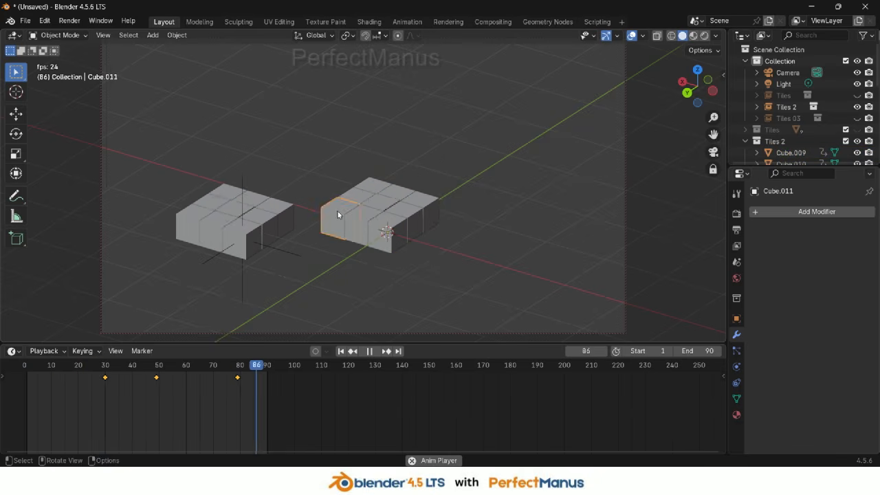
click(364, 237)
click(382, 173)
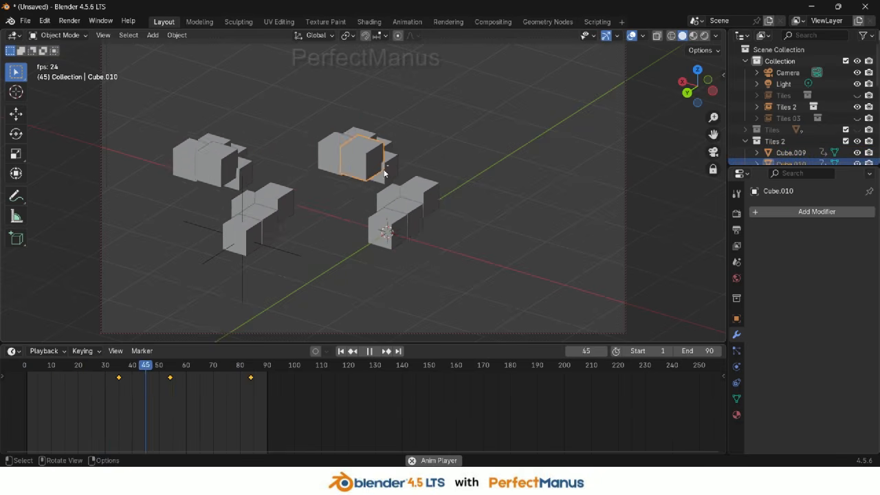
key(space)
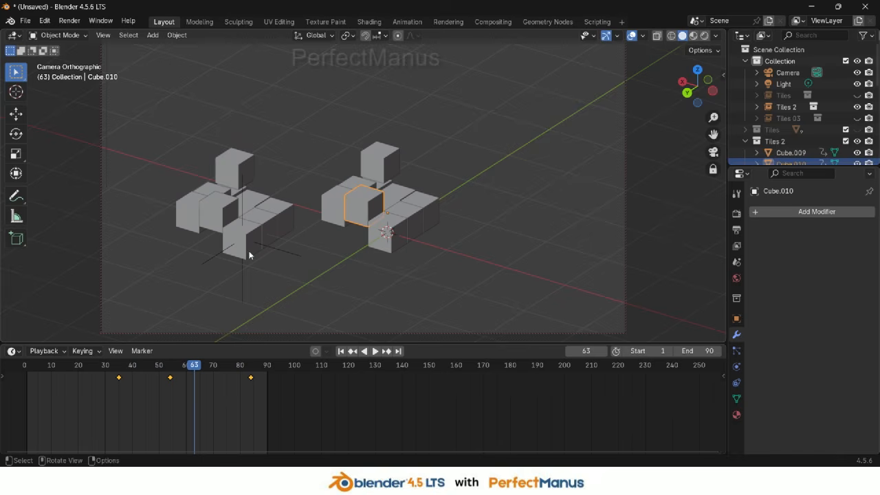
scroll(445, 197, down, 1)
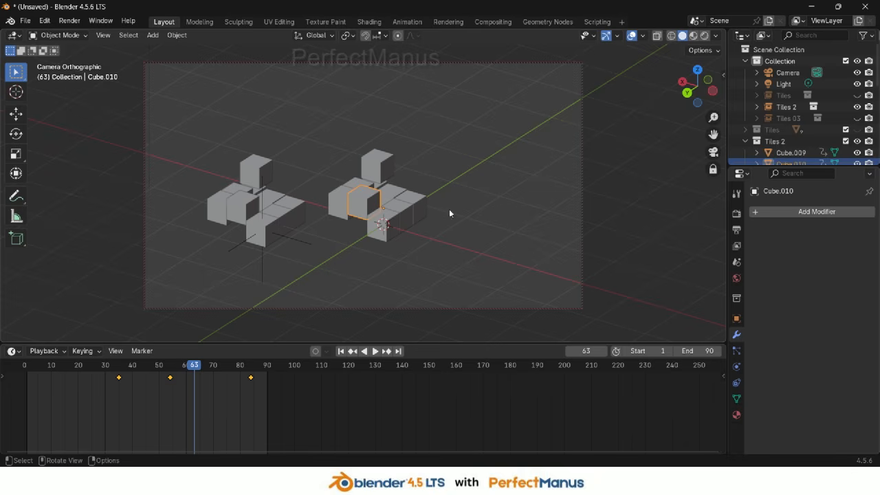
scroll(426, 241, up, 2)
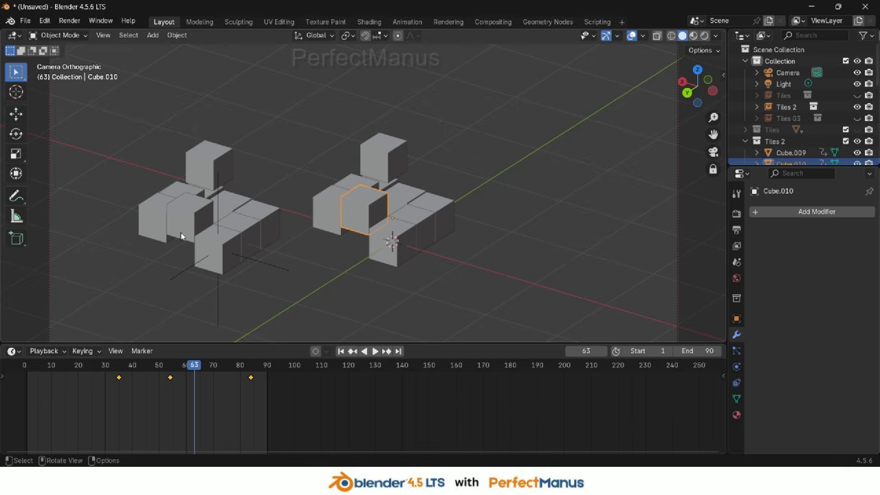
key(space)
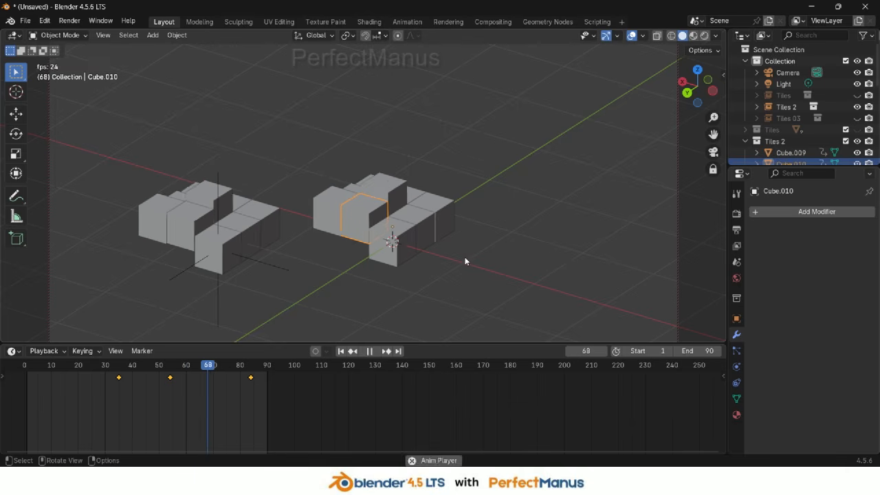
Start a new General file without saving the current scene
click(21, 22)
mouse_move(41, 34)
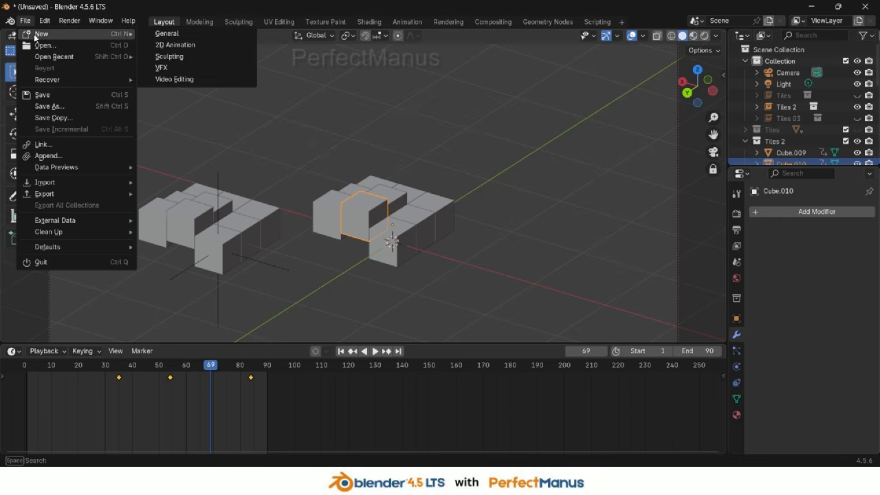
click(206, 30)
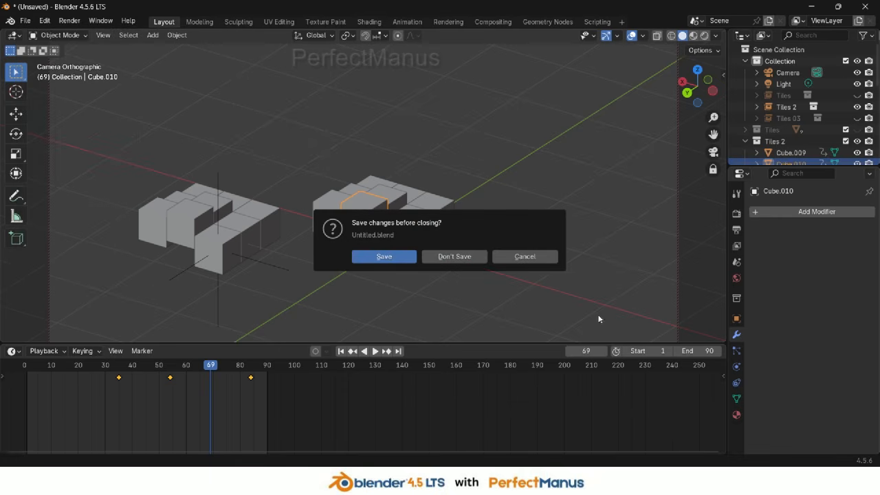
click(454, 256)
Flatten the default cube along the Z axis to a scale of about 0.13
scroll(426, 216, down, 3)
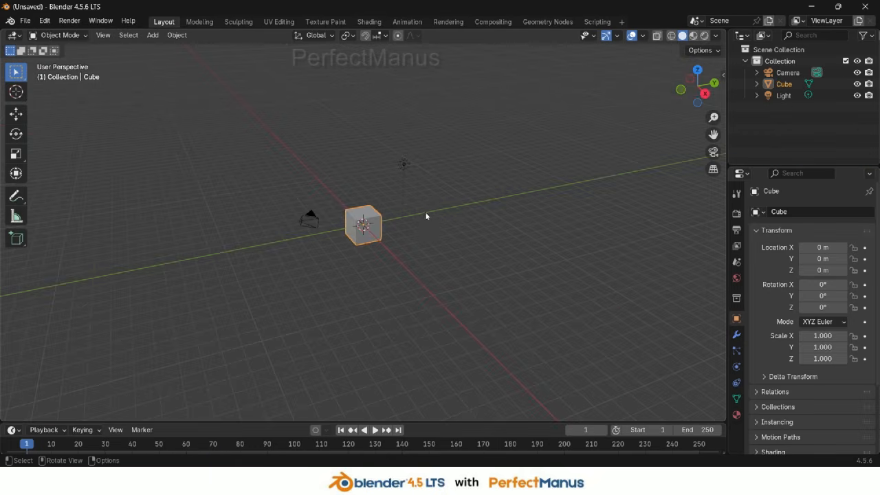
scroll(426, 216, up, 6)
scroll(436, 247, down, 3)
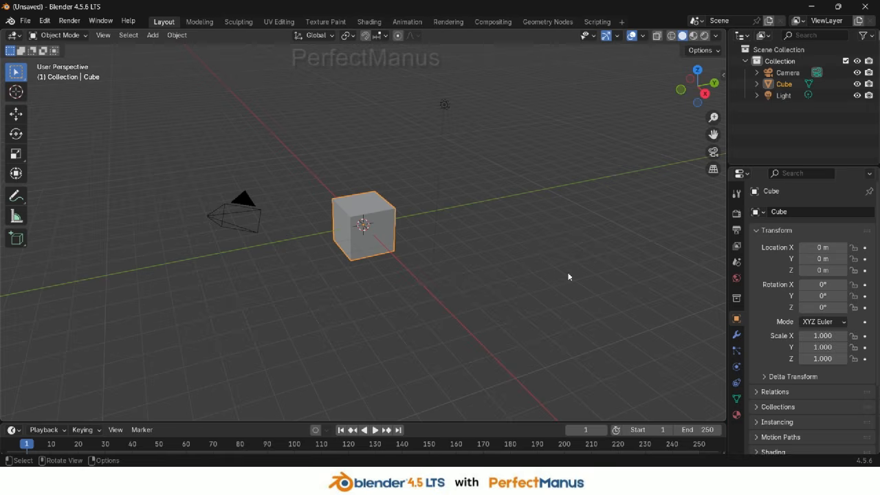
key(s)
key(z)
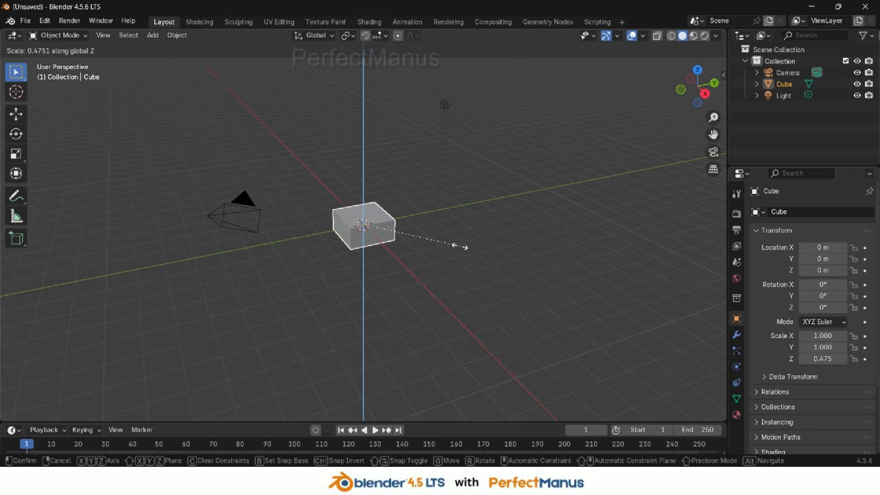
click(392, 235)
middle_drag(382, 246, 405, 256)
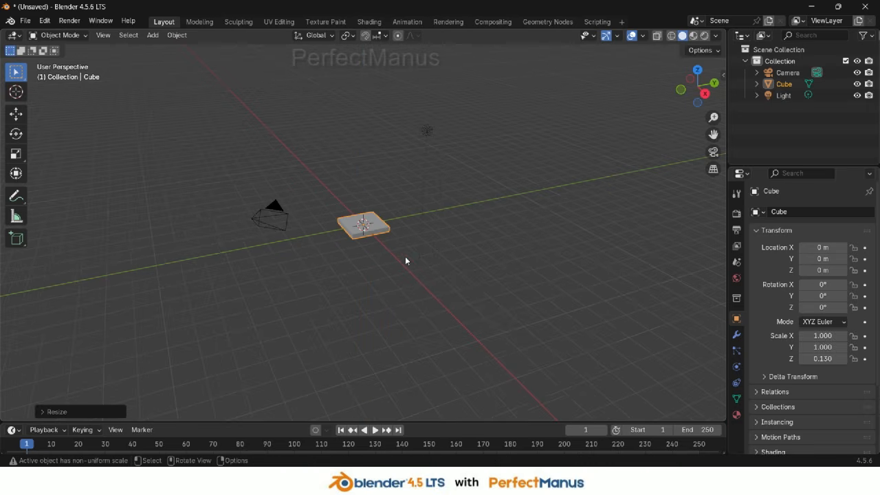
Look through the camera, select it, and switch its lens type to Orthographic
click(713, 151)
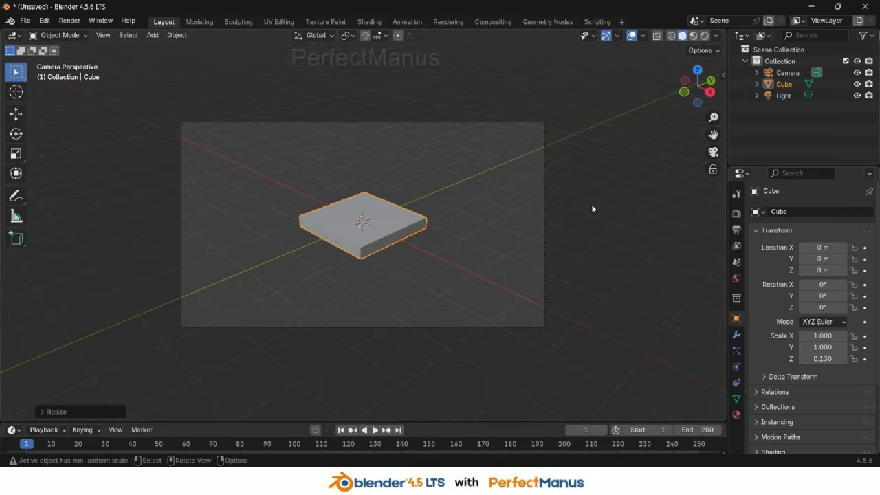
click(544, 166)
click(736, 367)
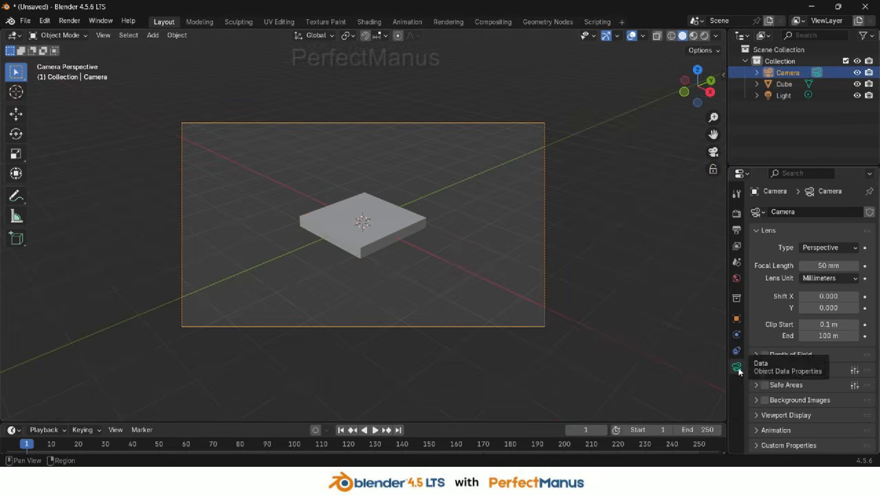
click(833, 247)
click(822, 274)
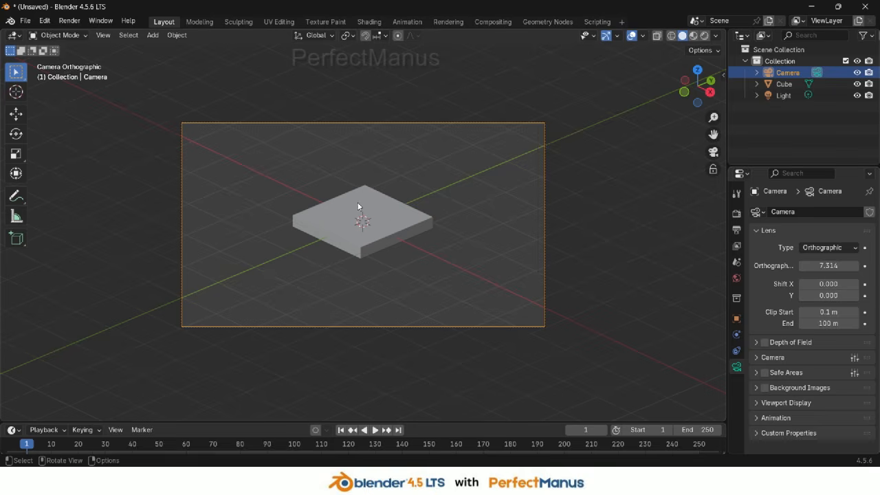
Shrink the flat tile to about 0.4 scale and move it within the ground plane toward the frame's lower edge
scroll(399, 220, down, 2)
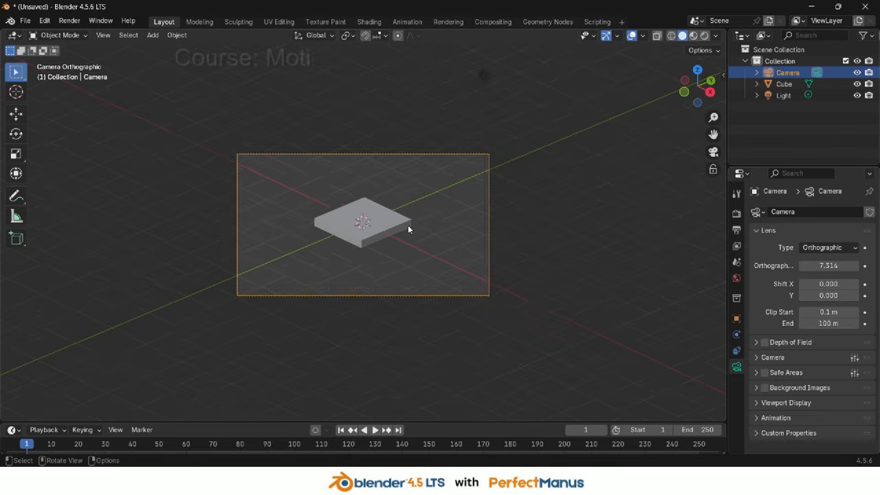
scroll(407, 225, up, 2)
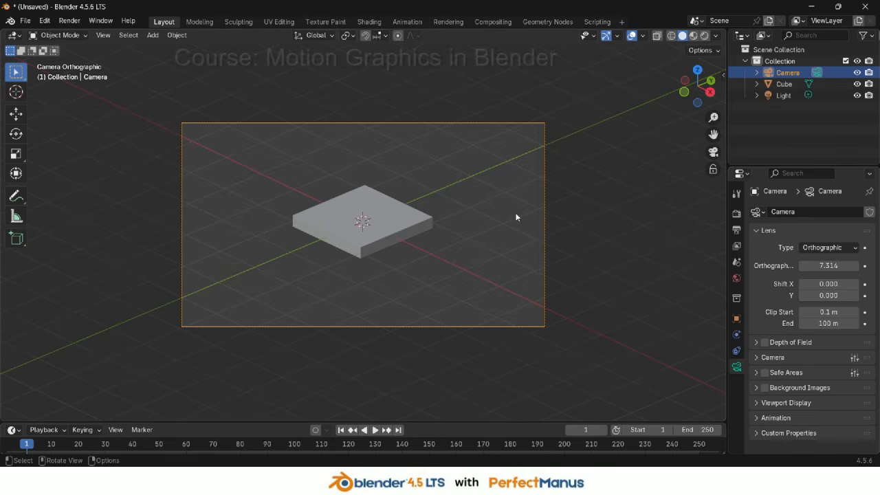
click(404, 222)
key(s)
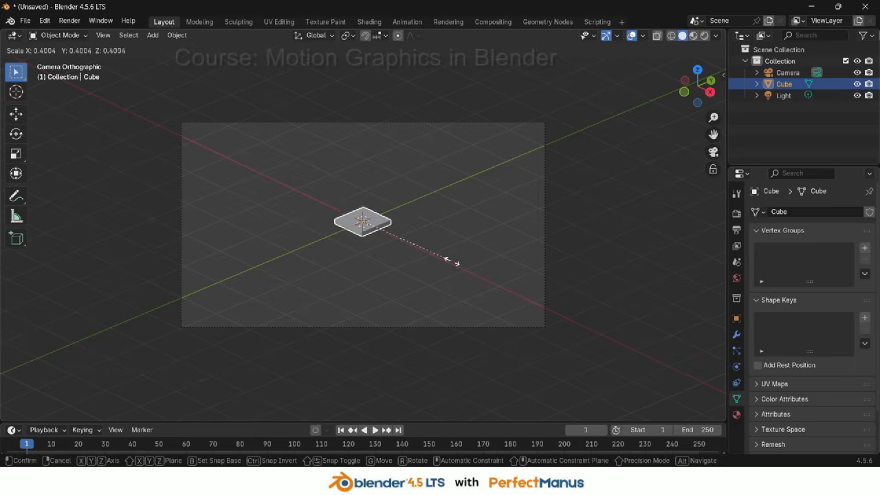
click(434, 263)
scroll(402, 235, up, 3)
key(g)
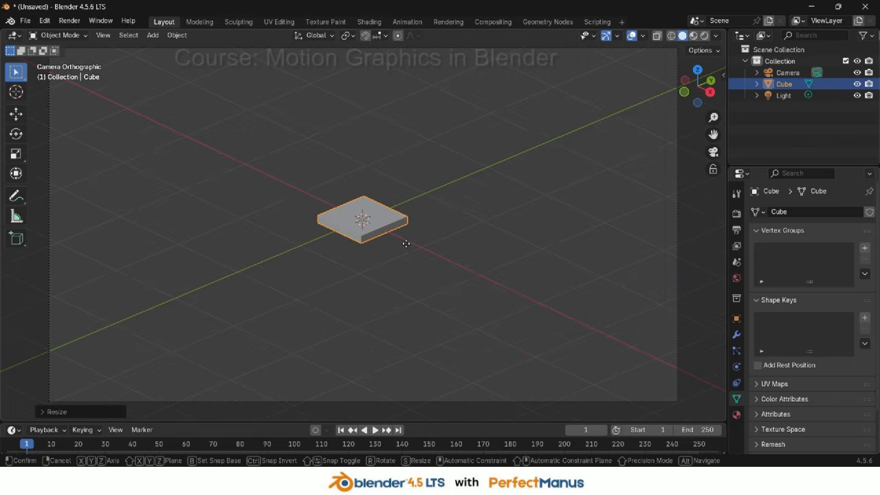
key(shift+z)
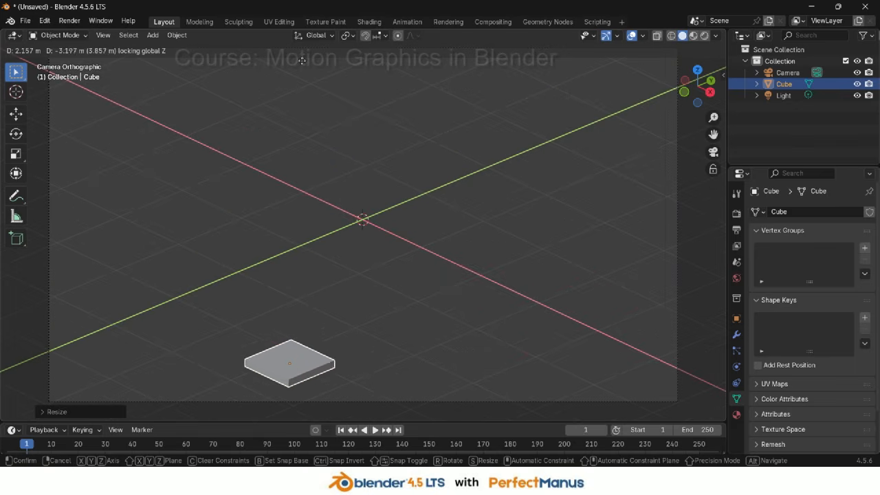
click(297, 92)
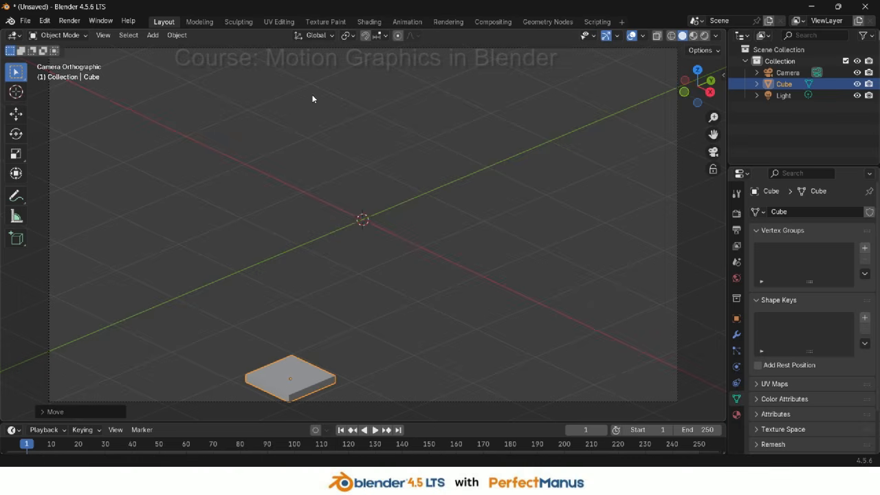
Enlarge the tile by about 1.2 and move it closer to the centre of the camera frame
scroll(401, 283, down, 3)
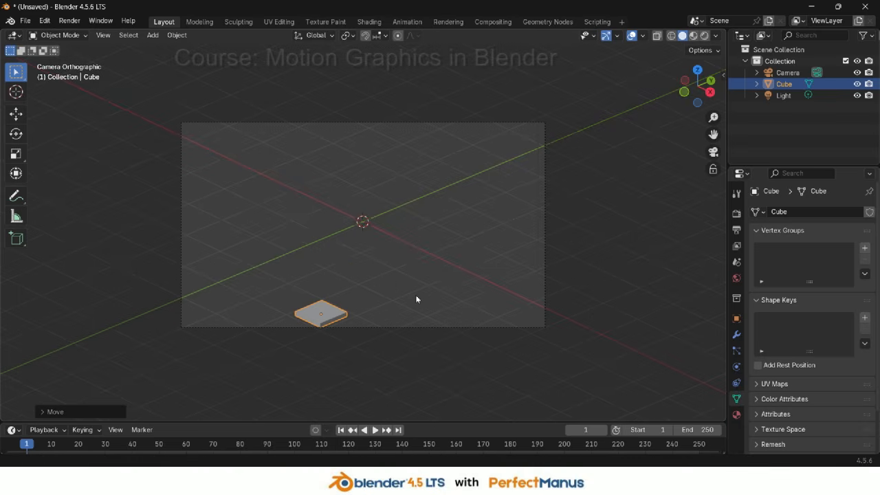
key(s)
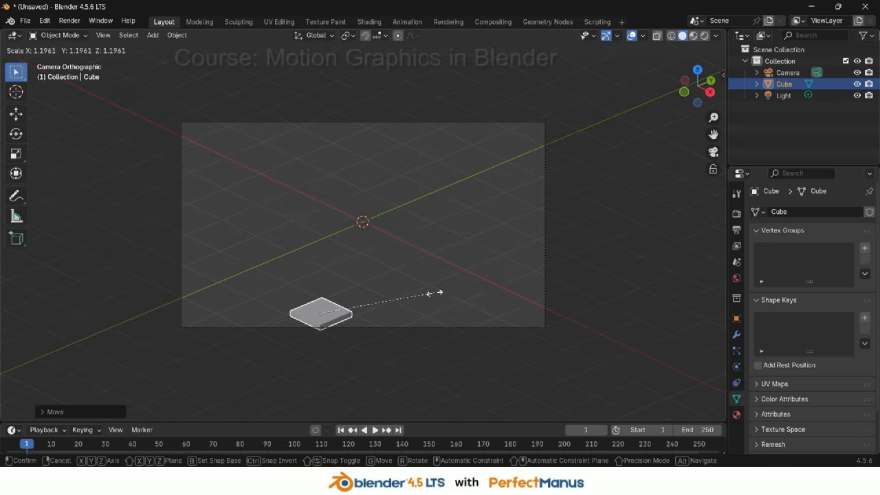
click(443, 296)
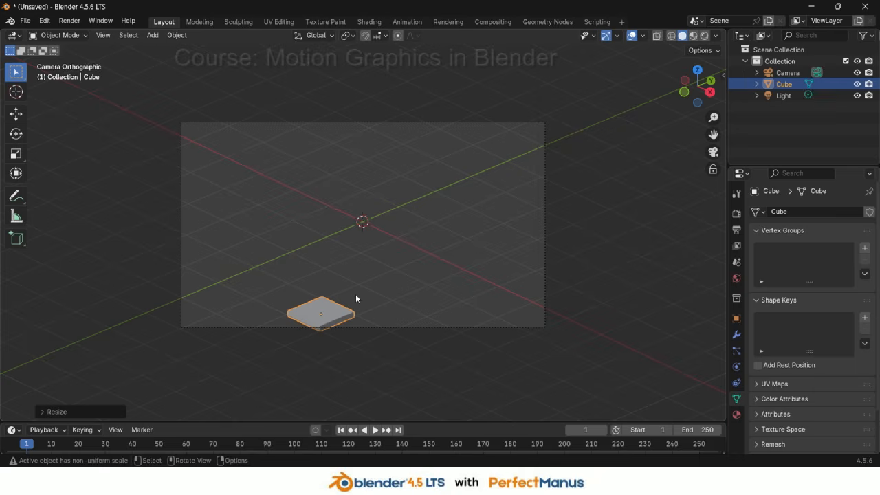
key(g)
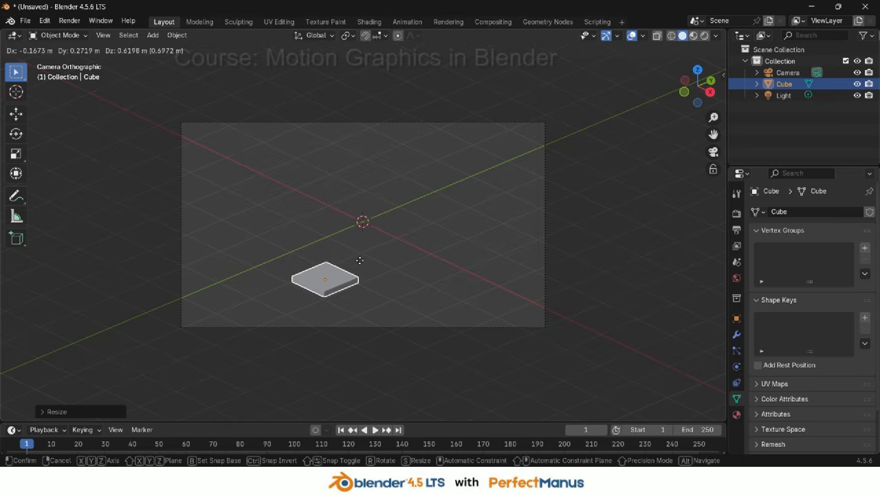
click(360, 261)
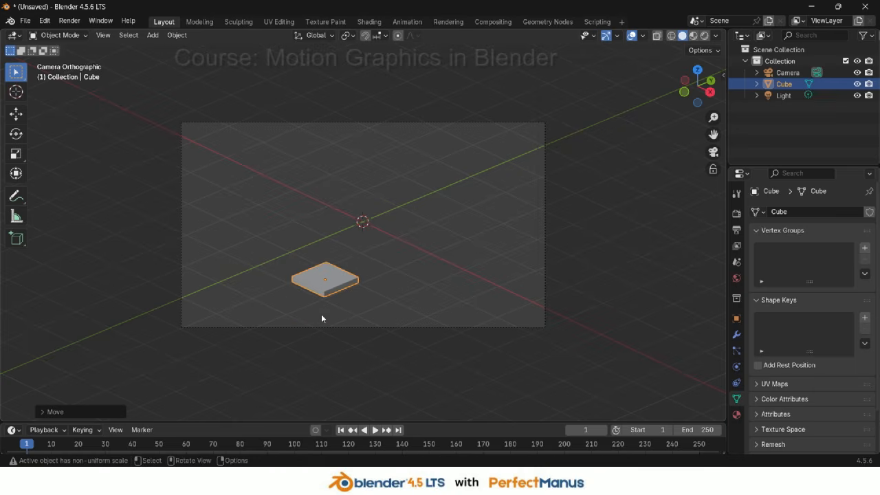
Add an Array modifier to the tile and set its relative offset Factor X to -1
click(736, 335)
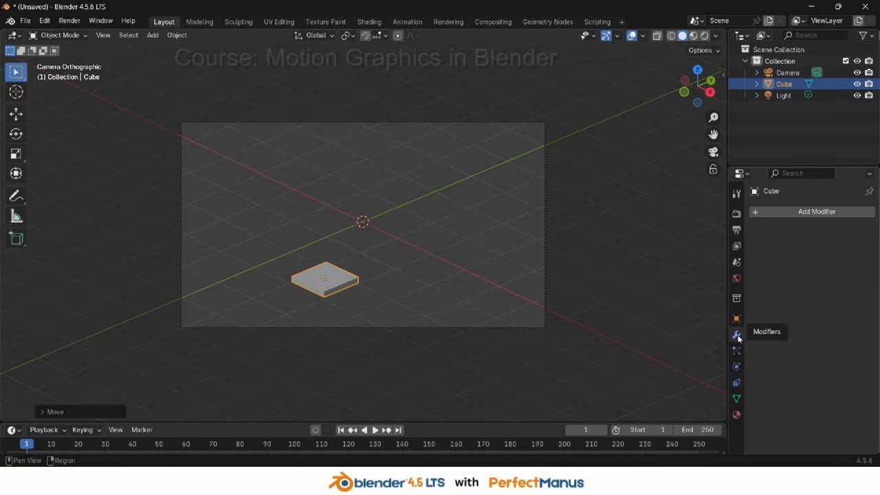
click(797, 212)
click(796, 209)
click(715, 234)
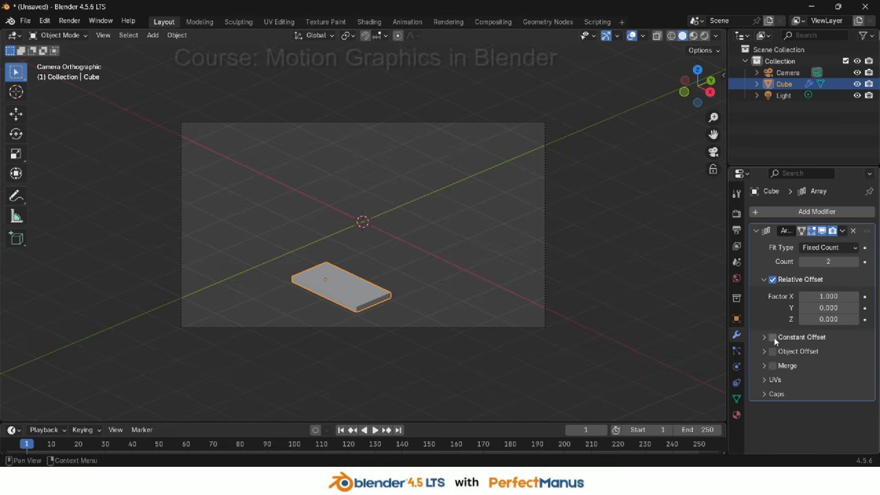
click(810, 296)
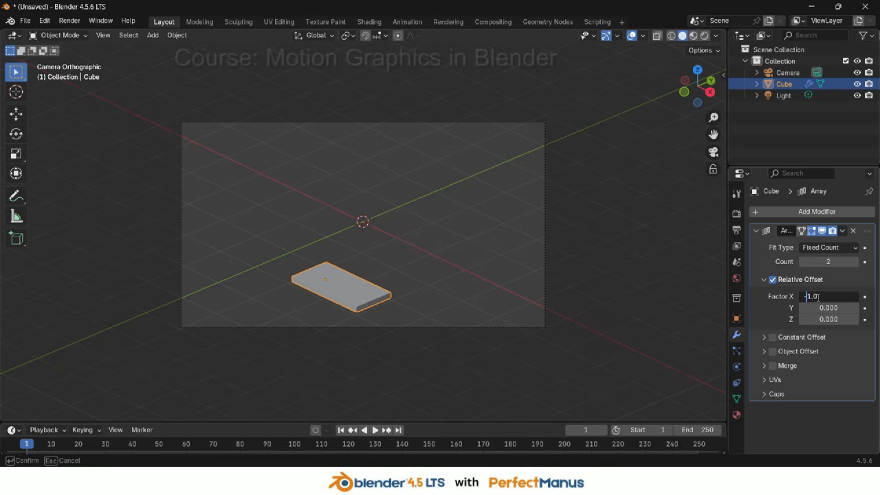
key(Return)
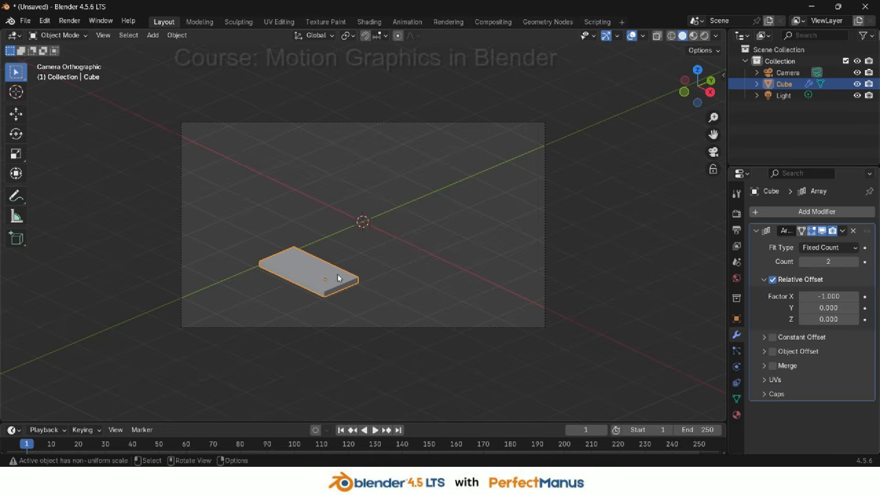
Move the tile about 0.97 m along the X axis
key(g)
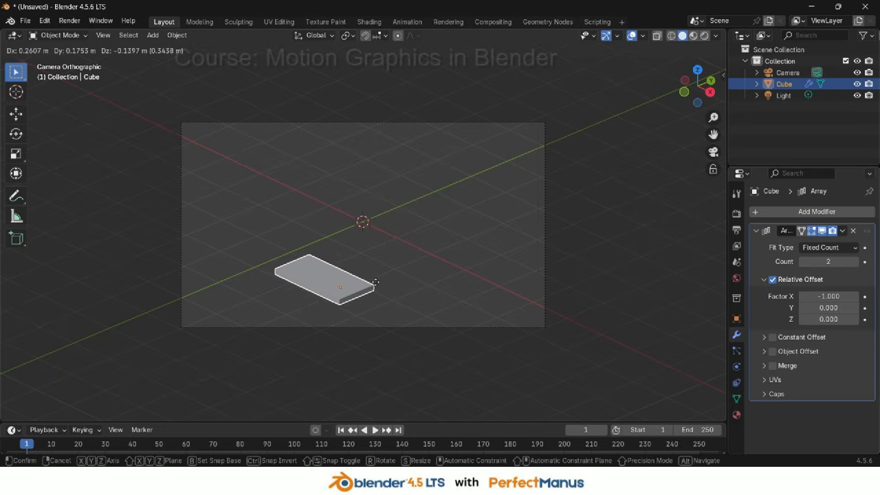
key(shift+z)
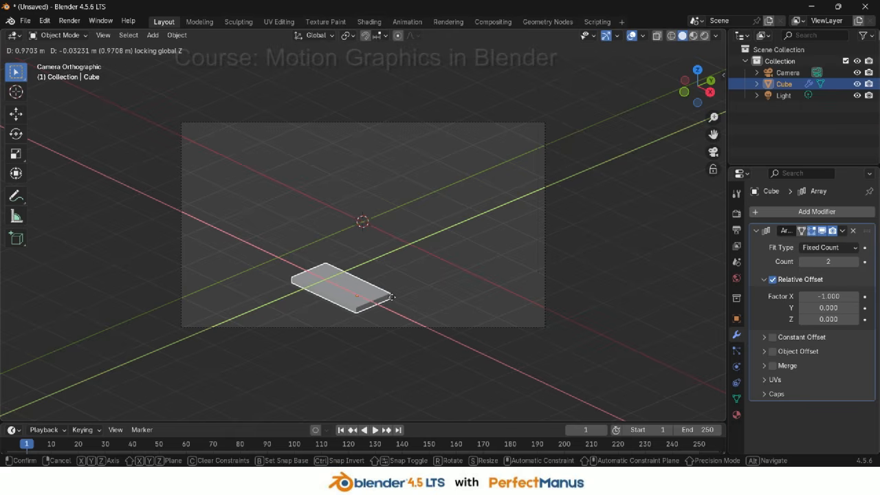
key(x)
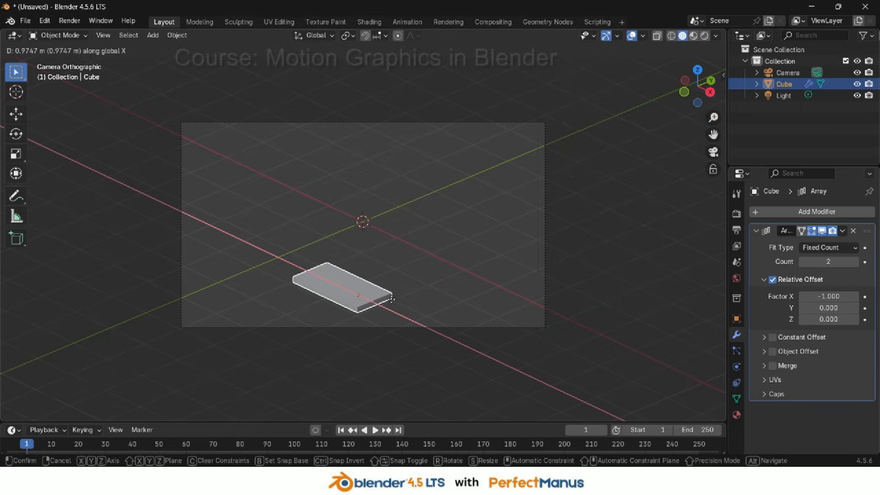
click(391, 299)
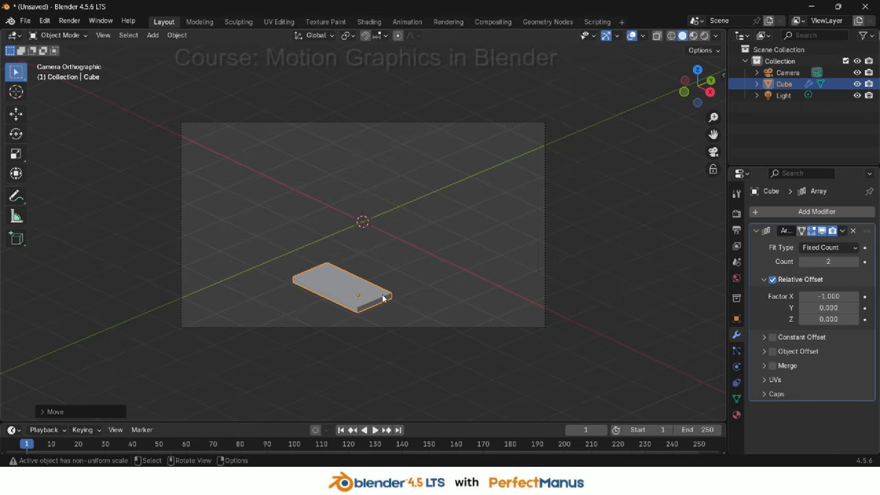
Set the array's relative offset Factor X to -1.01 and raise its count to 5
scroll(376, 299, up, 2)
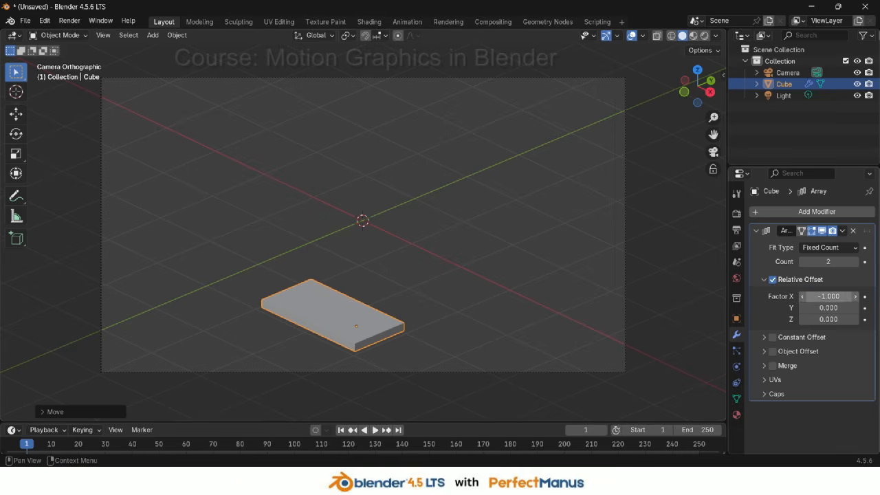
click(826, 296)
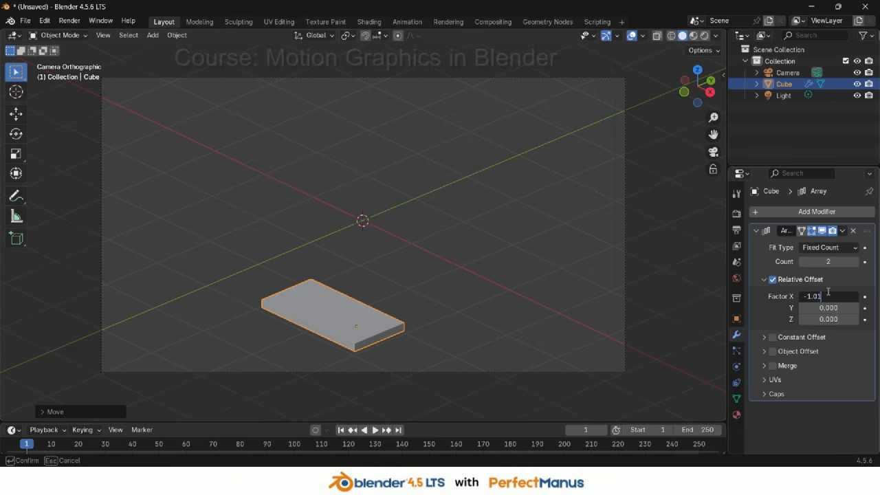
key(Return)
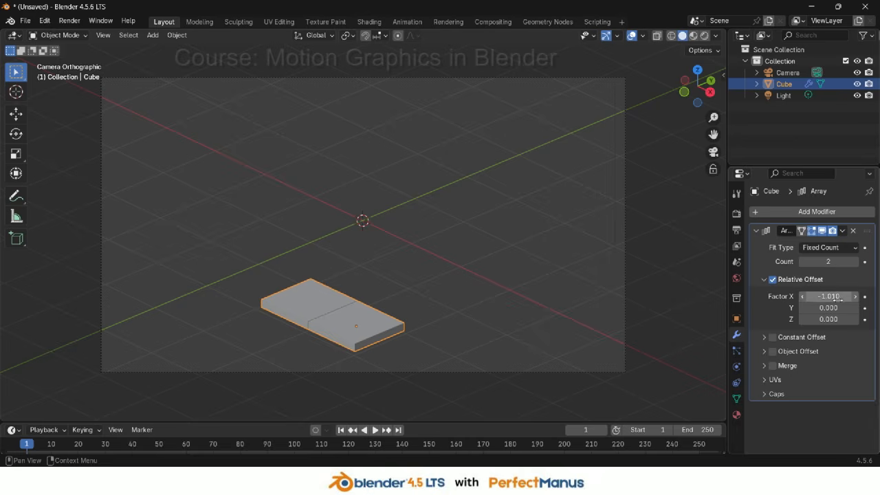
click(856, 266)
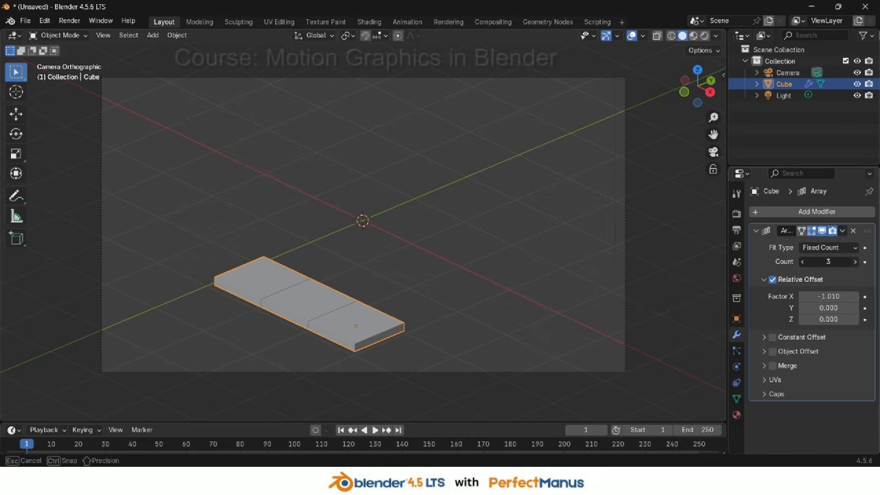
click(856, 266)
click(855, 267)
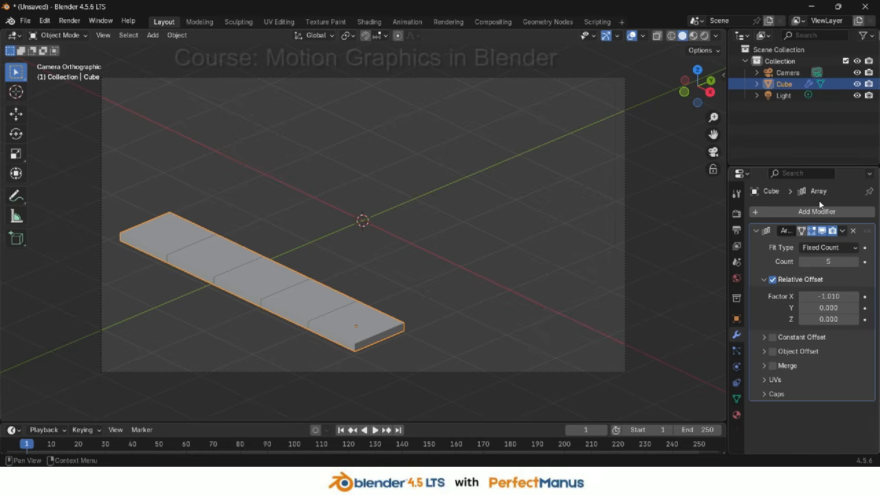
Add a second Array modifier to the tile
click(789, 210)
click(789, 213)
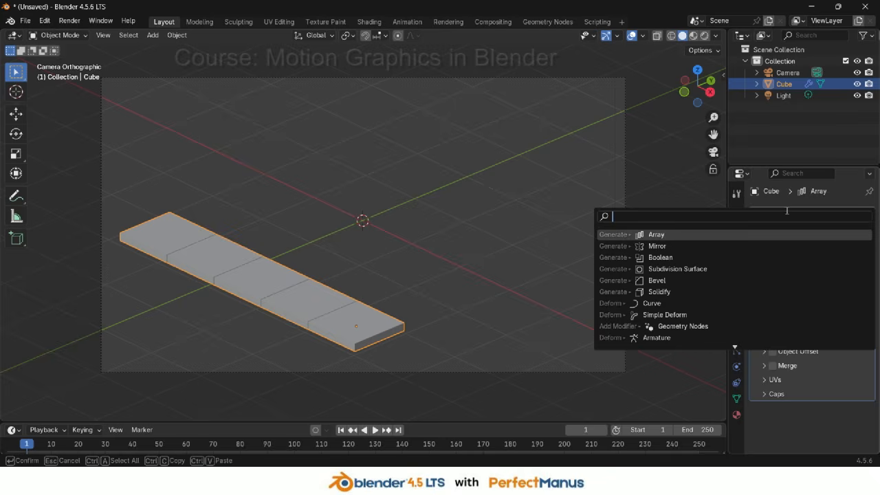
click(671, 235)
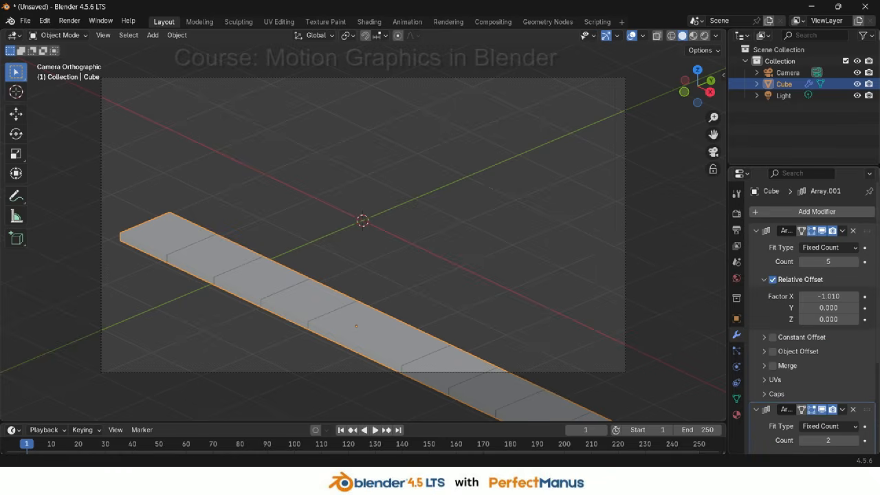
Set the second Array modifier's relative offset Factor X to 0 and Factor Y to 1.01
scroll(818, 344, down, 5)
click(820, 360)
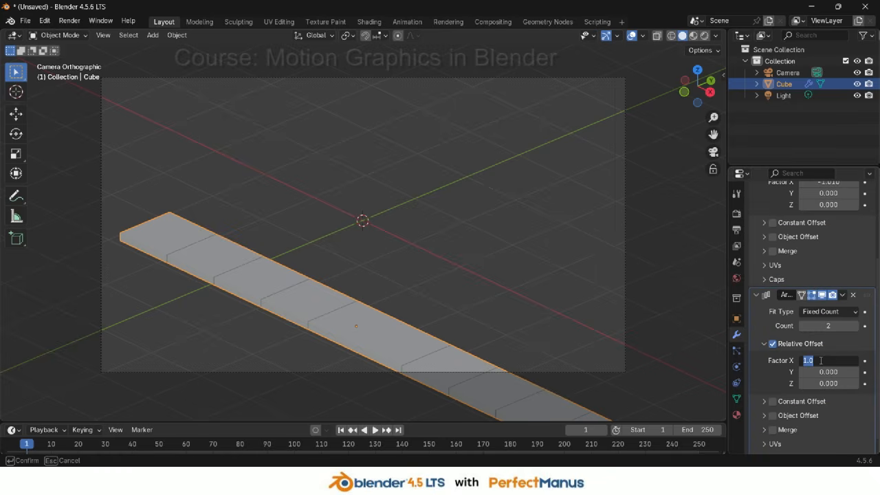
text(0)
key(Tab)
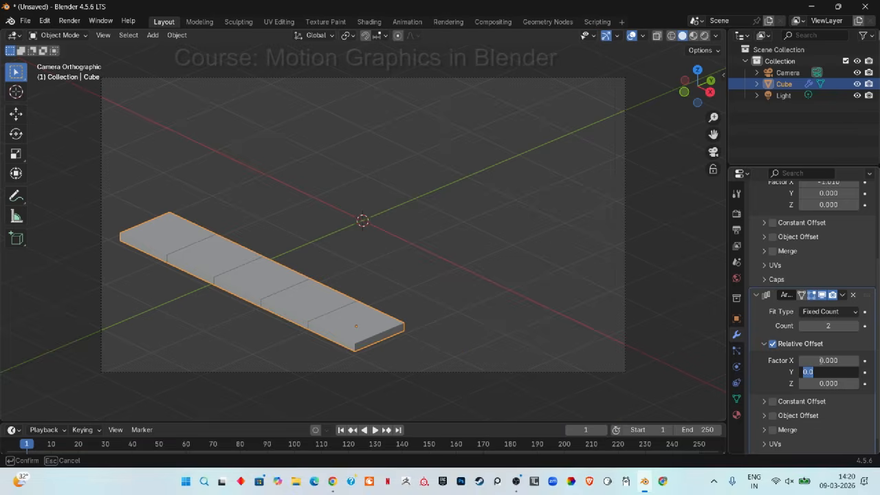
text(y)
key(Return)
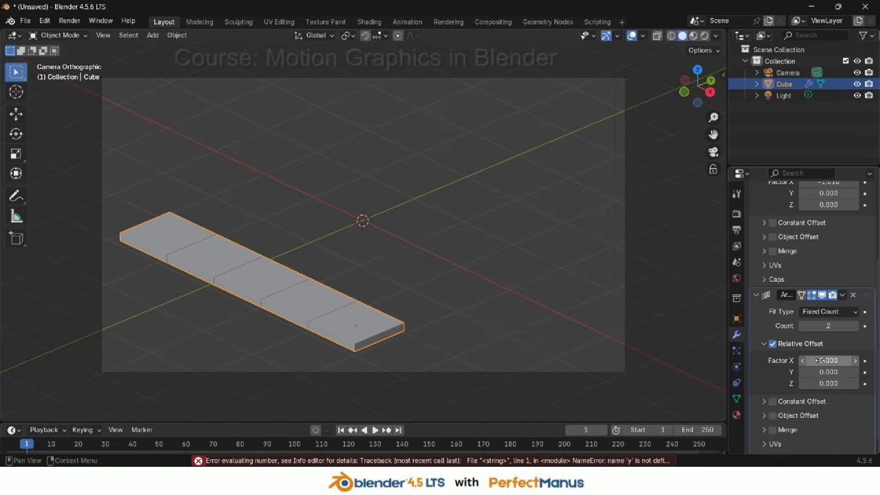
click(828, 371)
text(1)
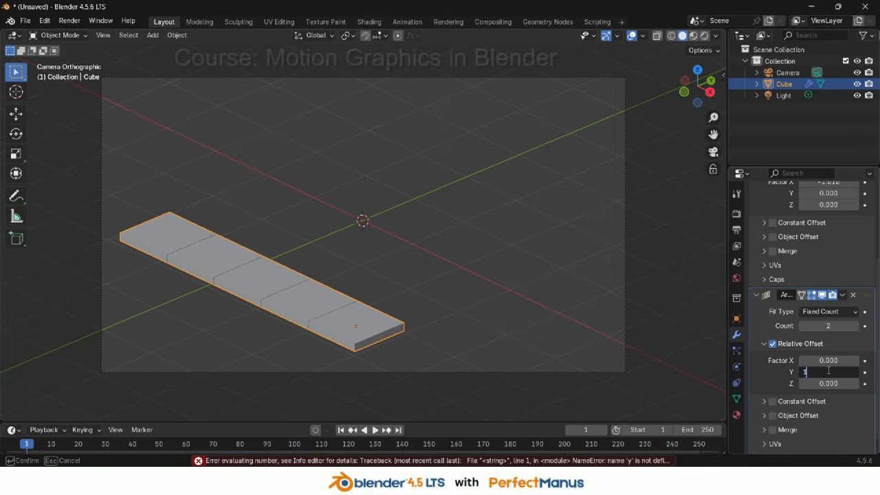
key(Return)
click(828, 371)
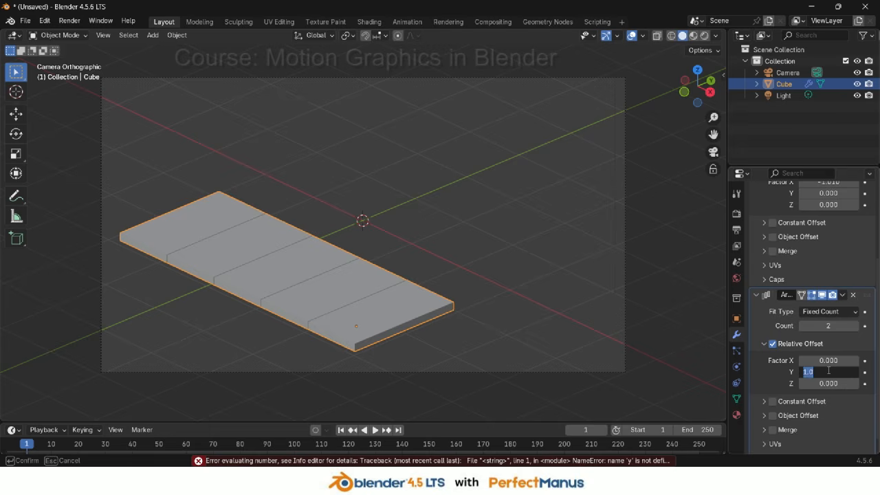
text(1)
key(Return)
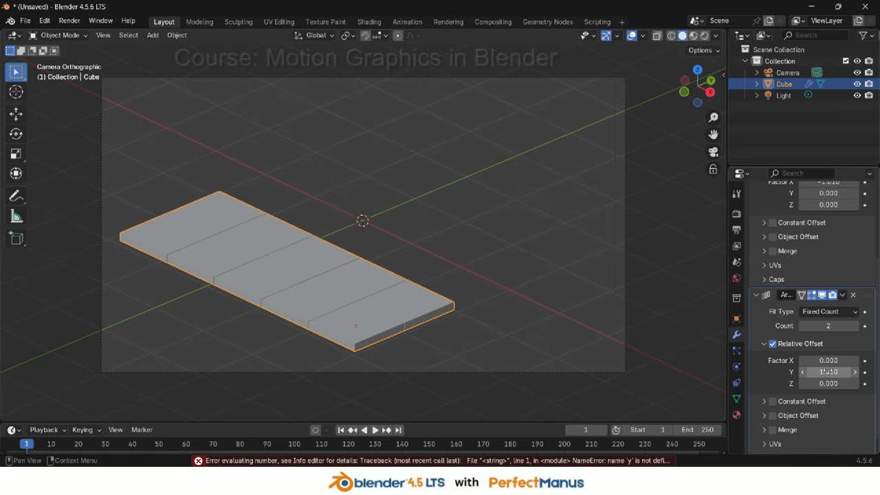
Raise the second Array modifier's count to 5 to form a five-by-five tile grid
scroll(357, 273, up, 3)
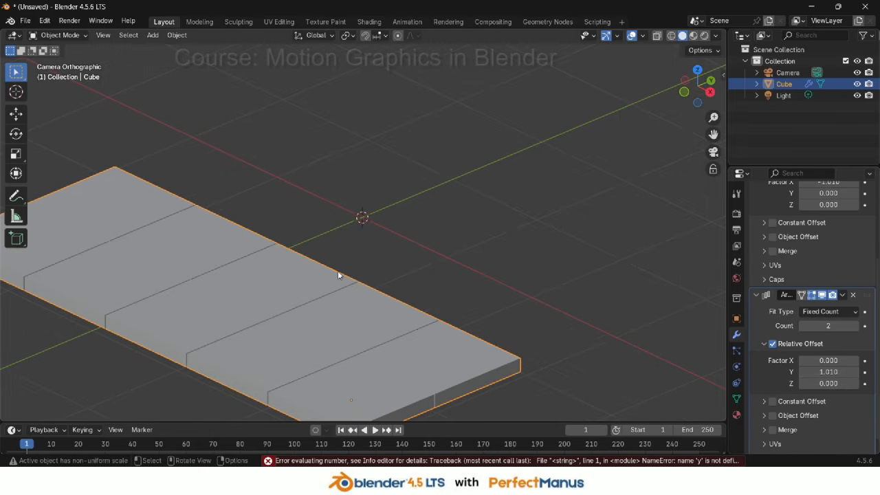
scroll(353, 291, down, 3)
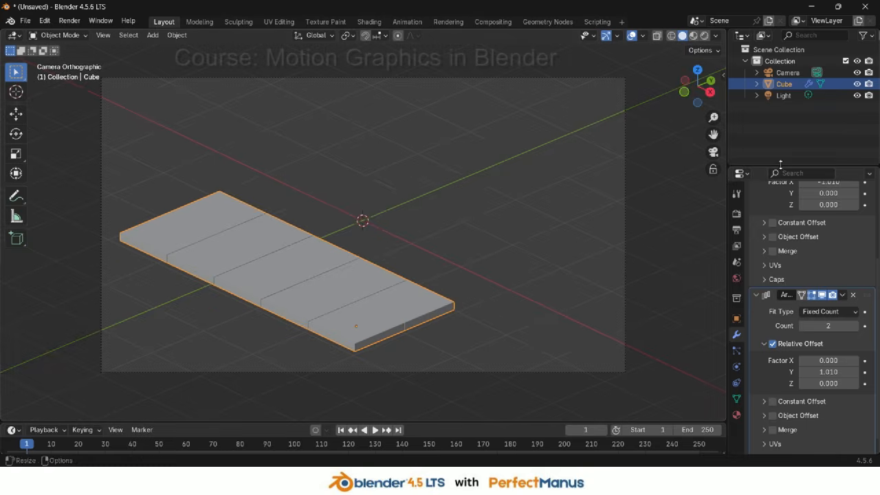
middle_drag(529, 227, 395, 355)
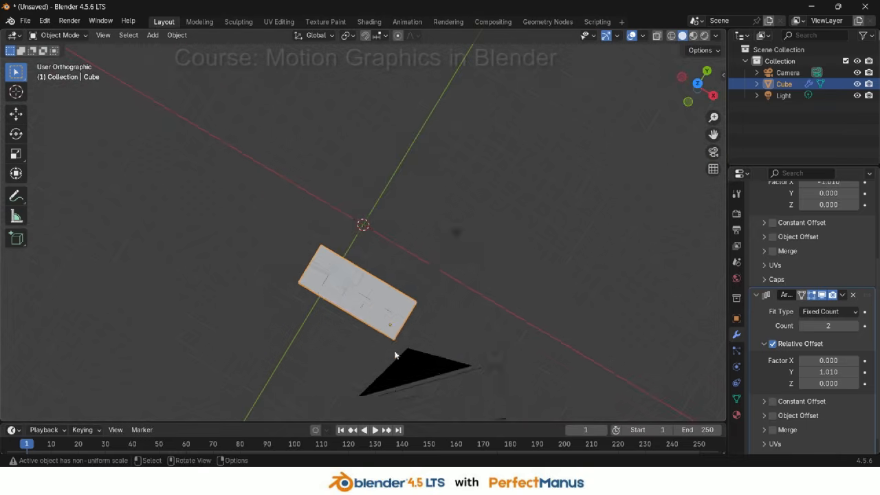
scroll(395, 322, up, 5)
shift+middle_drag(433, 295, 434, 169)
scroll(298, 274, up, 6)
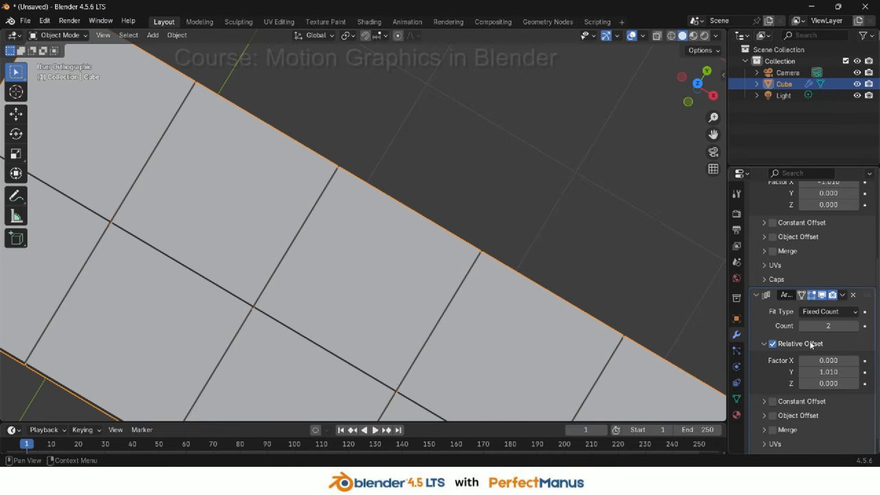
click(856, 326)
scroll(506, 293, down, 1)
scroll(506, 296, down, 5)
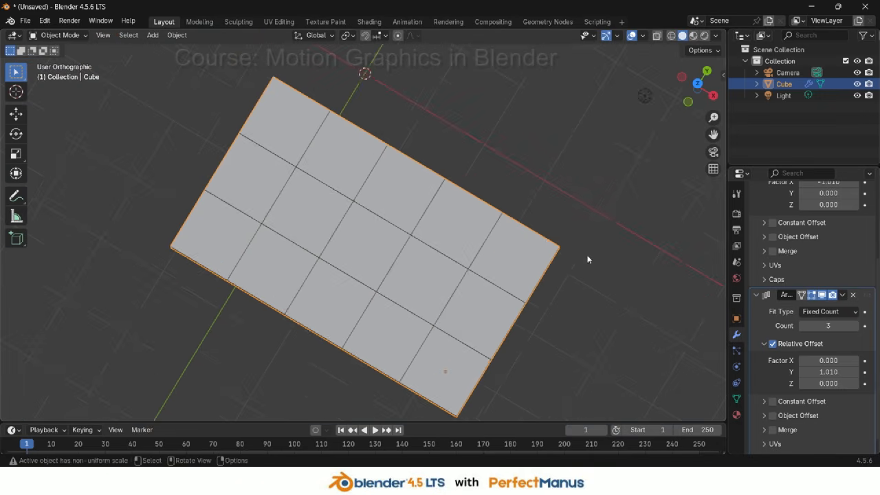
scroll(586, 257, down, 2)
click(857, 326)
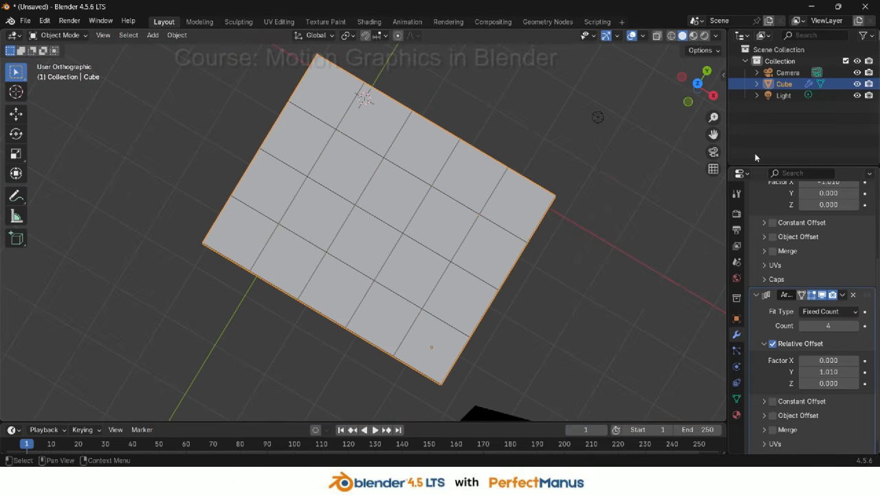
click(713, 152)
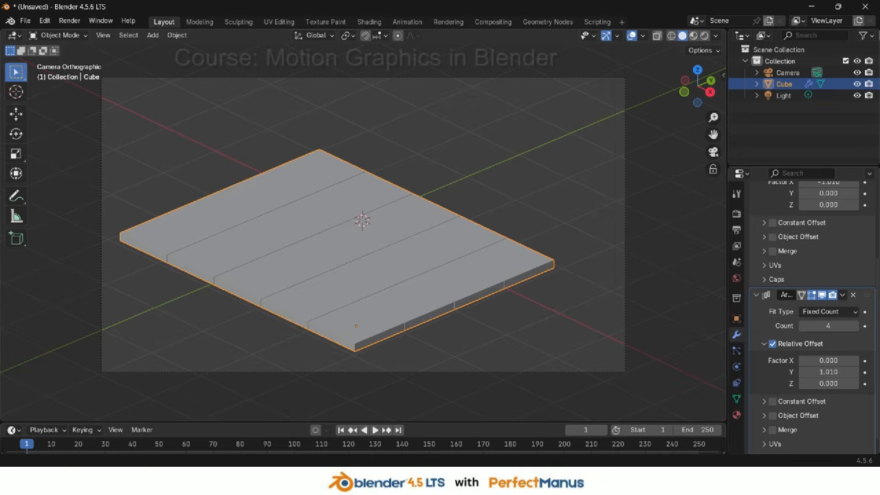
click(857, 327)
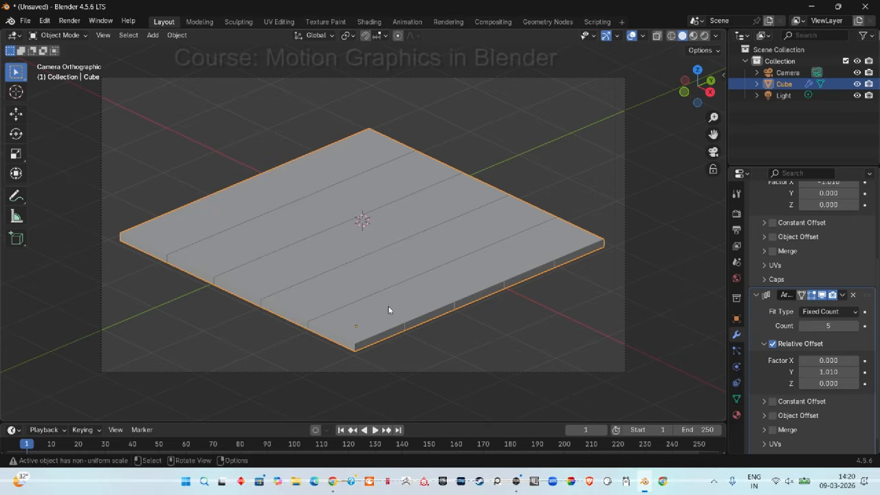
Enlarge the timeline area and insert a keyframe for the tile grid at frame 1
key(g)
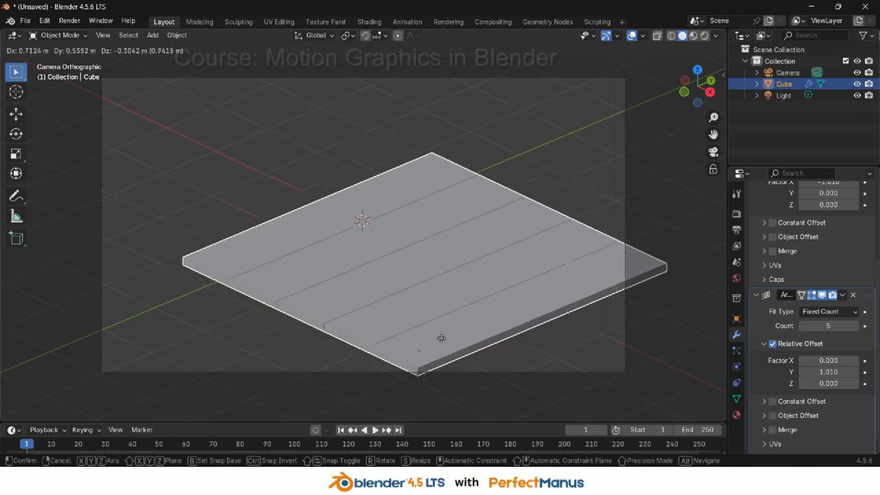
right_click(412, 313)
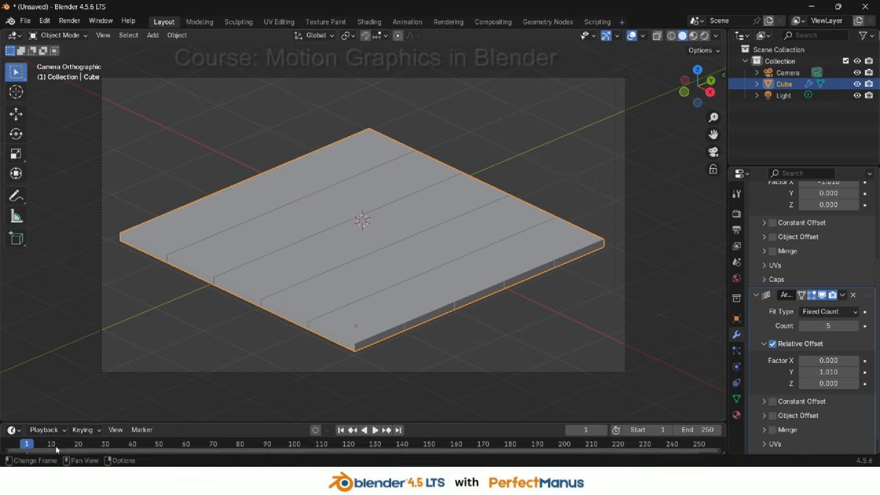
drag(210, 422, 221, 344)
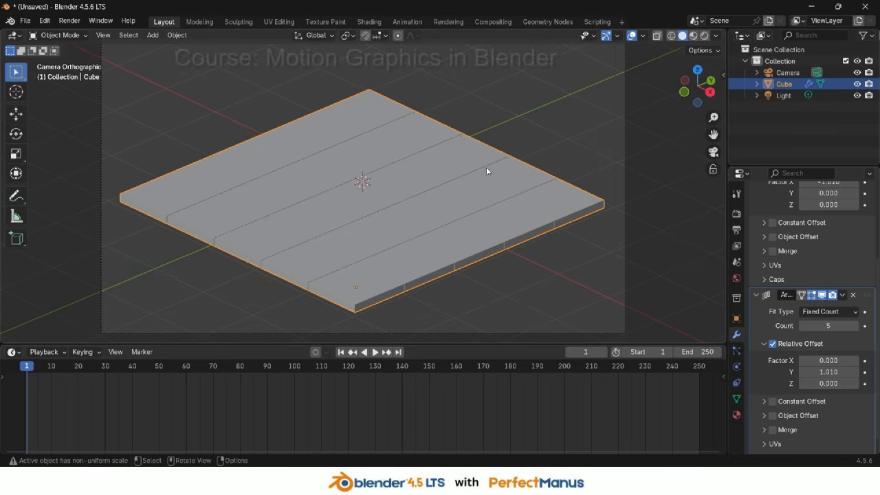
key(i)
At frame 20, raise the tile grid about 0.93 m along Z and insert a keyframe
click(79, 371)
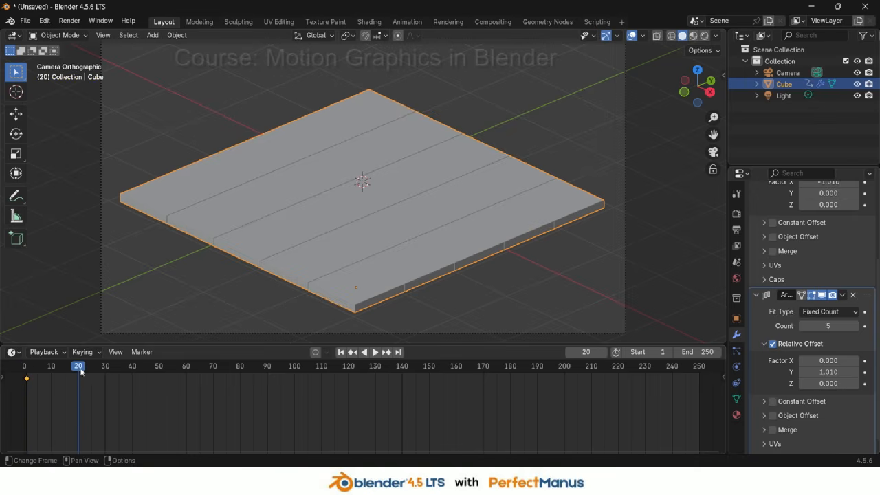
scroll(531, 234, down, 2)
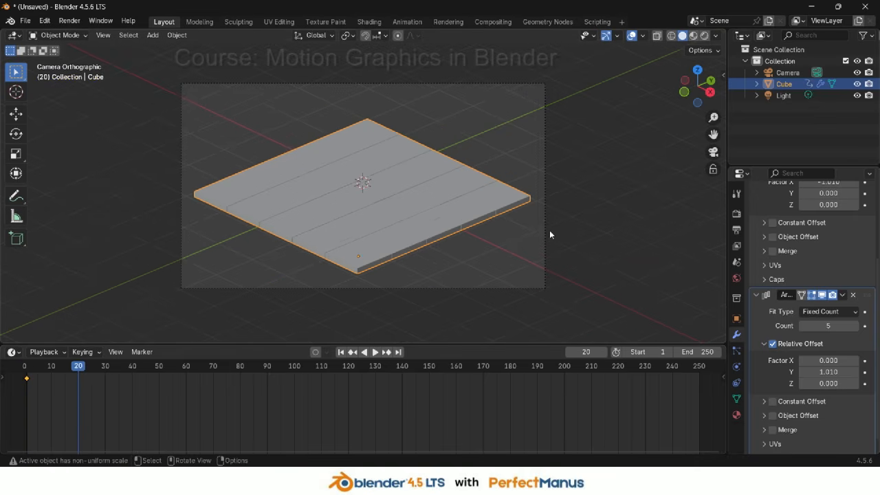
key(g)
key(z)
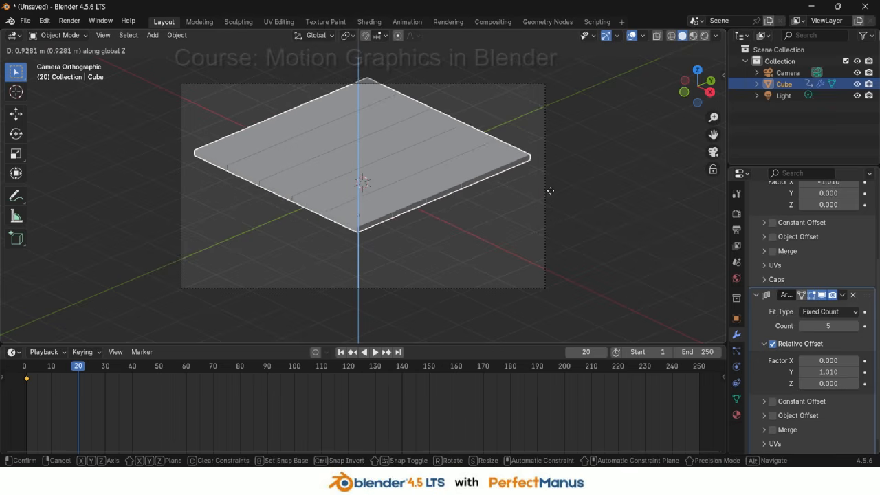
click(550, 190)
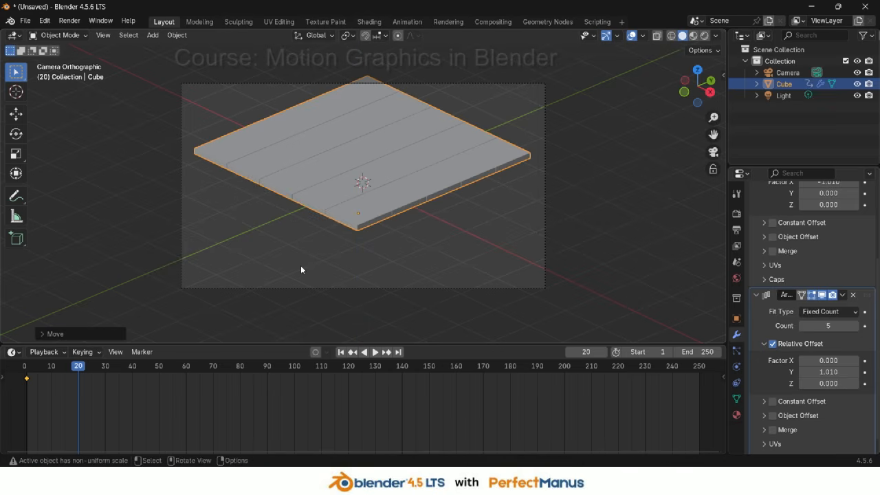
key(i)
Paste the frame 1 keyframe onto frame 50 so the grid returns to its start position
click(159, 368)
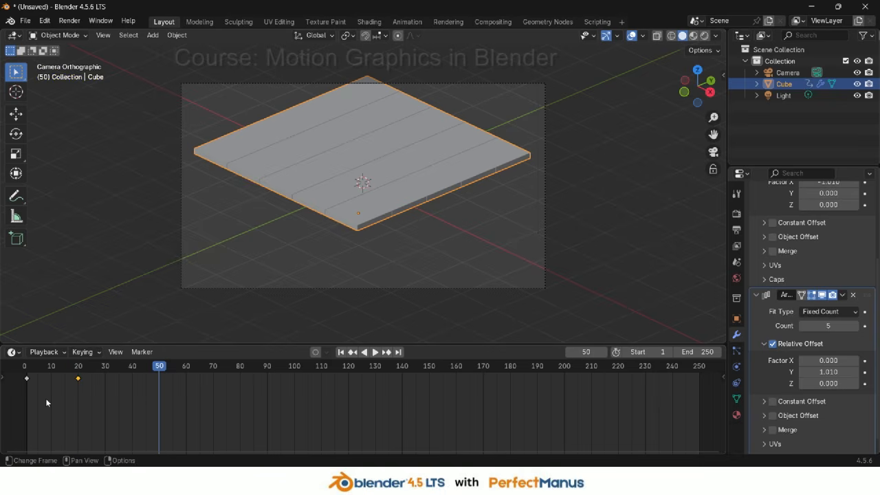
click(27, 378)
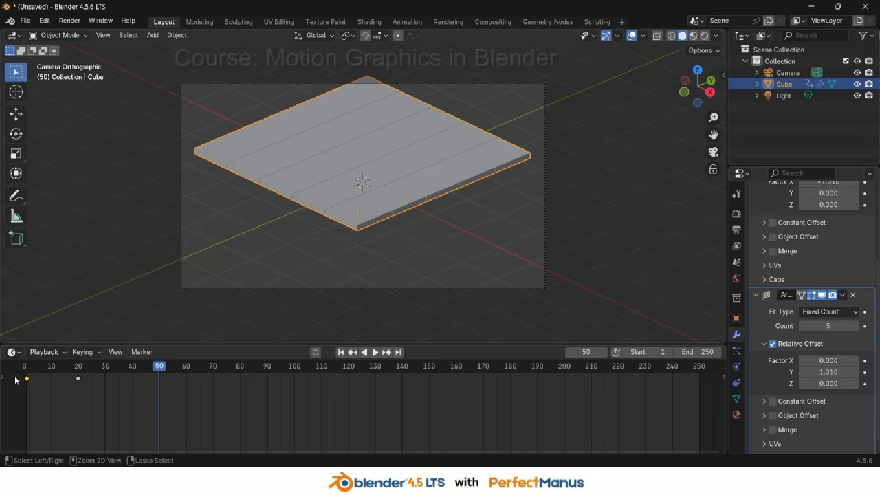
key(ctrl+v)
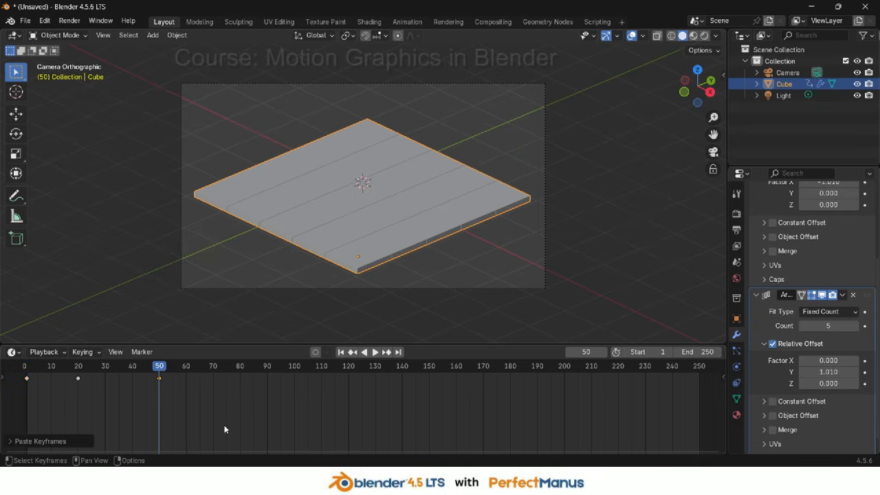
Set the scene's end frame to 50 and preview the animation playback
key(shift+Left)
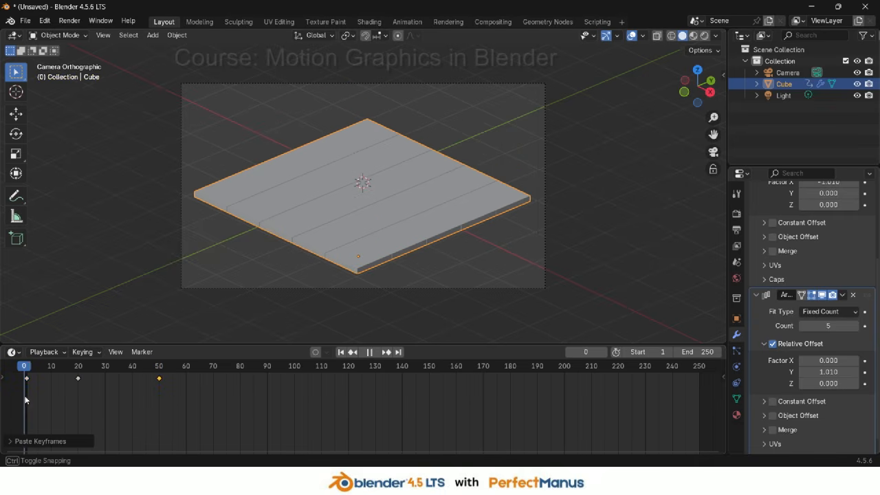
key(space)
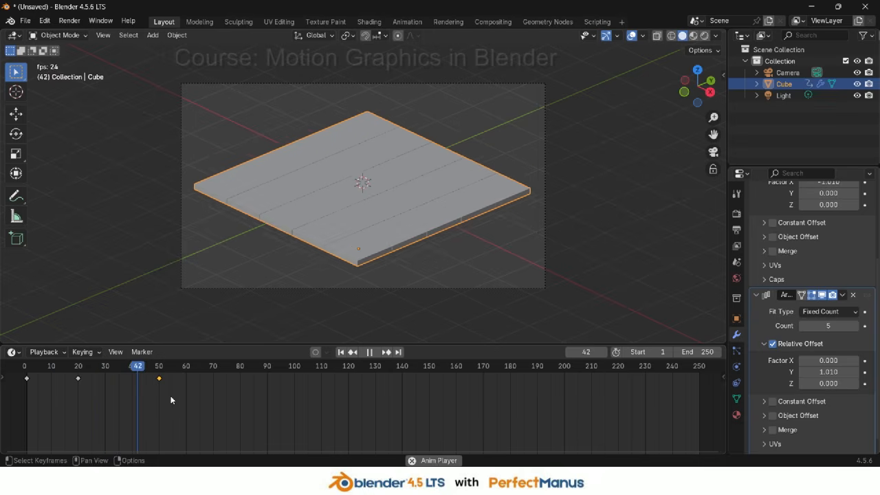
key(space)
drag(151, 369, 159, 369)
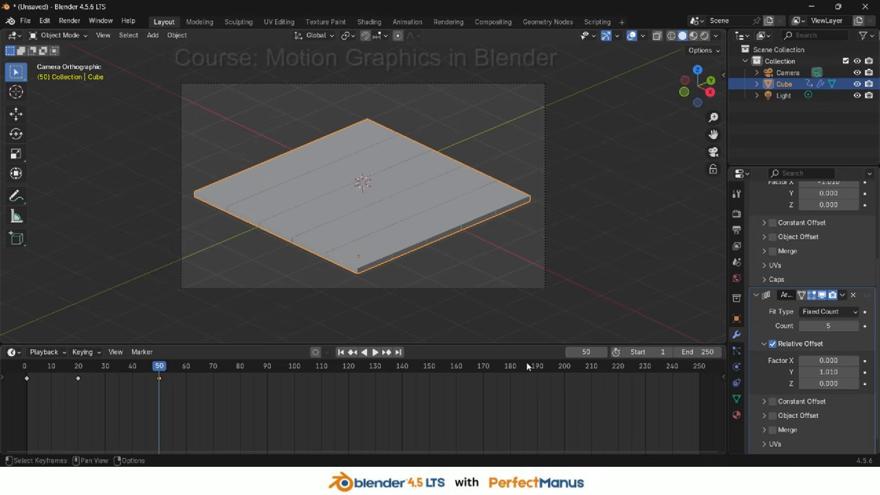
click(720, 352)
click(704, 352)
text(50)
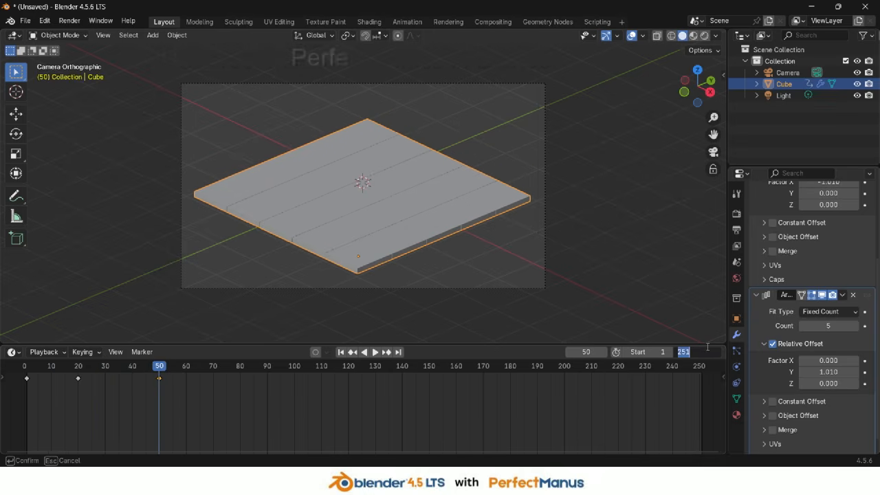
key(Return)
key(space)
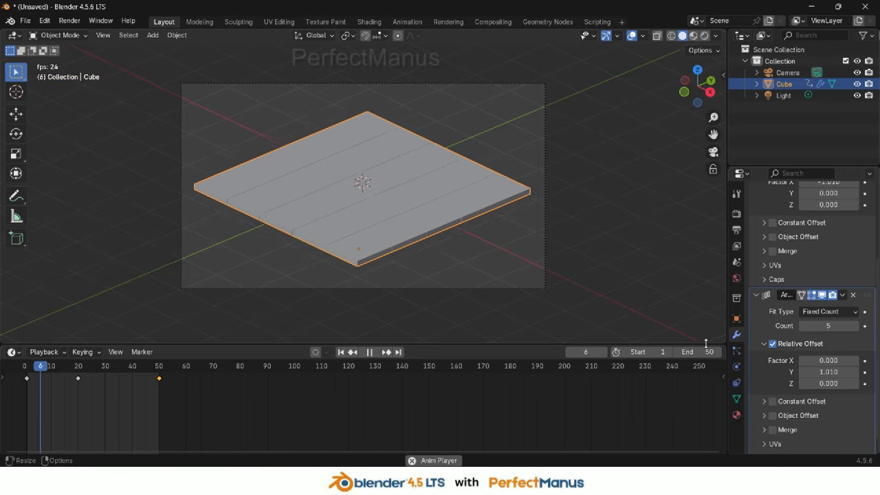
key(space)
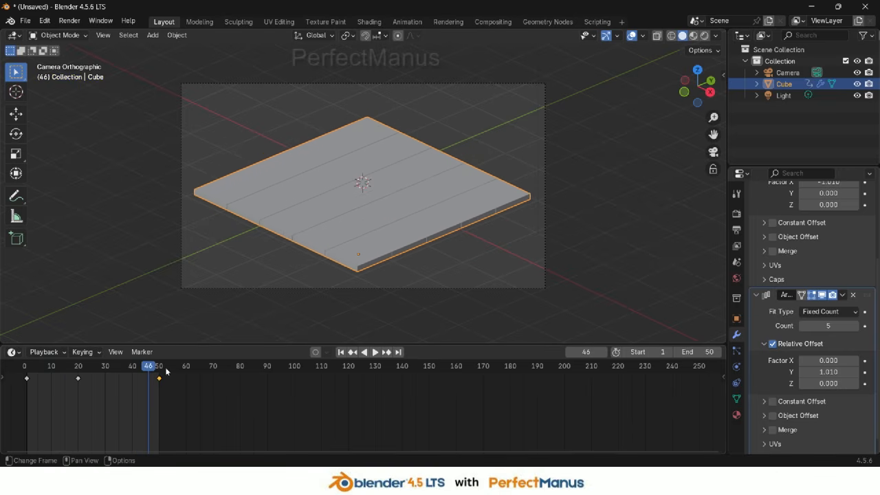
Set the interpolation of the selected keyframe to Back easing
drag(153, 378, 104, 369)
right_click(79, 379)
mouse_move(79, 379)
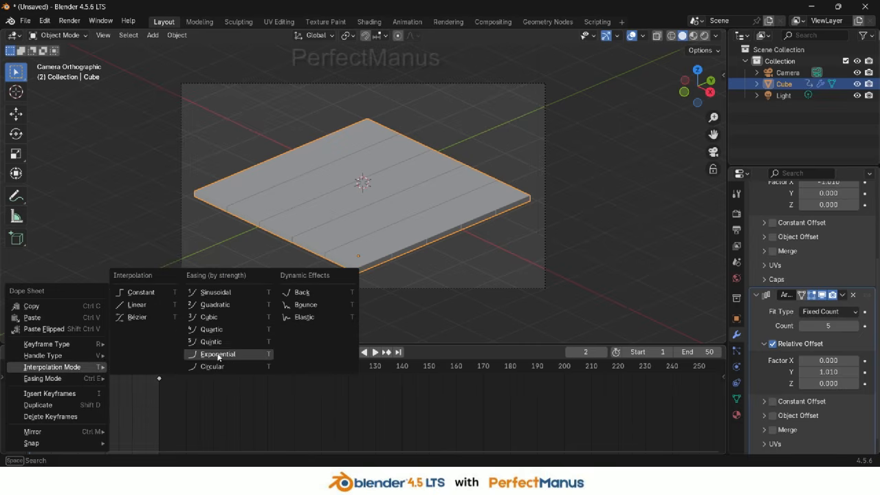
click(304, 292)
Select the keyframes at frames 20 and 50, set their interpolation to Bounce, and play the animation
drag(64, 413, 186, 364)
right_click(158, 376)
mouse_move(163, 377)
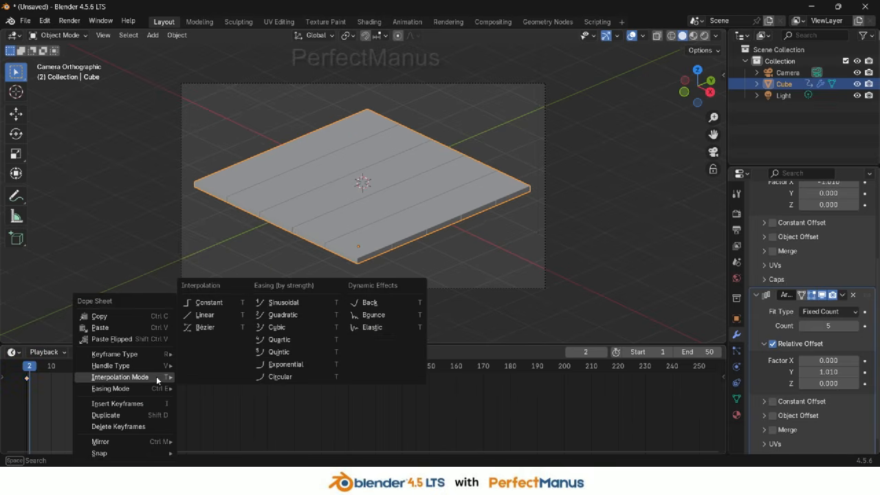
click(361, 315)
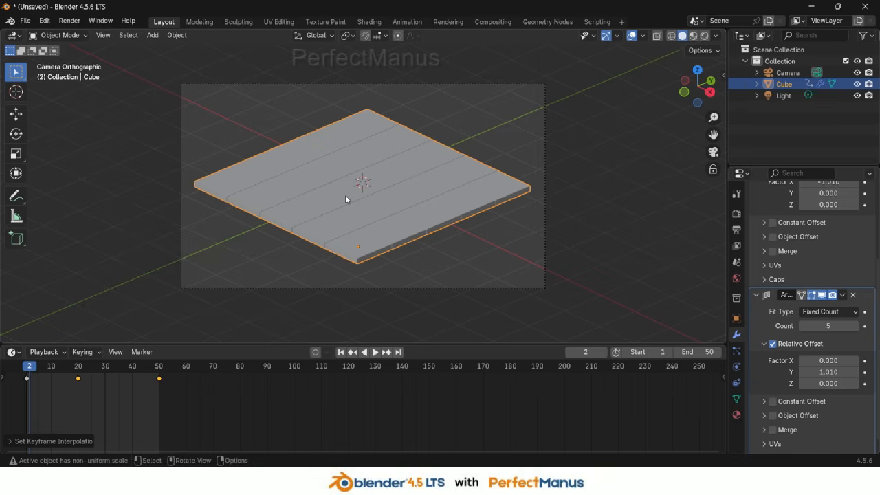
key(space)
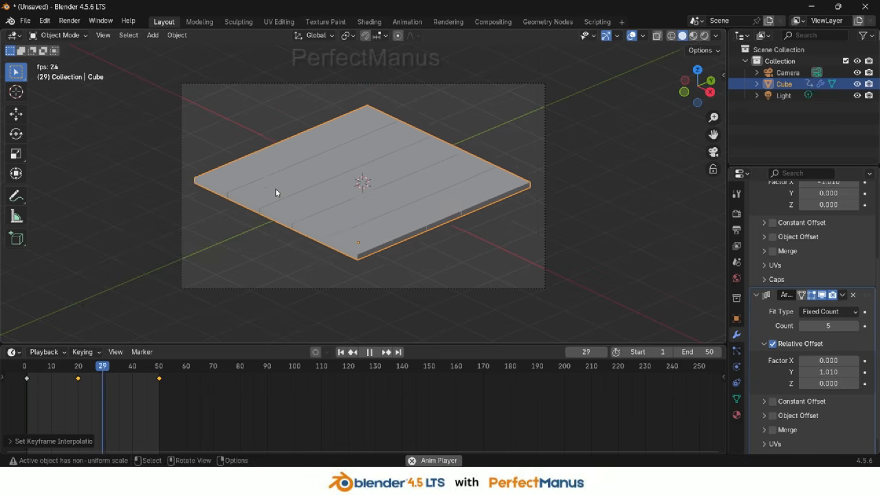
key(space)
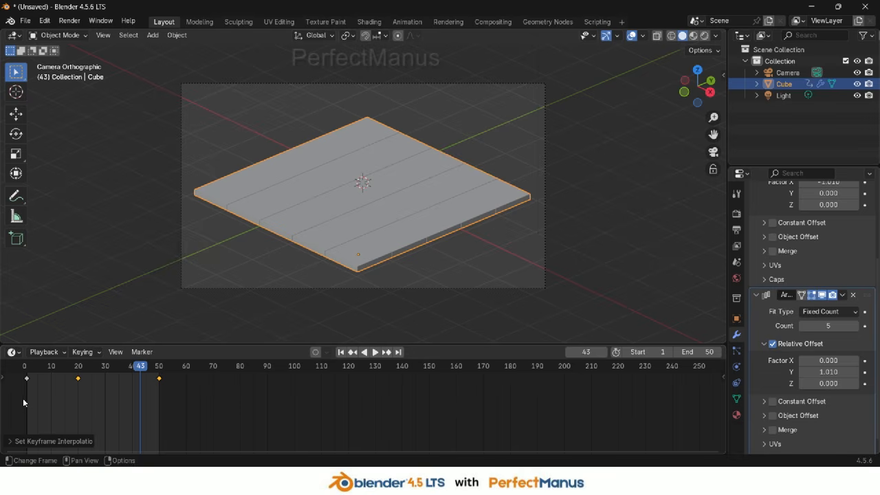
Select the keyframes at frames 1 and 20 and set their easing mode to Ease Out
drag(23, 398, 87, 376)
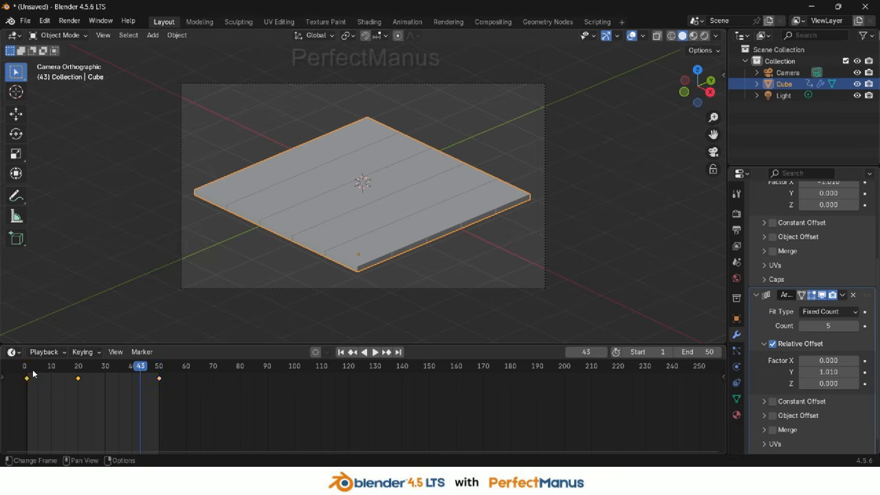
key(shift+Left)
key(space)
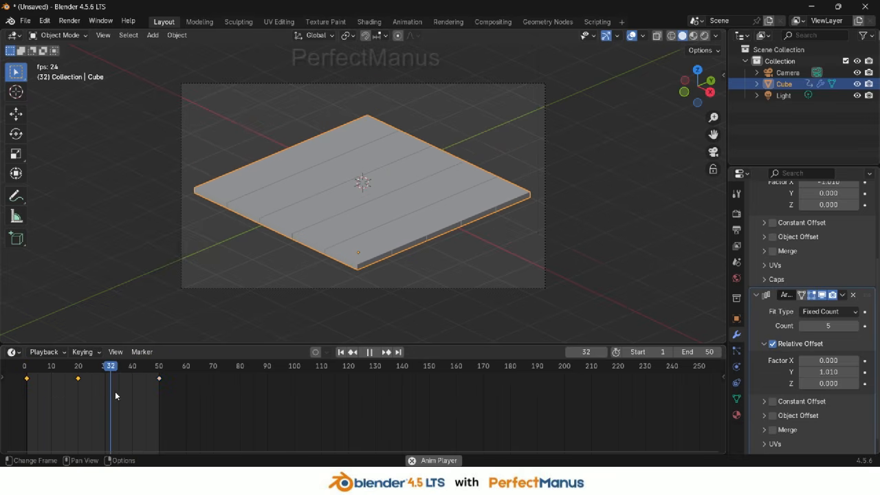
key(space)
drag(103, 380, 69, 379)
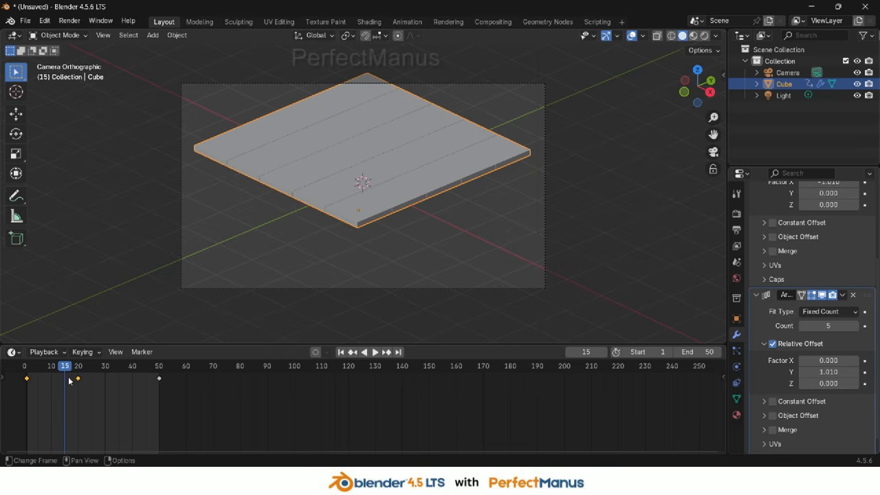
right_click(89, 397)
mouse_move(96, 391)
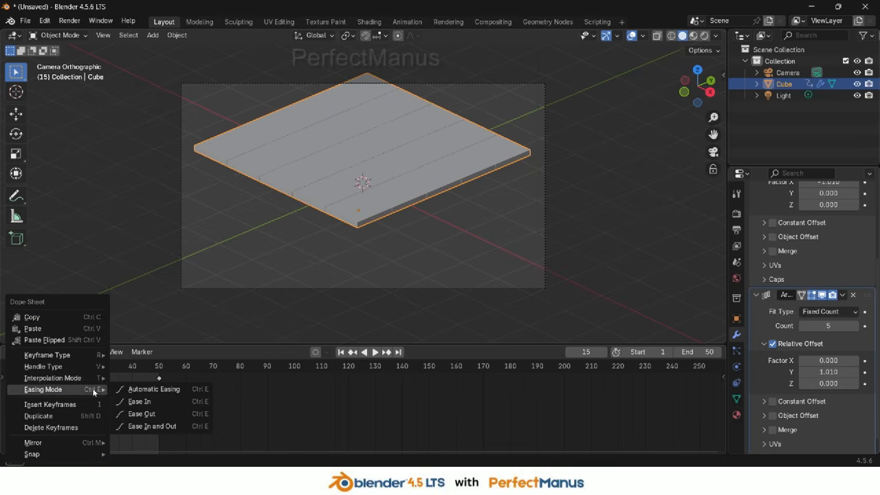
click(139, 413)
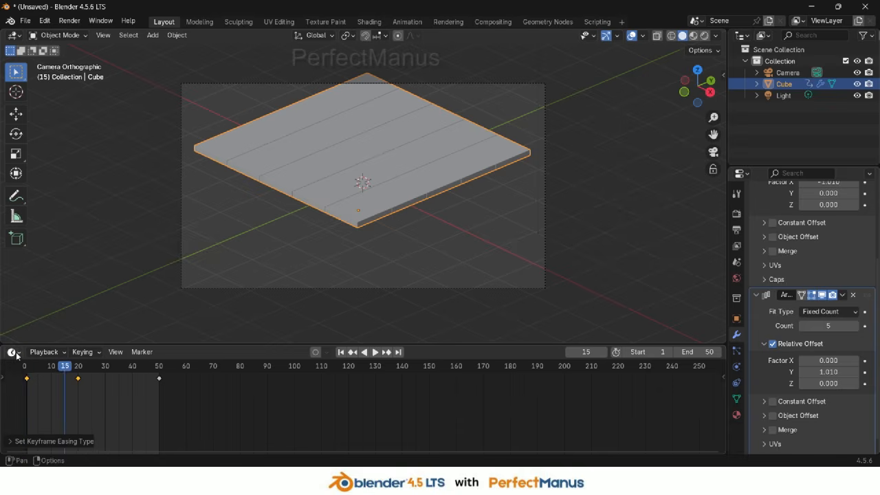
Play the animation from the start to review the new easing
key(shift+Left)
key(space)
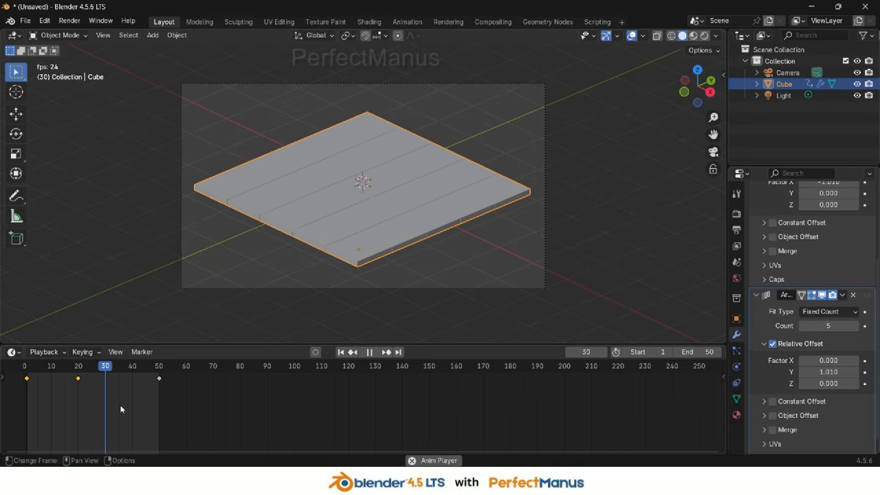
key(space)
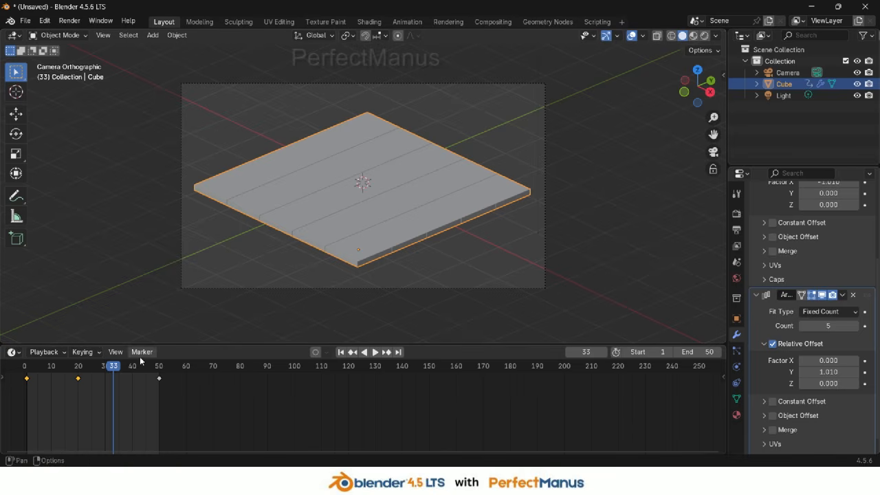
Go to frame 1 and scale the grid down to 0
drag(113, 371, 137, 373)
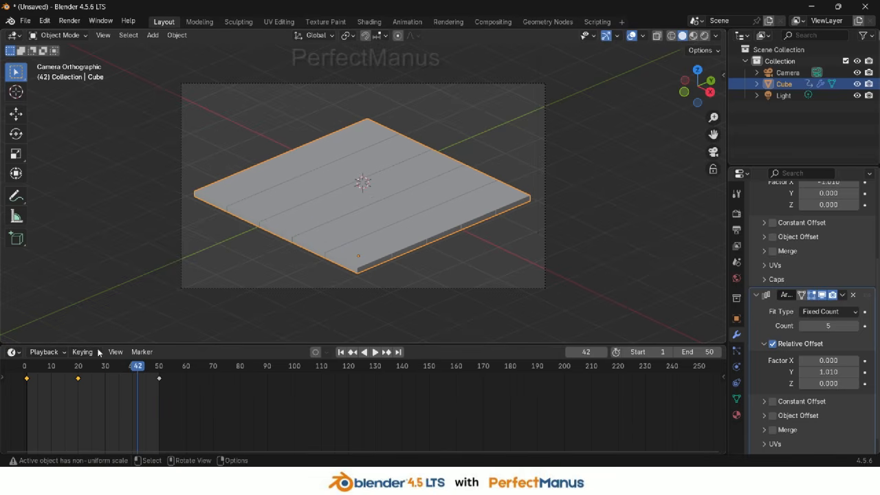
drag(141, 374, 27, 395)
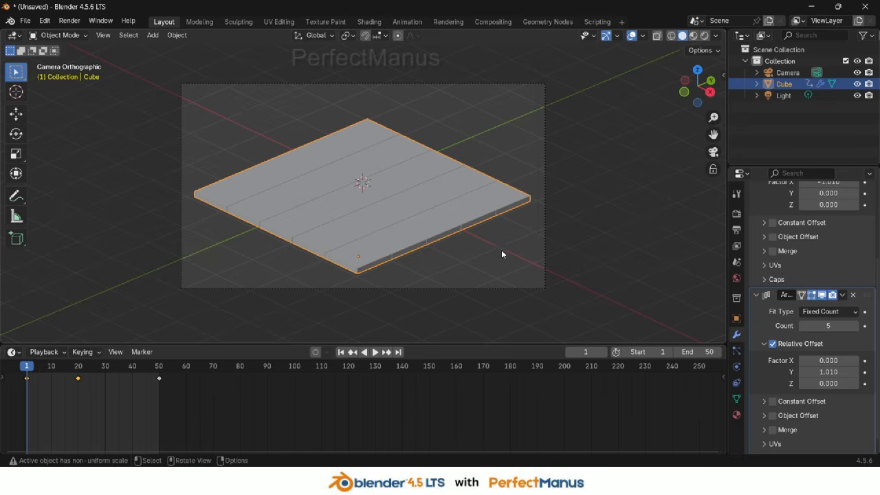
key(s)
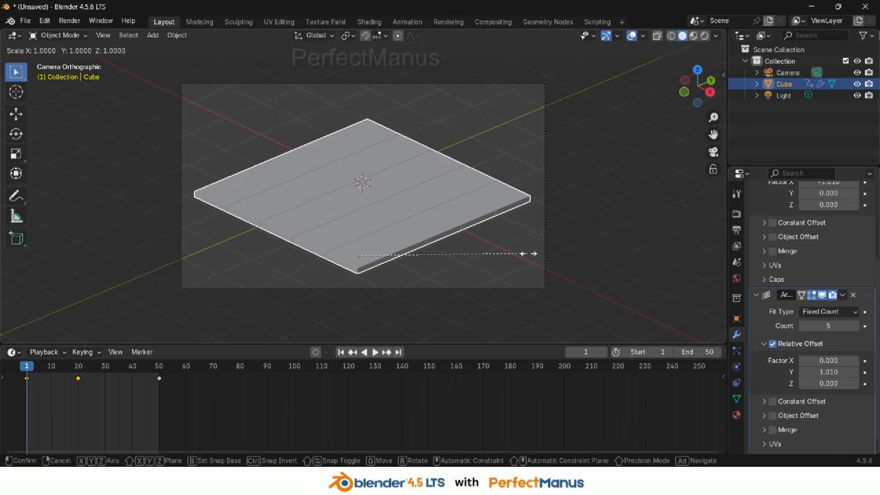
key(0)
key(Return)
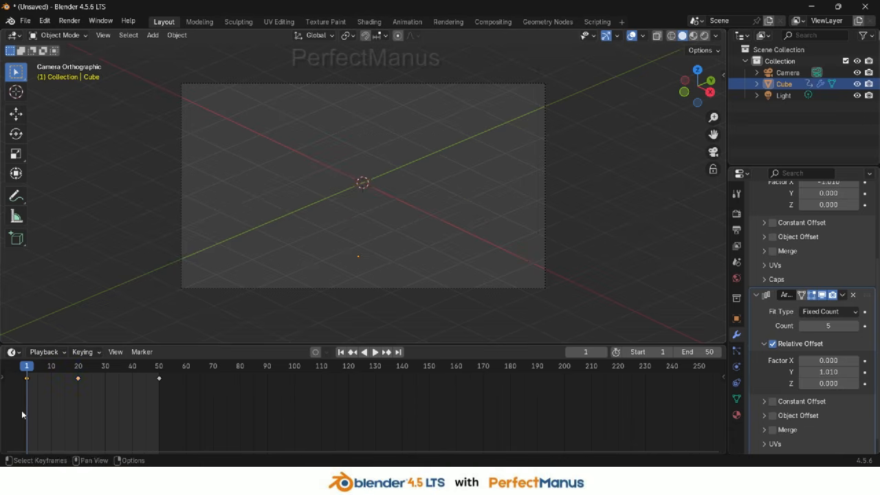
Play the animation from the start to preview the scale-up
key(space)
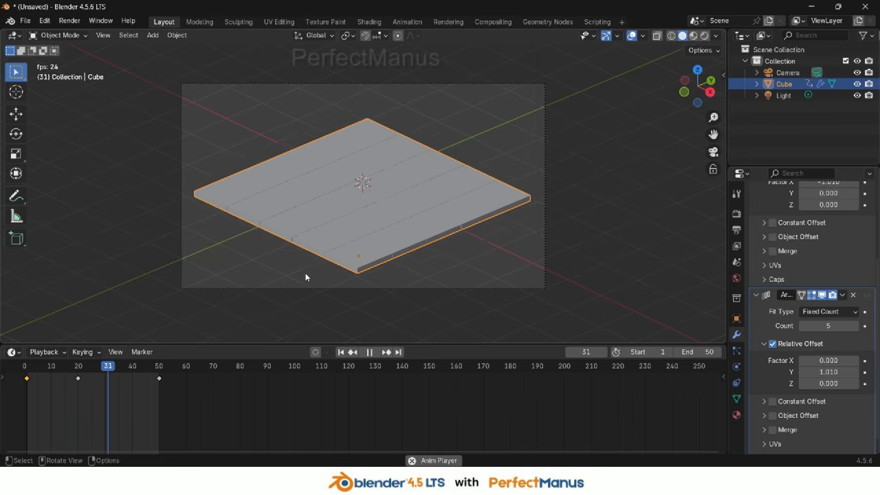
key(Escape)
key(space)
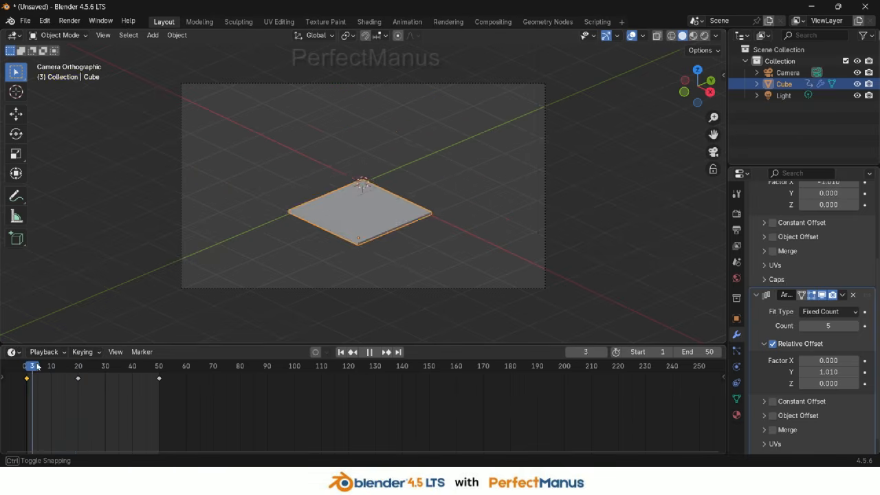
At frame 50, apply both Array modifiers to the grid
click(37, 393)
drag(36, 387, 160, 379)
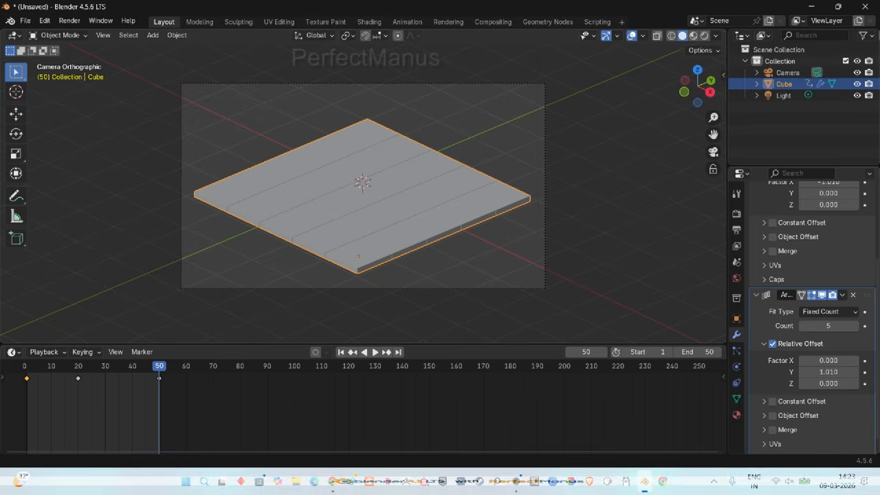
click(842, 294)
click(838, 307)
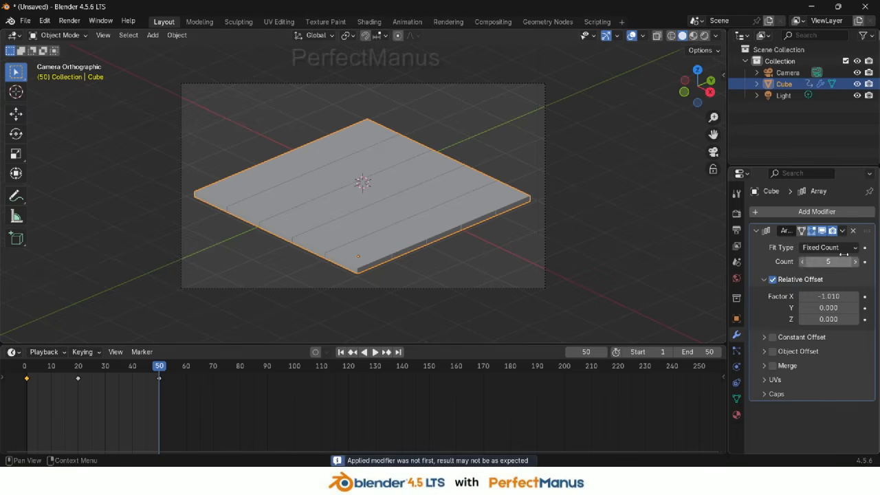
click(842, 232)
click(822, 246)
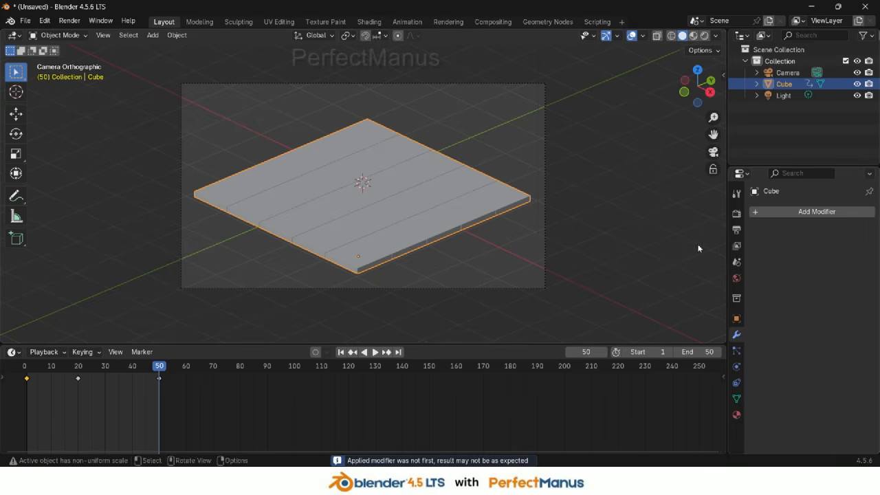
Separate the grid mesh into individual tile objects by loose parts
key(Tab)
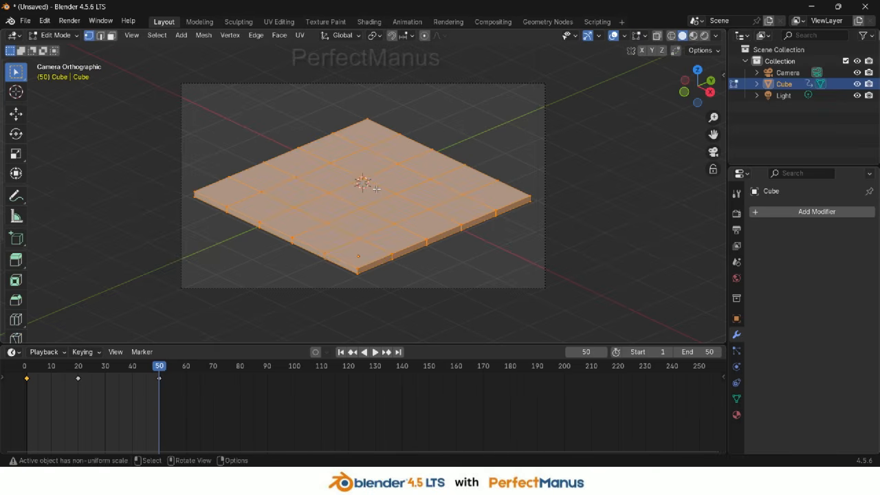
key(p)
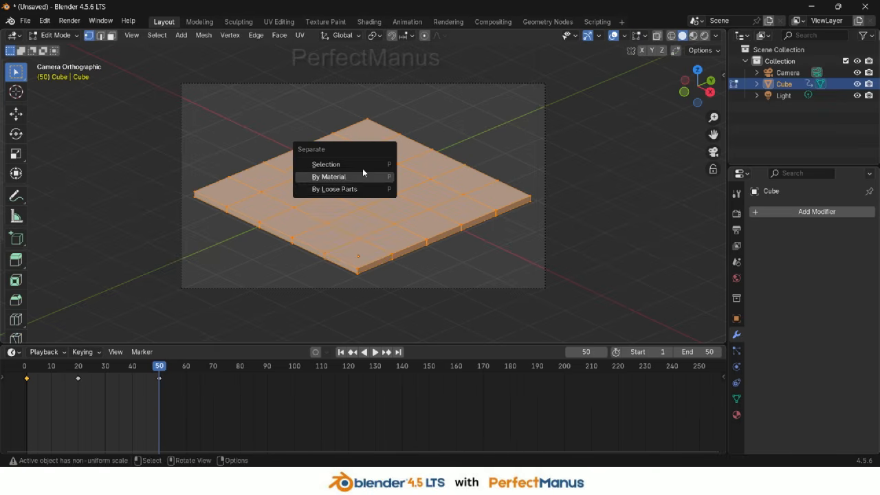
click(335, 189)
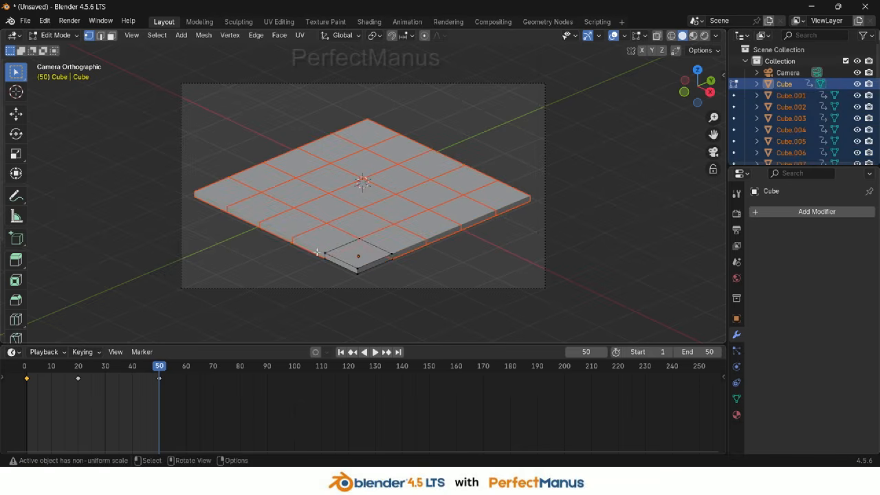
key(Tab)
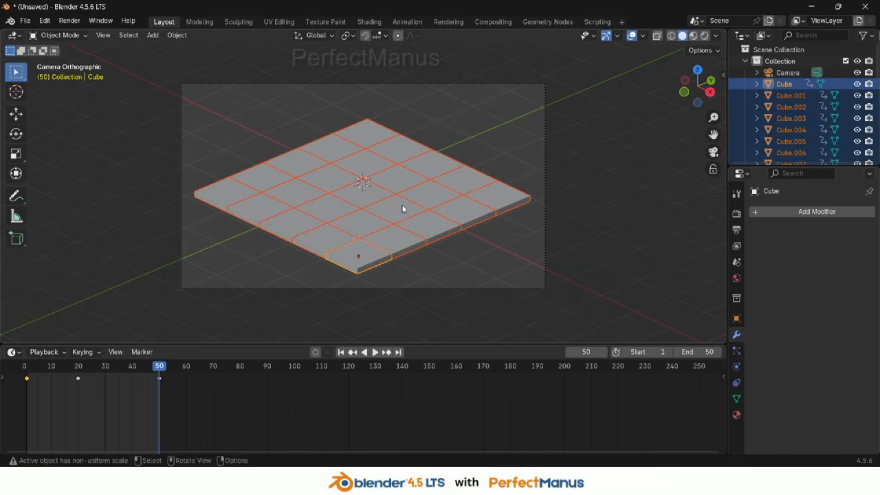
Move all the tile objects into a new collection named Tiles 01
scroll(789, 108, down, 8)
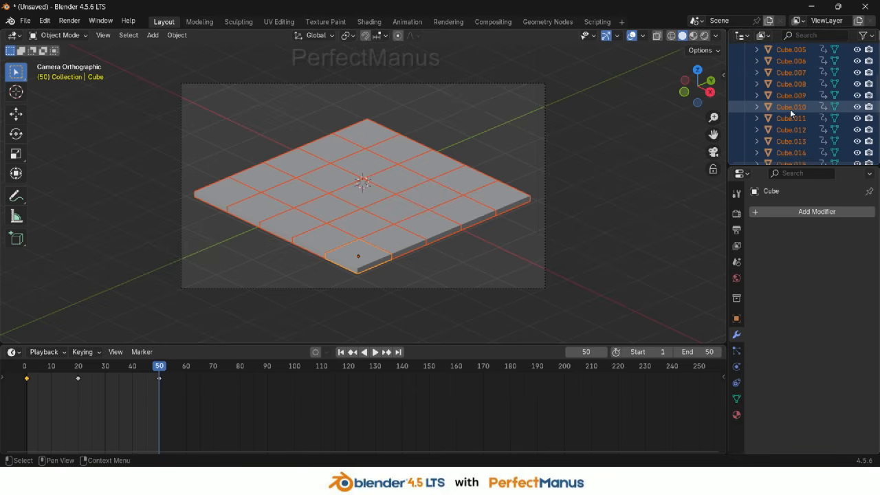
scroll(804, 137, up, 8)
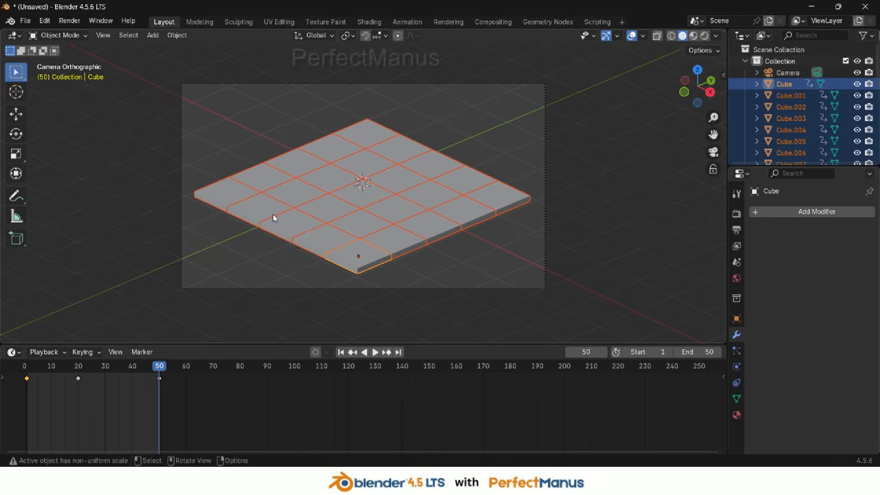
key(m)
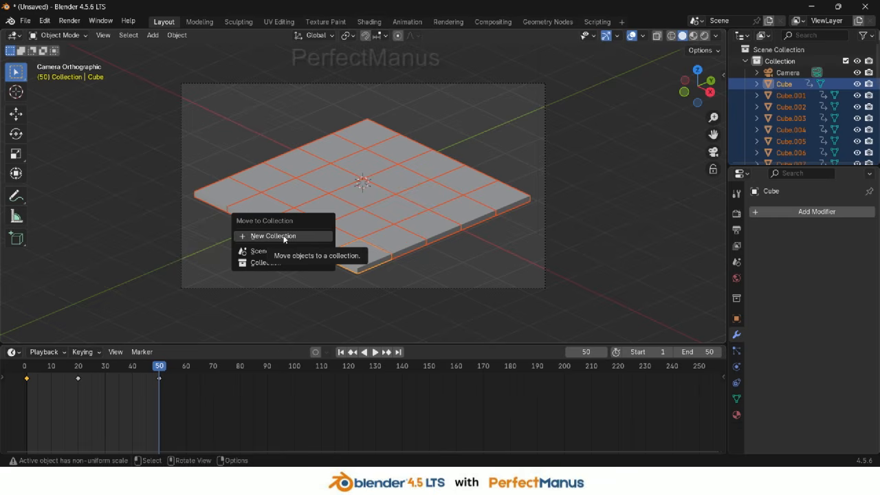
click(283, 236)
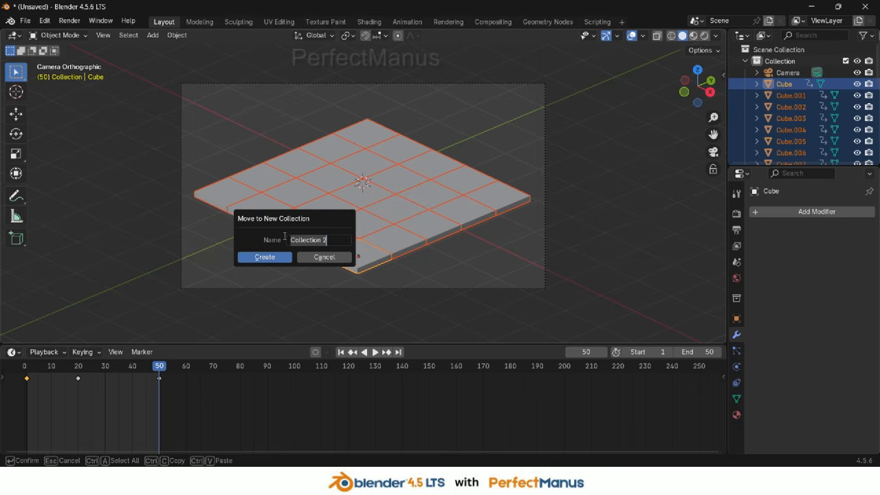
text(Tiles)
key(Return)
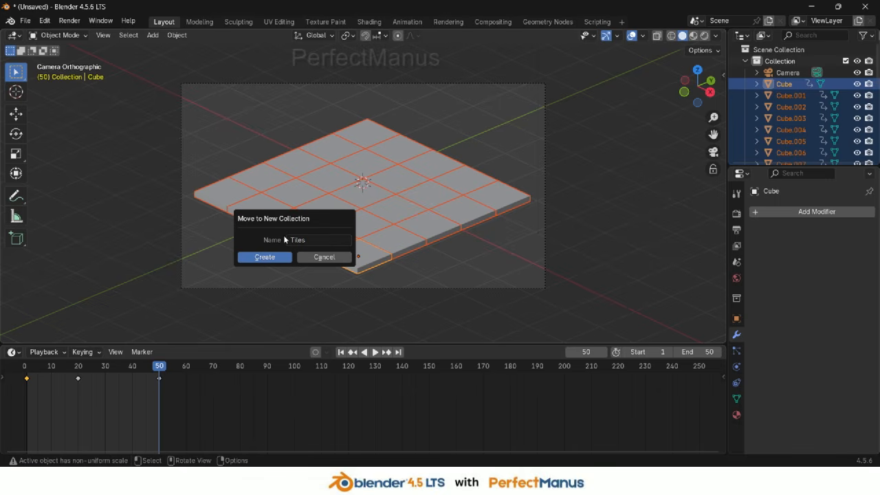
click(323, 238)
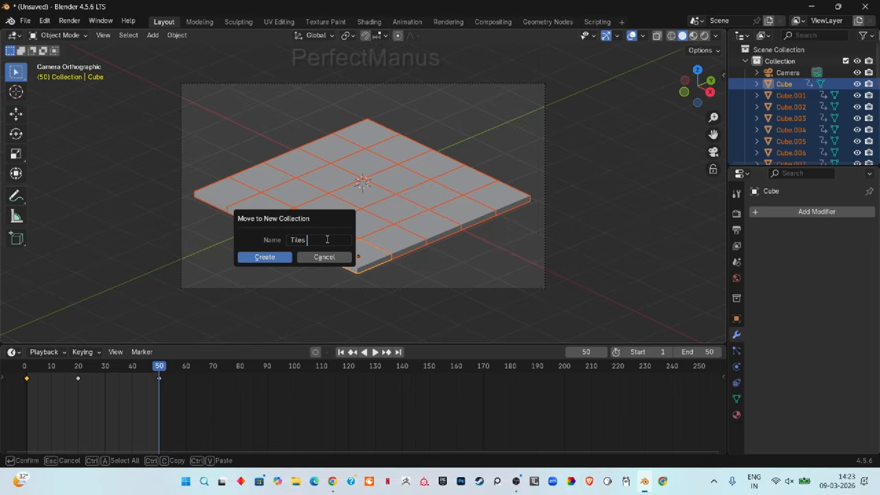
text(01)
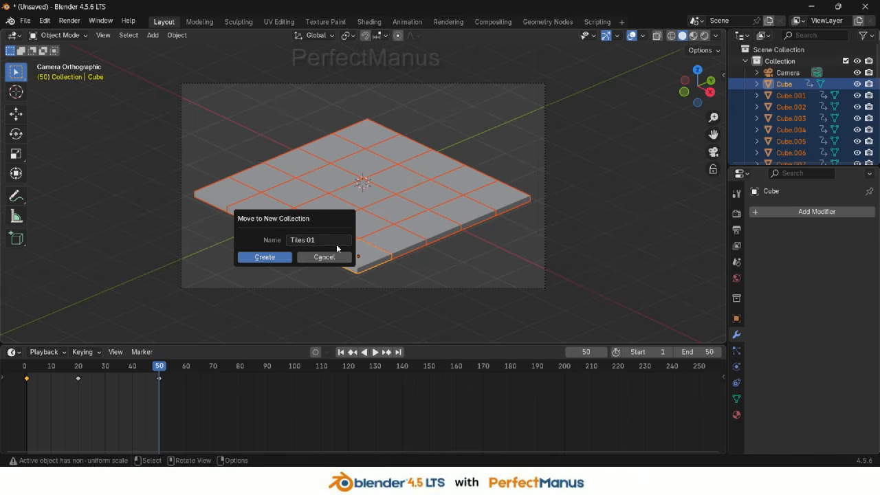
key(Return)
click(261, 257)
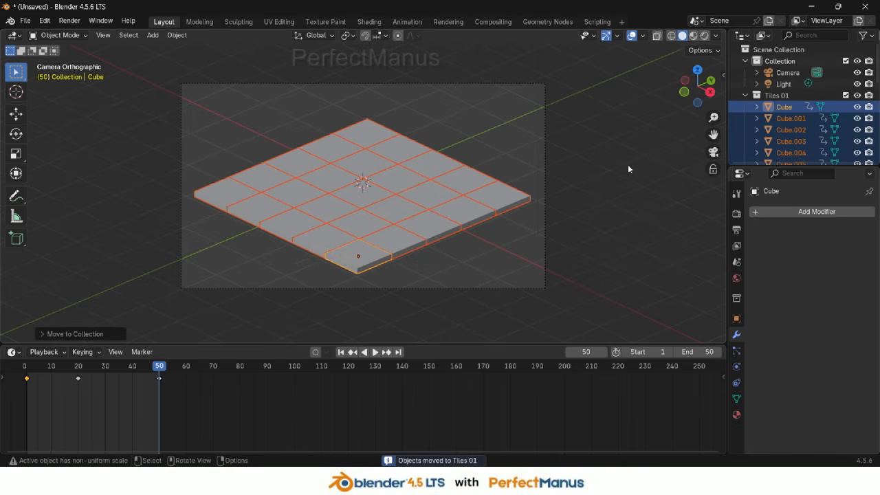
Apply the tiles' animated transforms to deltas
scroll(784, 116, down, 8)
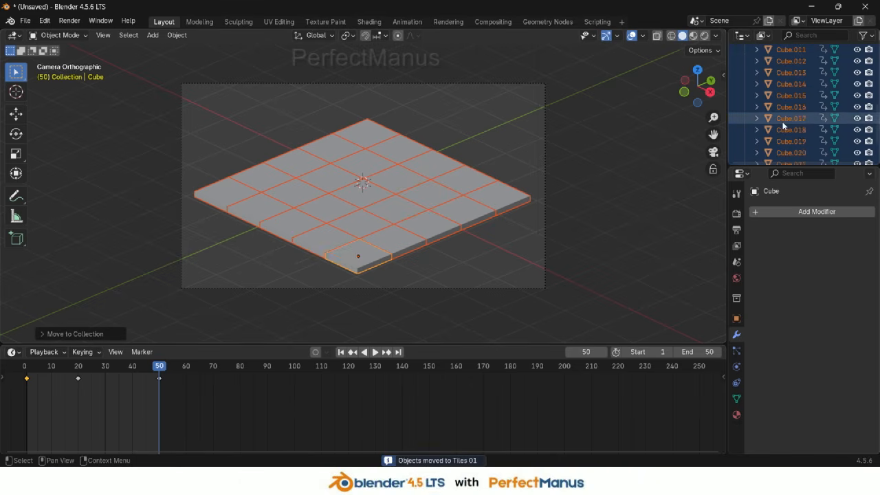
scroll(781, 126, up, 8)
click(746, 95)
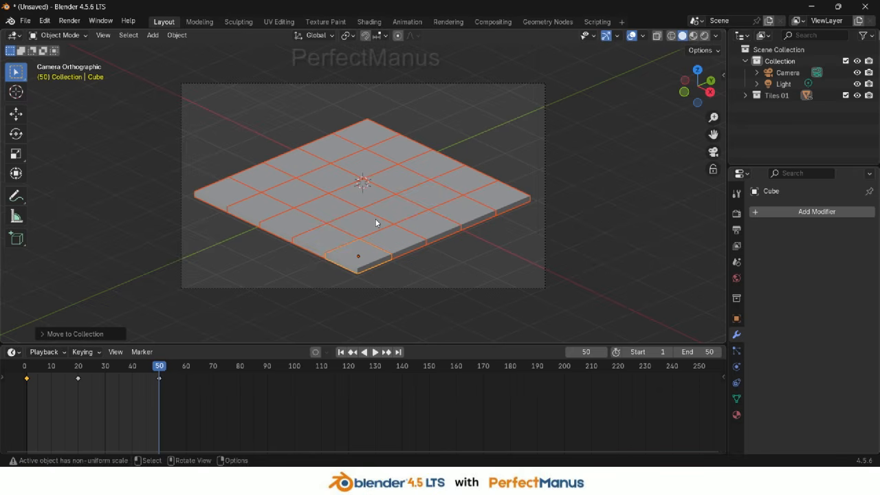
key(ctrl+a)
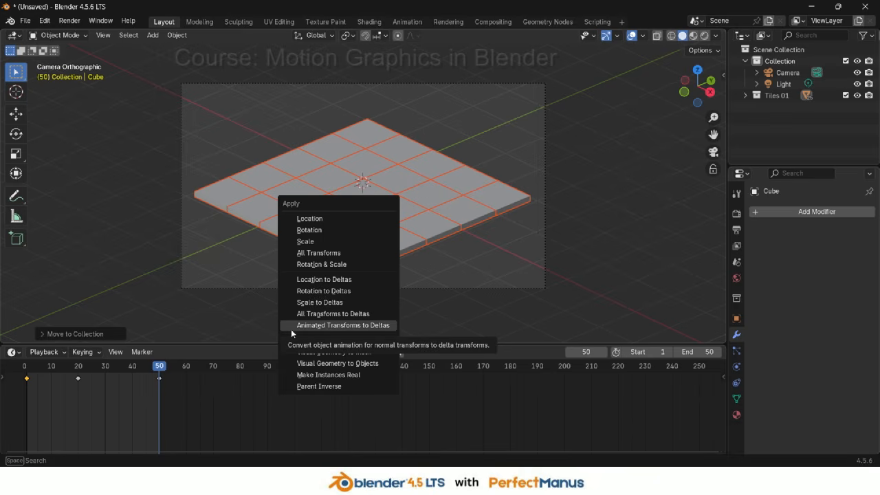
click(348, 328)
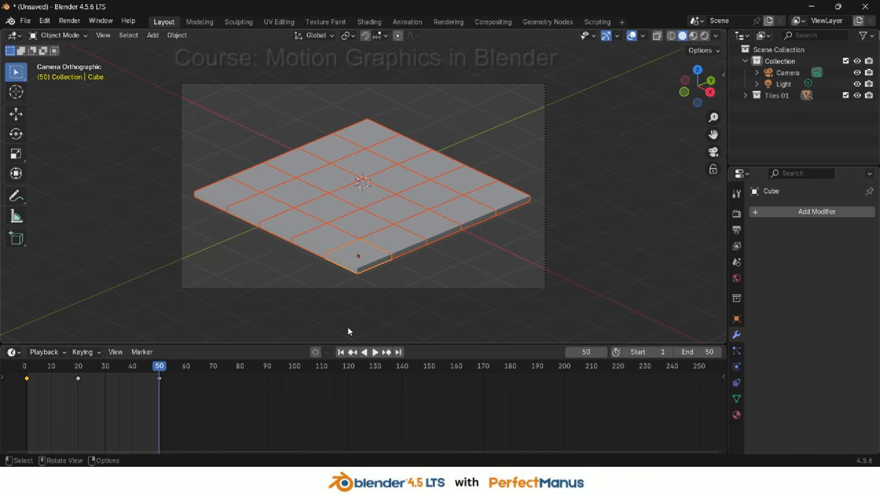
Set each tile's origin to its geometry and scrub the timeline to preview the animation
click(175, 36)
mouse_move(205, 62)
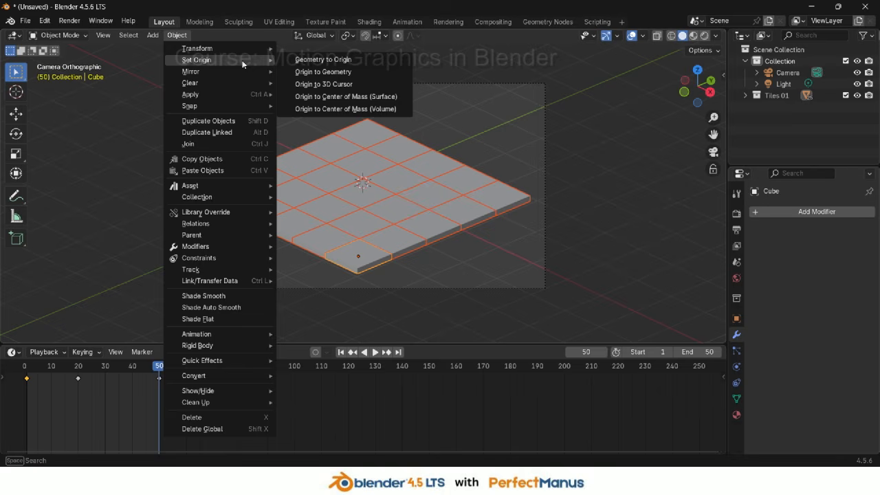
click(337, 73)
drag(31, 373, 43, 375)
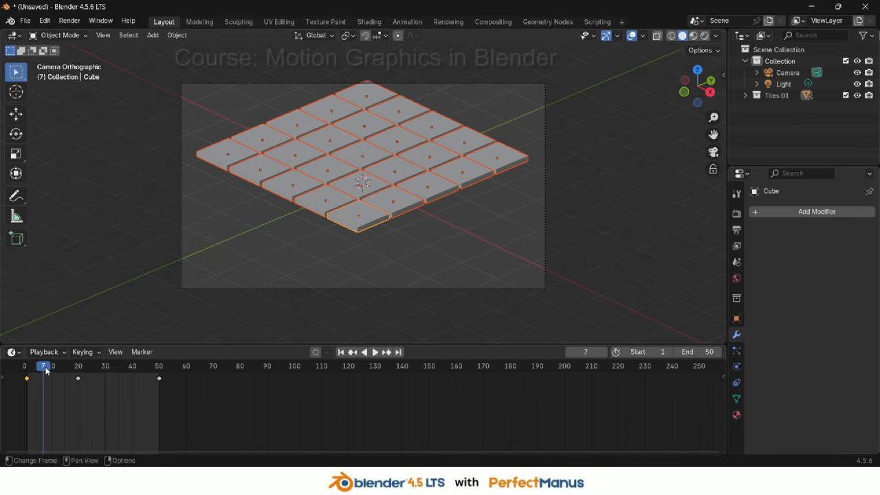
drag(46, 372, 29, 375)
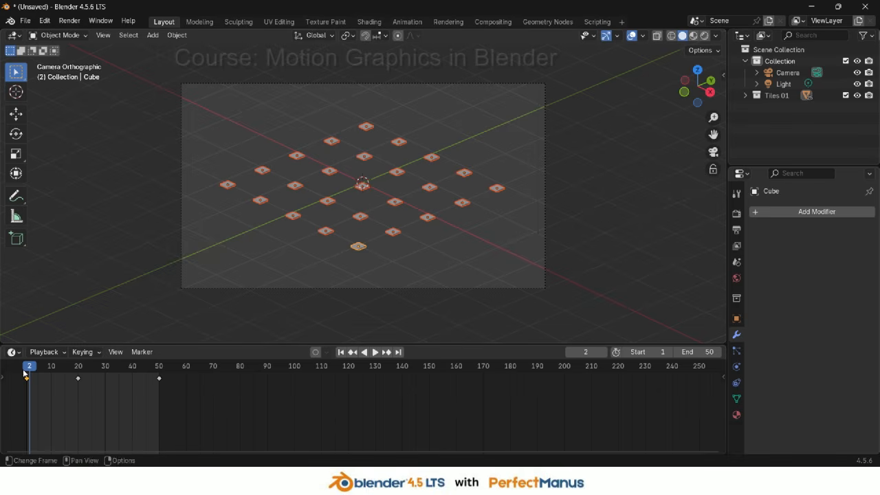
Play the tile animation from the start, stop it, and scrub to frame 5
mouse_move(29, 369)
mouse_down()
mouse_move(97, 373)
mouse_move(26, 381)
mouse_up()
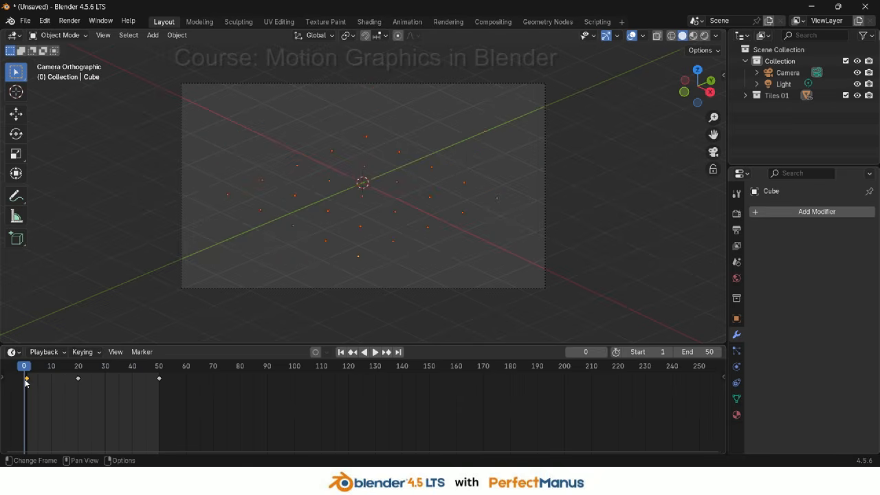
key(space)
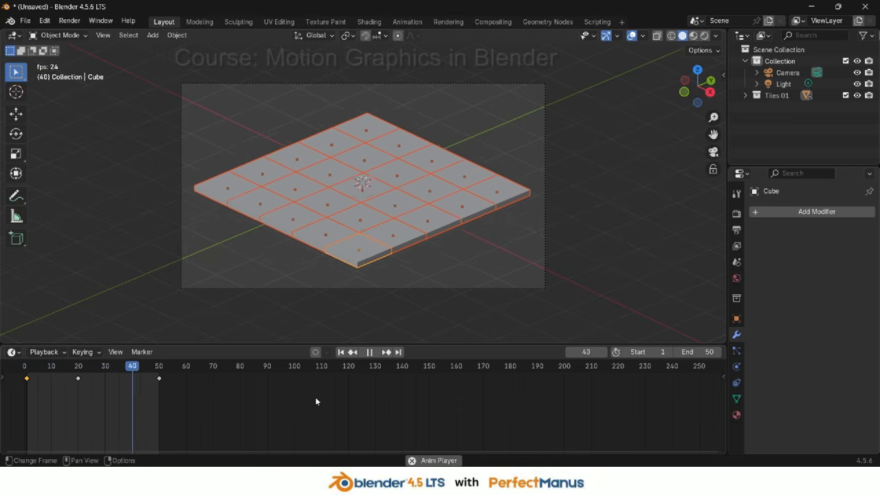
key(space)
drag(158, 370, 37, 392)
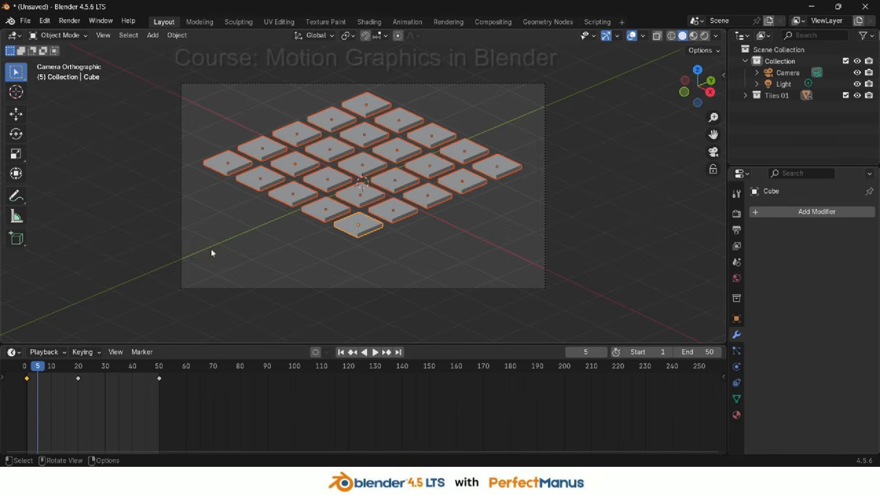
Select the two tiles in the second row and shift their keyframes about 5 frames later
click(354, 225)
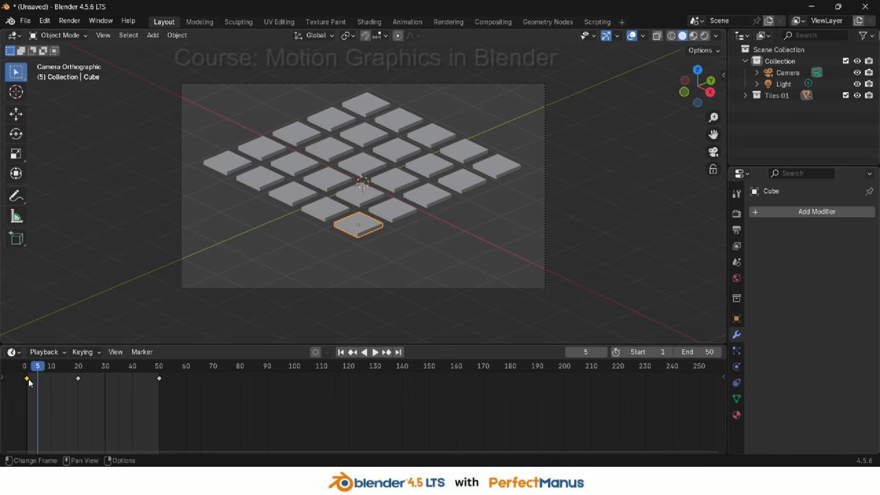
click(332, 214)
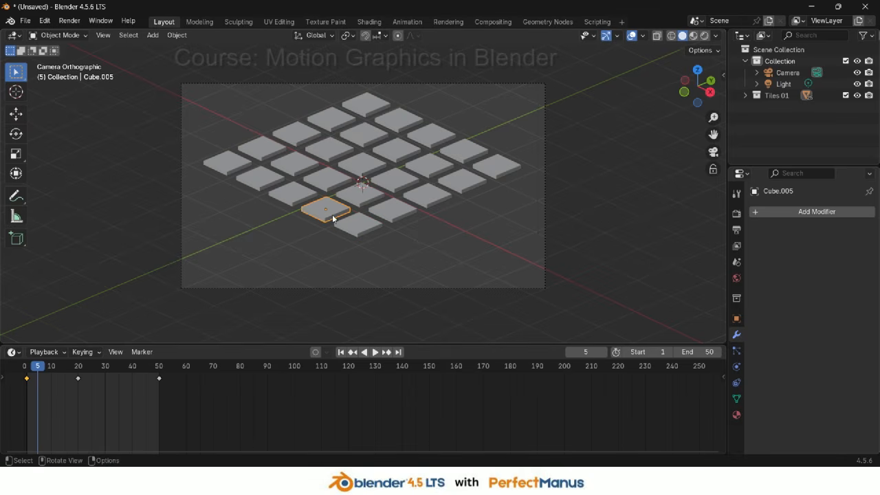
shift+click(402, 210)
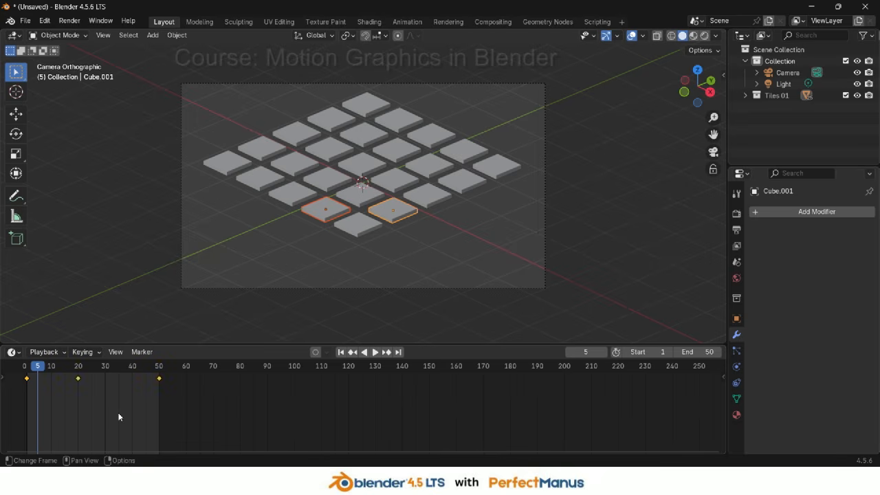
key(g)
click(161, 407)
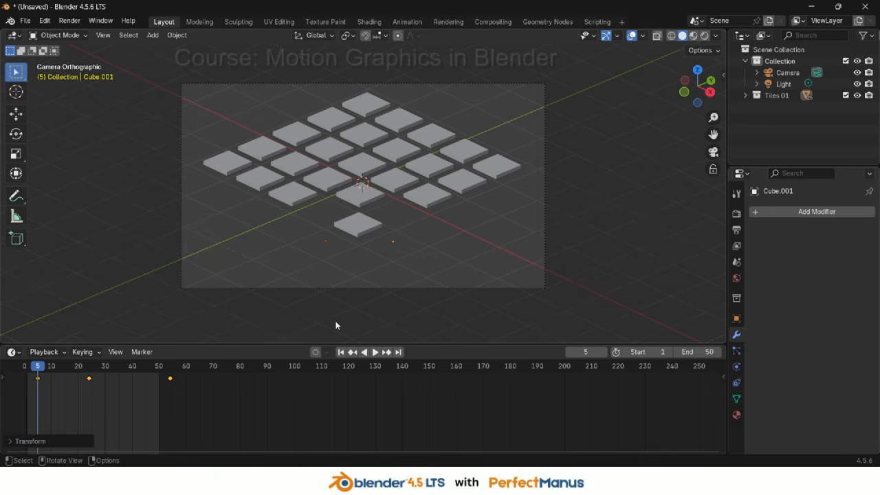
Select the three tiles in the third row and shift their keyframes about 10 frames later
click(295, 199)
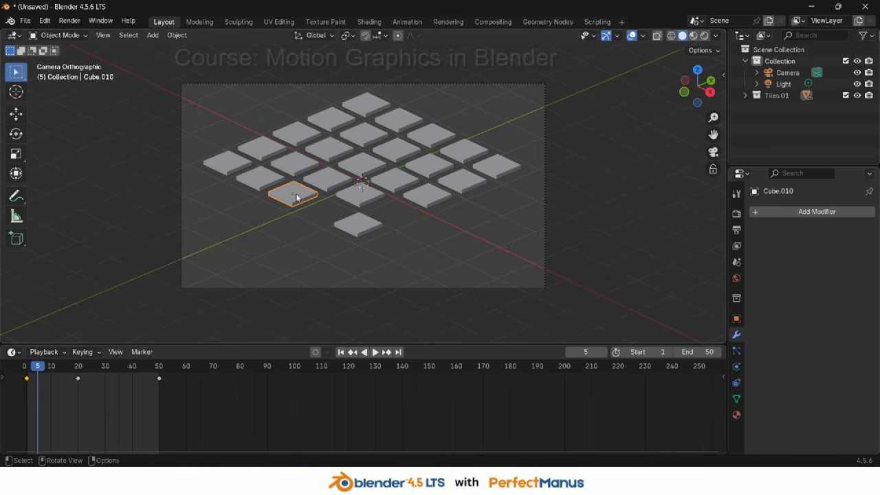
shift+click(353, 193)
shift+click(433, 196)
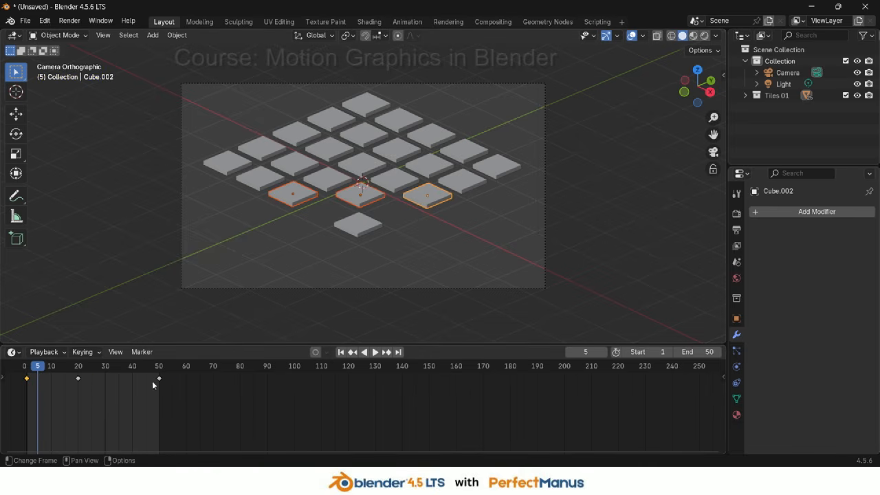
key(g)
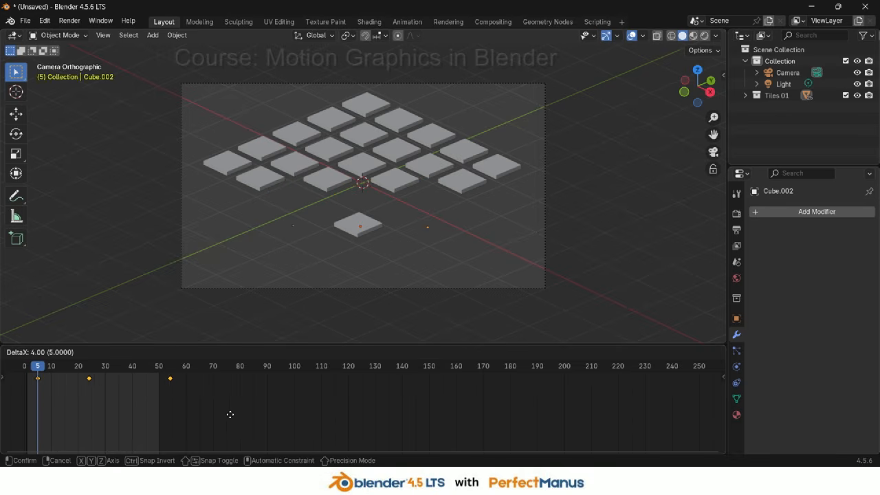
click(242, 415)
Select the four tiles in the fourth row and shift all their keyframes later in the timeline
click(260, 180)
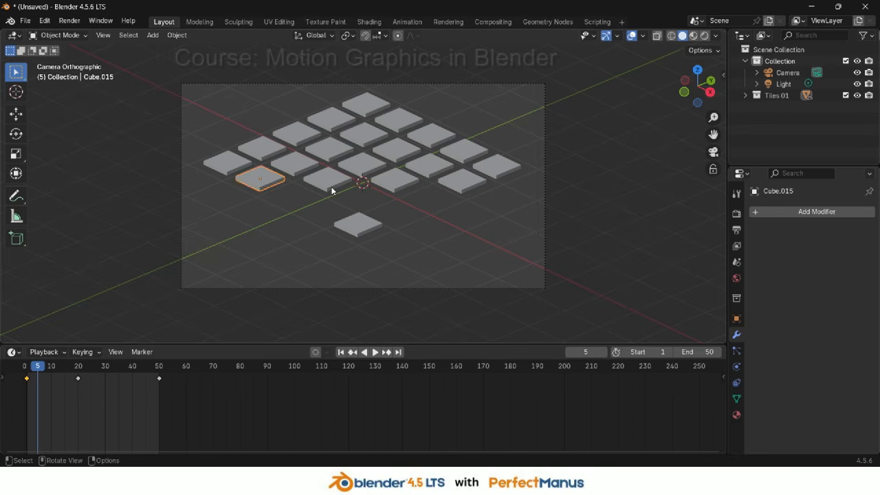
shift+click(337, 180)
shift+click(397, 181)
shift+click(469, 184)
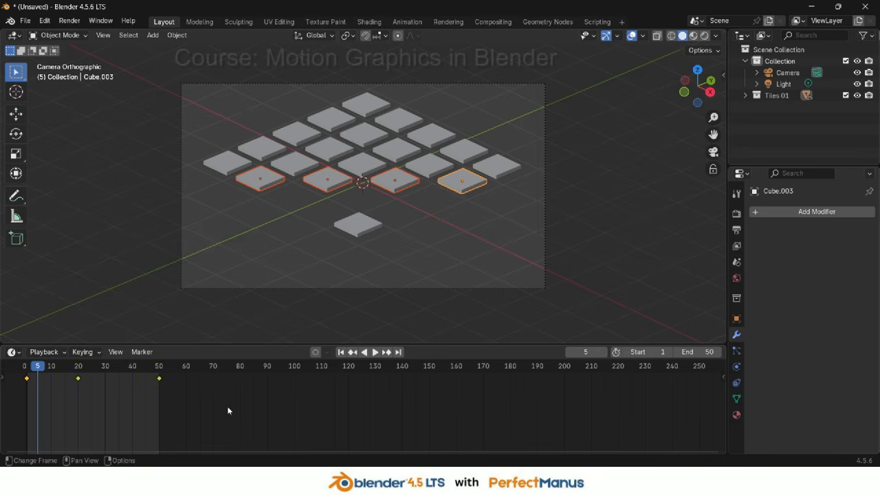
key(a)
key(g)
click(267, 410)
Select the five tiles in the middle row and shift all their keyframes about 20 frames later
click(229, 171)
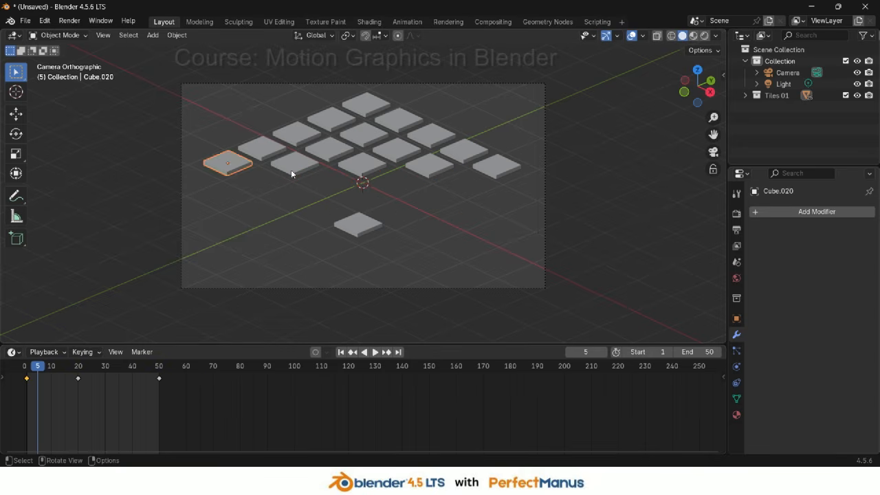
shift+click(295, 165)
shift+click(363, 166)
shift+click(433, 169)
shift+click(485, 166)
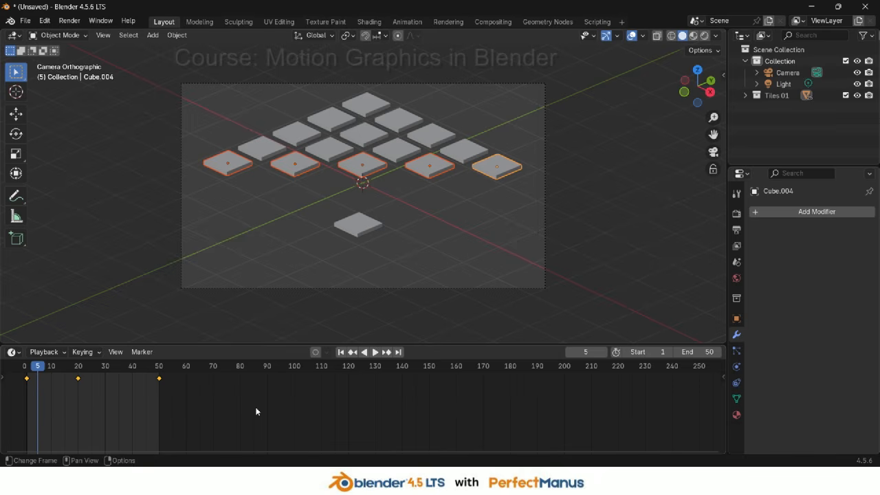
key(a)
key(g)
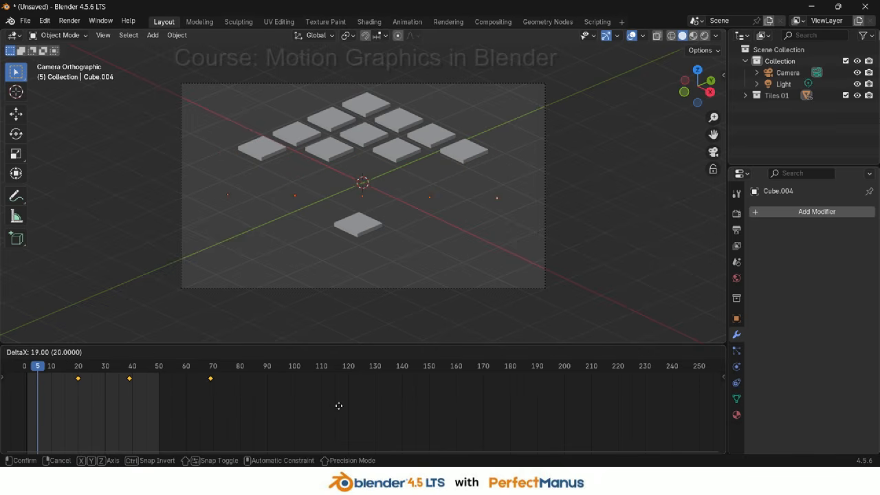
click(337, 406)
Select the four tiles in the next row and shift their keyframes about 25 frames later
click(267, 147)
shift+click(345, 152)
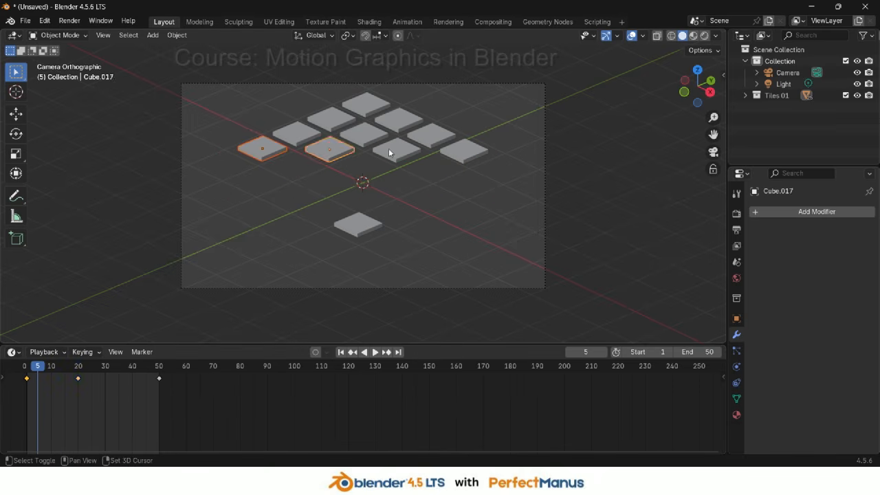
shift+click(390, 149)
shift+click(459, 158)
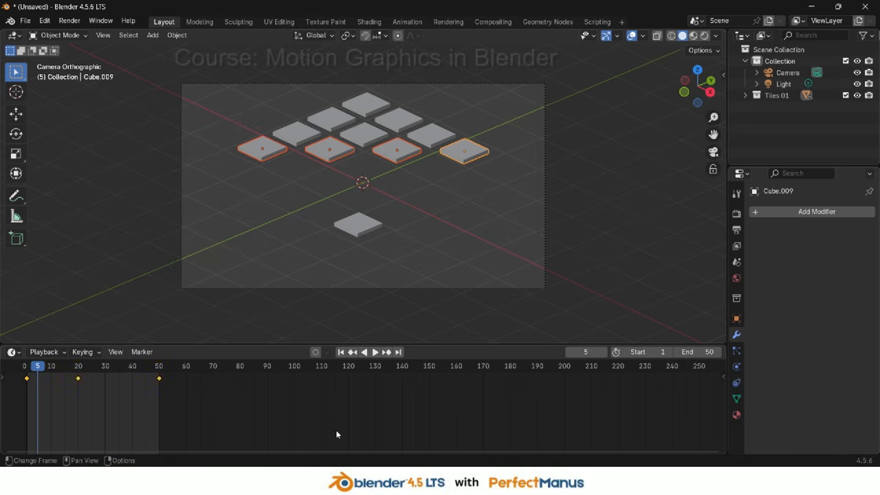
key(g)
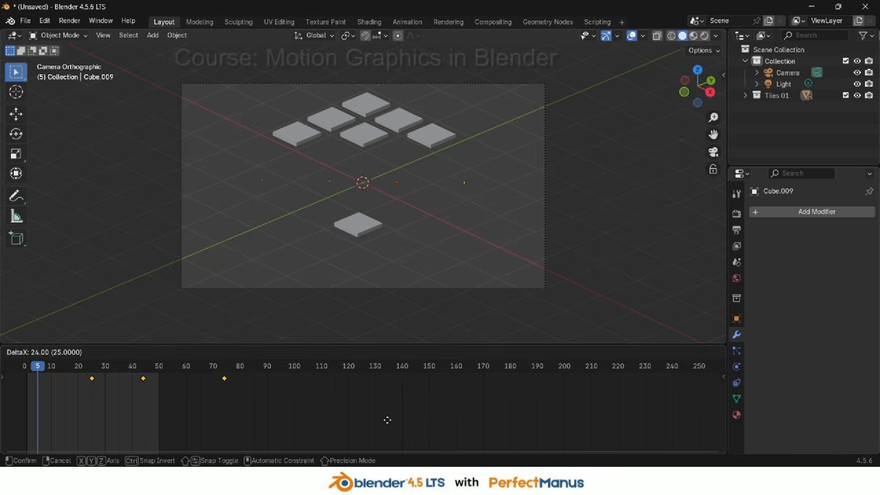
click(387, 419)
Select the three tiles in the next row and shift their keyframes about 30 frames later
click(296, 140)
shift+click(364, 136)
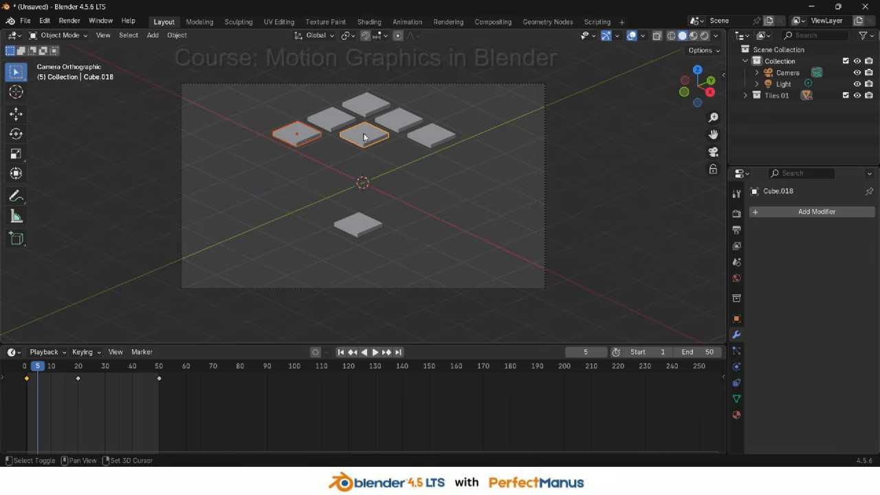
shift+click(443, 141)
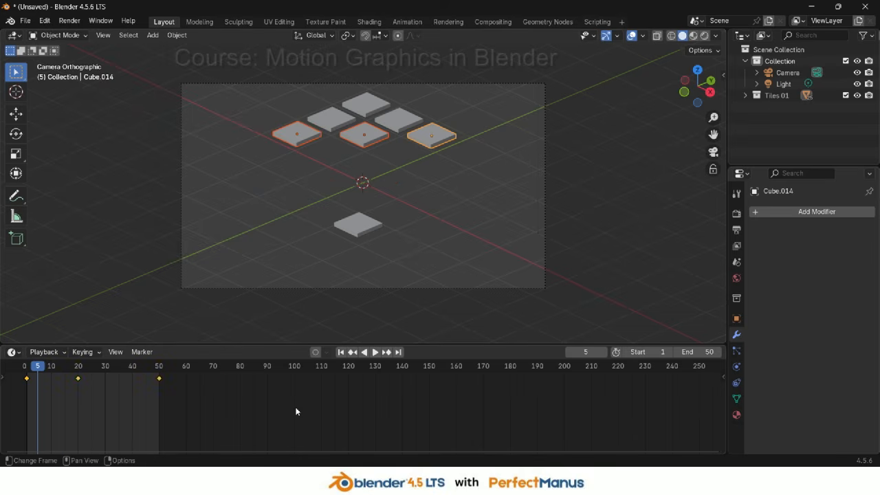
key(g)
click(371, 404)
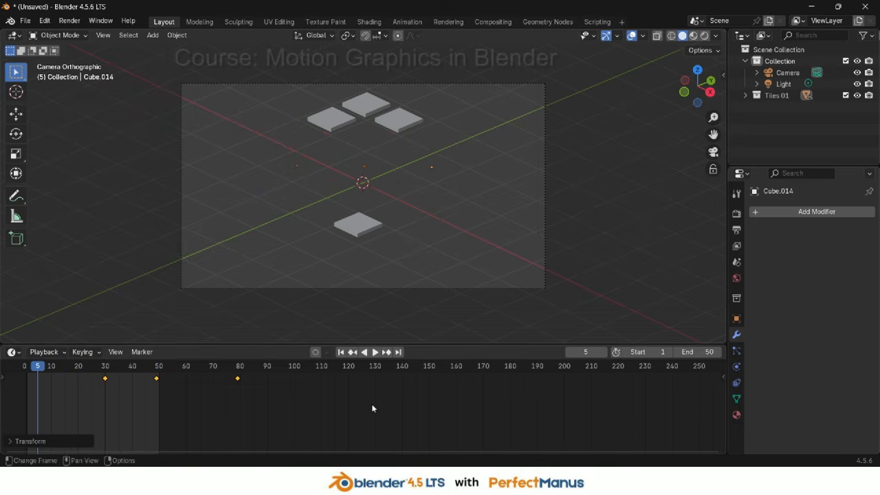
Select the two tiles in the next row and shift their keyframes about 35 frames later
click(330, 119)
shift+click(398, 119)
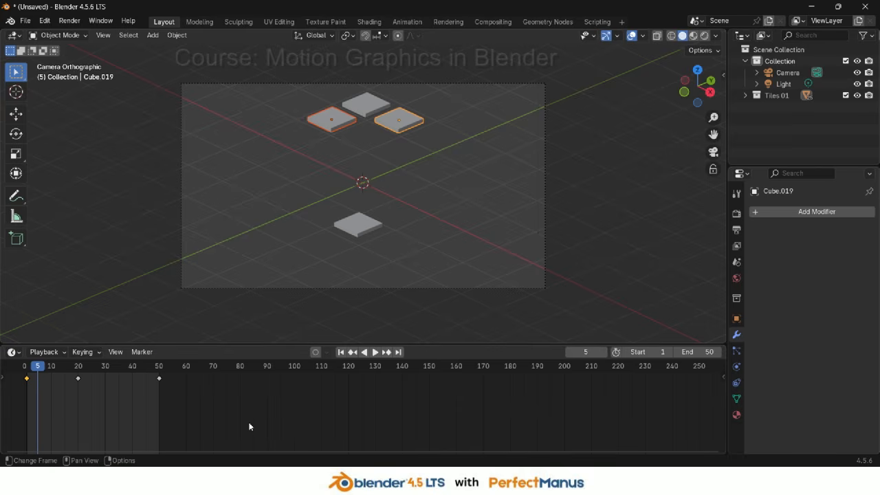
key(g)
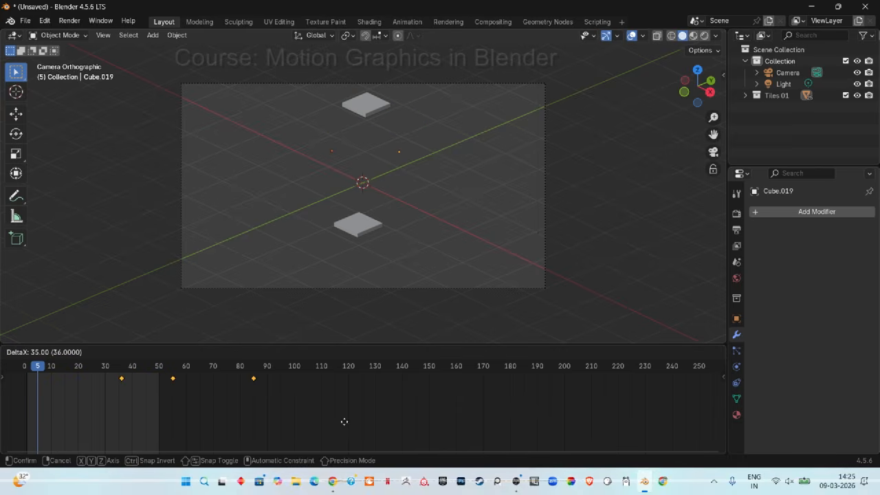
click(341, 426)
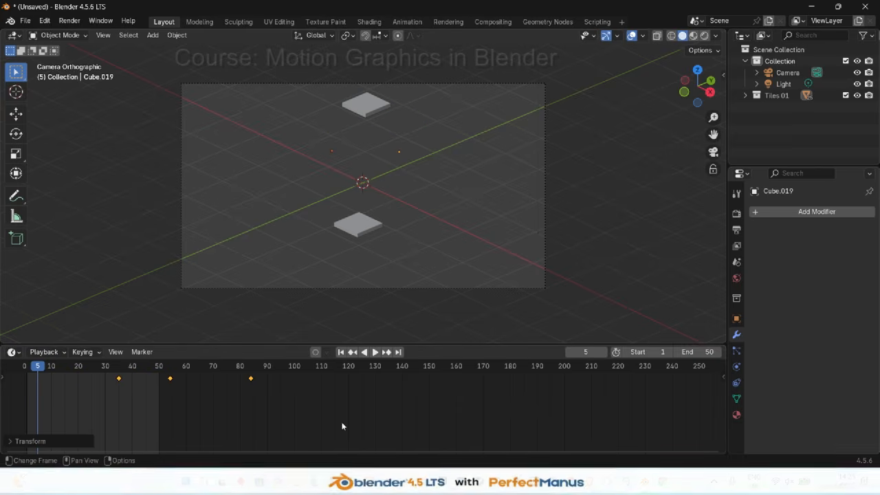
Select the back corner tile and shift its keyframes about 40 frames later
click(369, 101)
key(g)
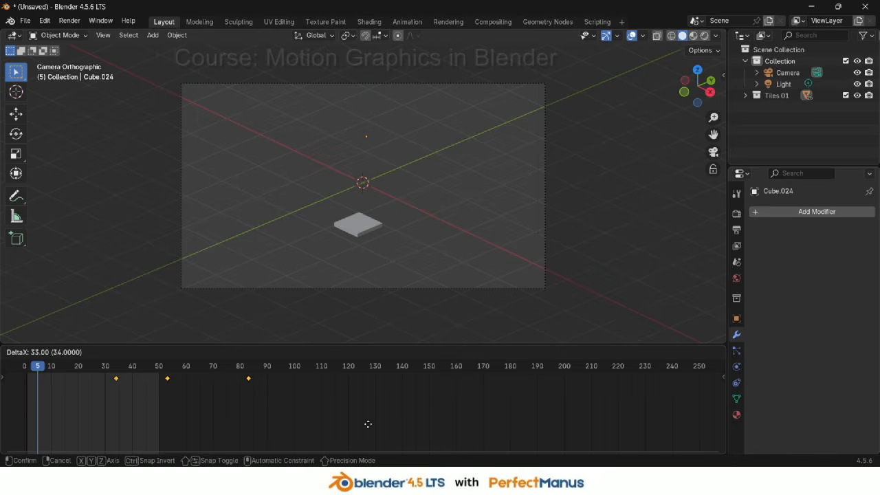
click(383, 430)
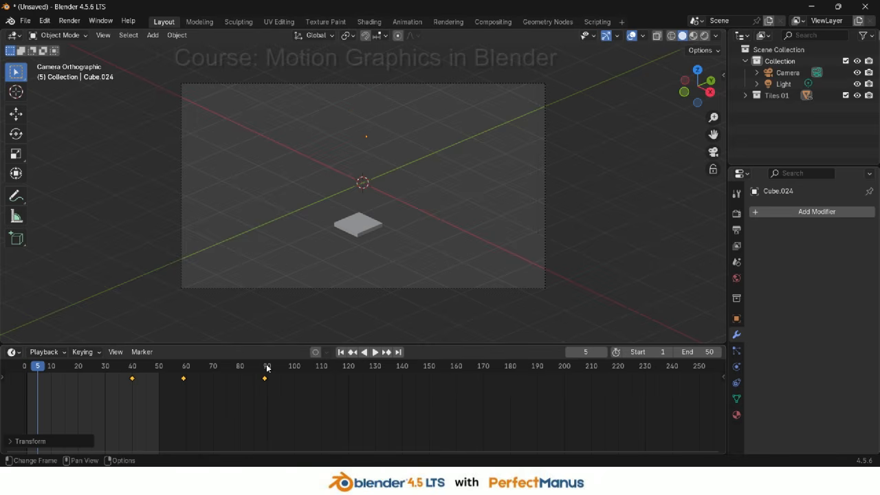
Set the animation end frame to 90
click(710, 351)
text(90)
key(Return)
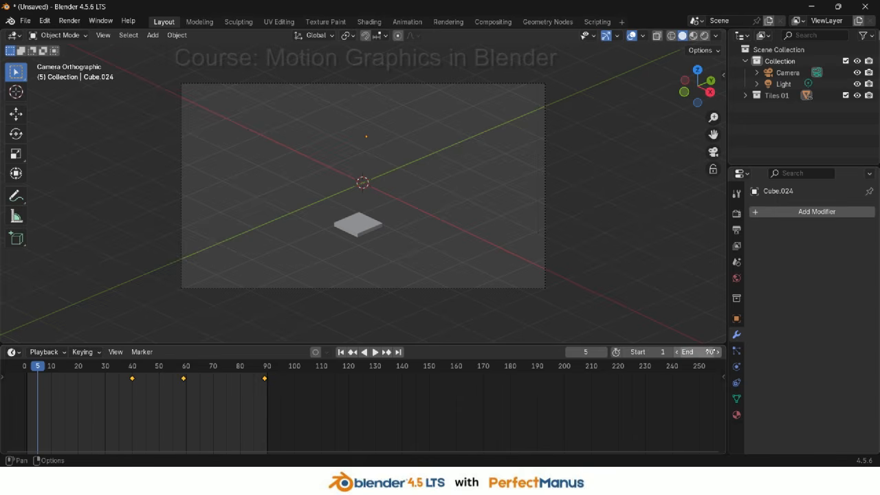
Return to the start of the timeline and play the staggered tile animation
drag(38, 366, 27, 369)
key(space)
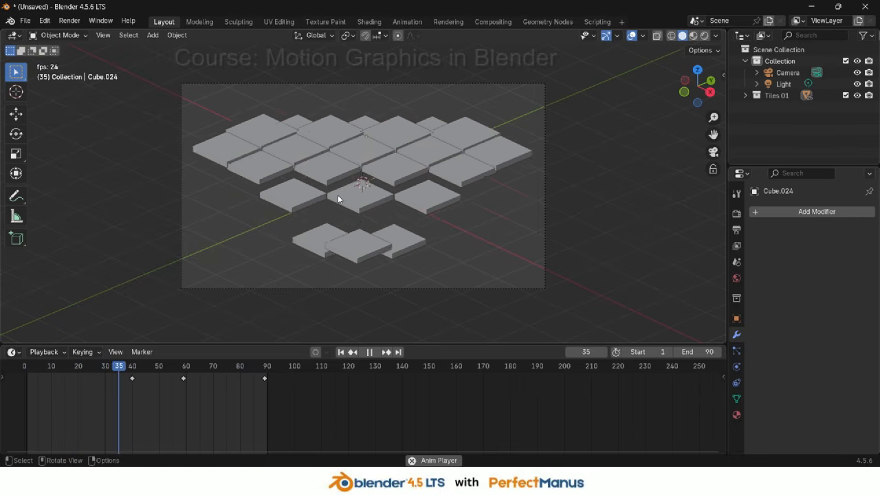
key(space)
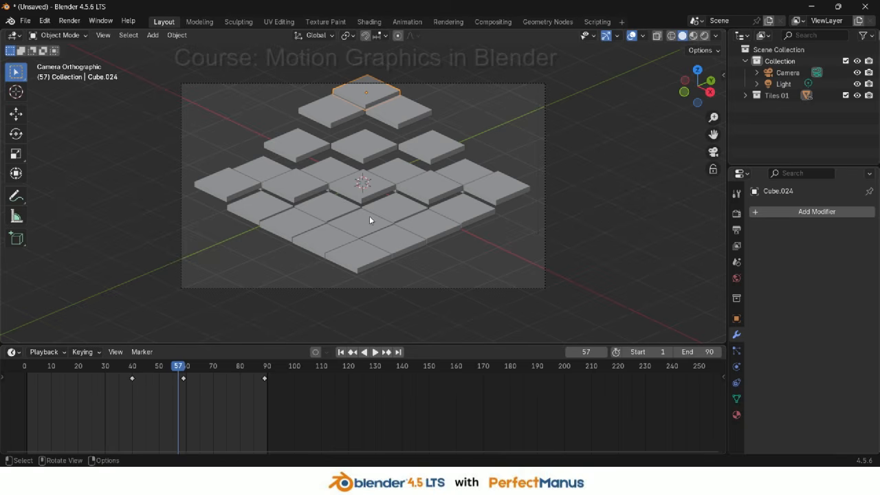
Move the back corner tile sideways in the ground plane, excluding the Z axis
key(g)
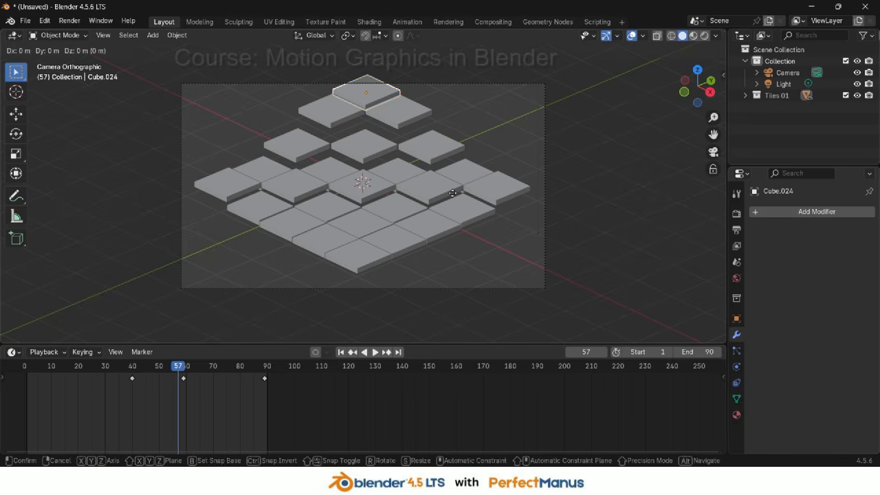
key(shift+z)
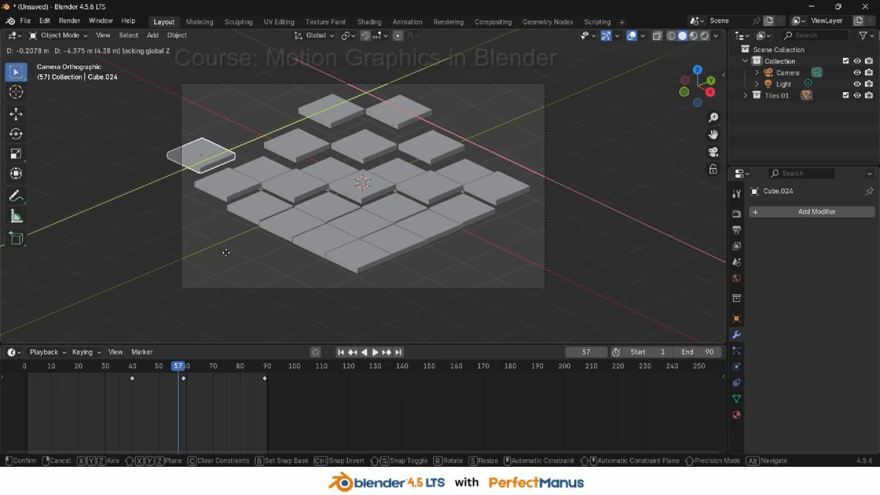
click(215, 259)
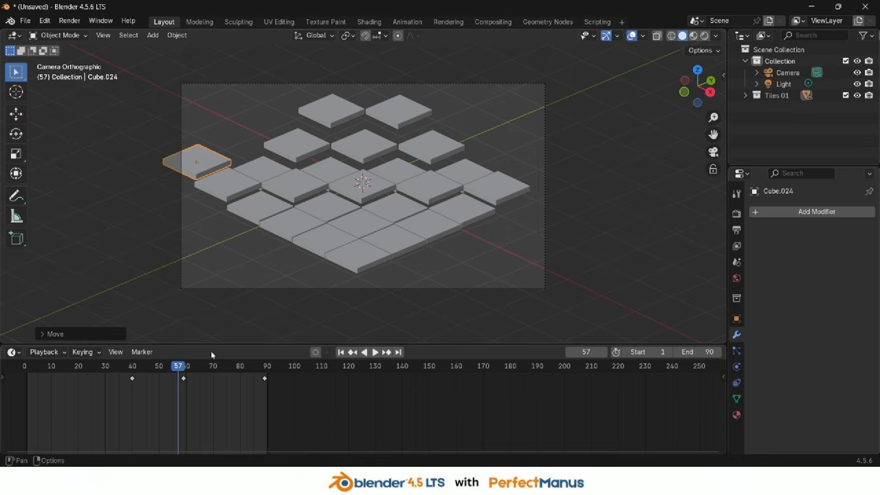
Play the animation, stop it, and undo the last two actions
key(space)
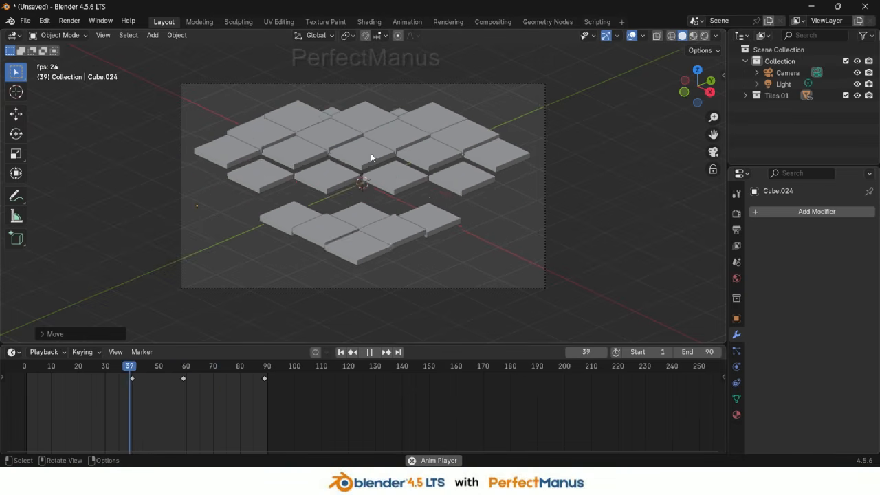
key(space)
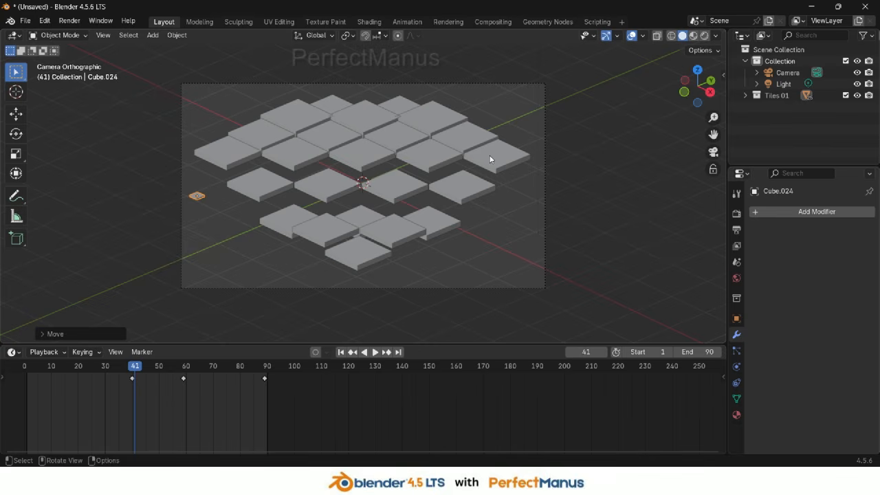
key(ctrl+z)
key(ctrl+z)
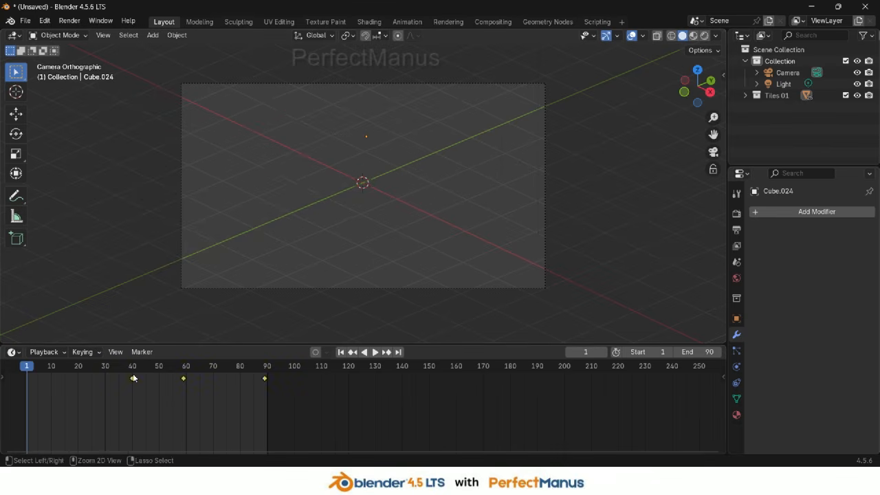
Undo once more, select the front corner tile, and scrub through its animation with the sidebar showing its transform
key(ctrl+z)
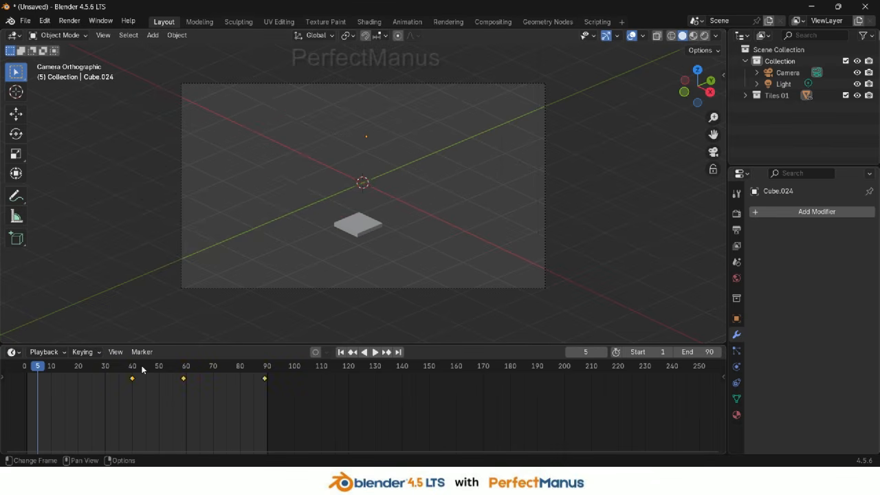
click(373, 222)
click(723, 74)
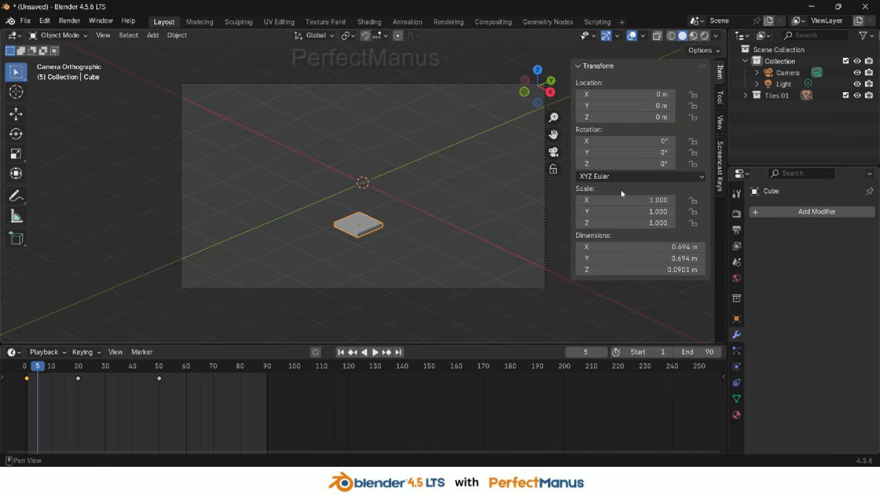
drag(30, 380, 99, 371)
drag(144, 372, 156, 372)
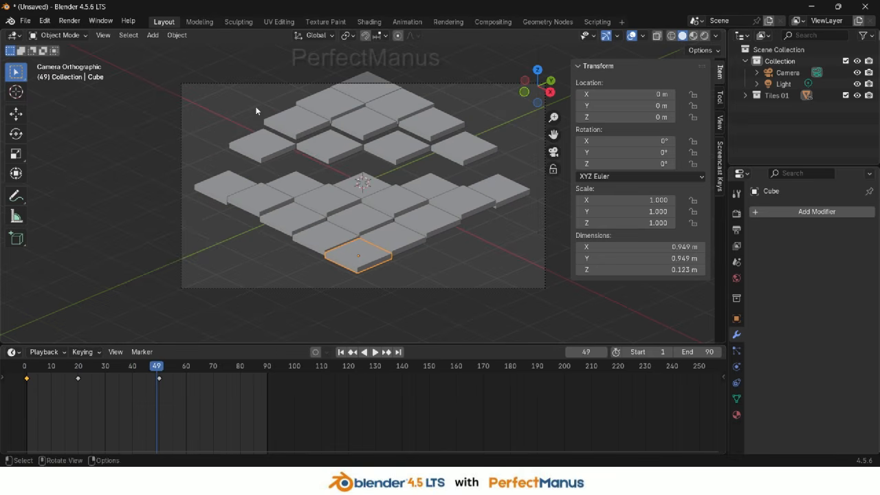
Select every tile object in the Tiles 01 collection, from Cube through Cube.024
key(a)
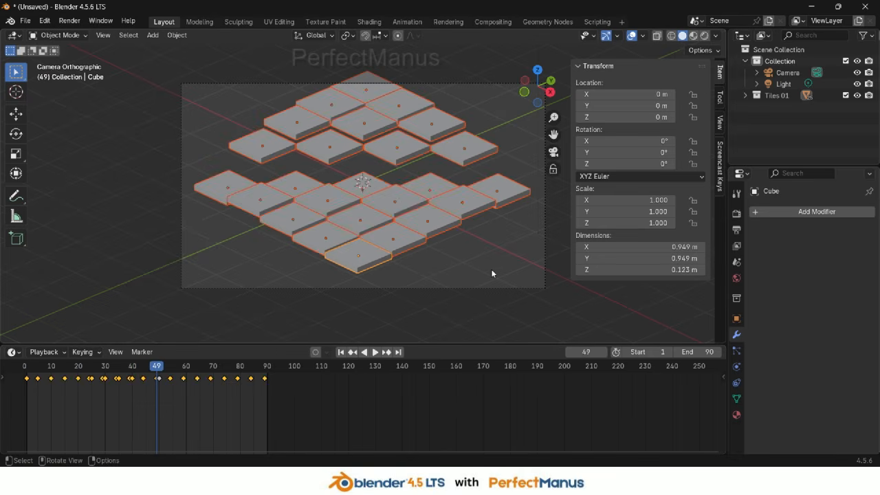
click(491, 269)
click(746, 95)
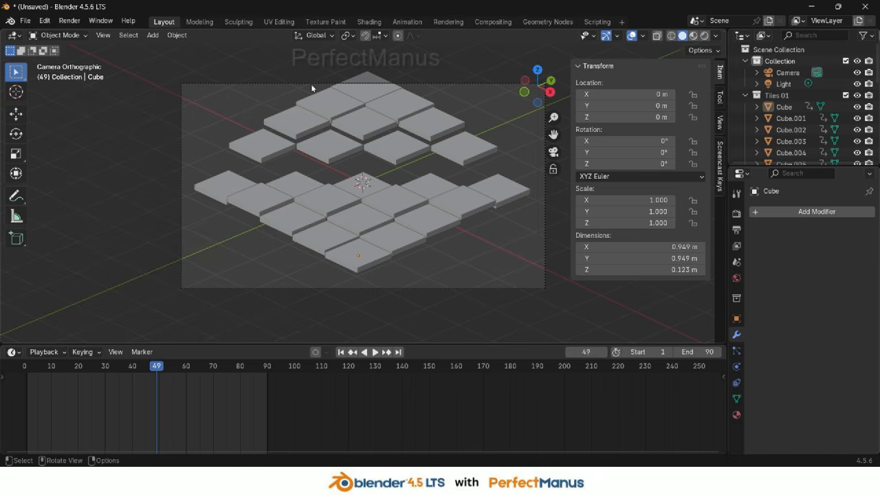
click(784, 106)
scroll(798, 127, down, 8)
scroll(797, 129, down, 2)
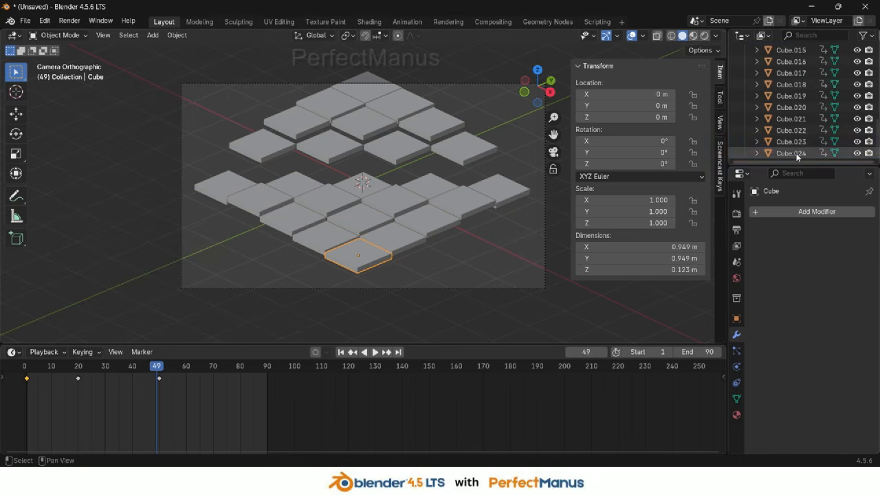
shift+click(798, 153)
scroll(795, 149, up, 10)
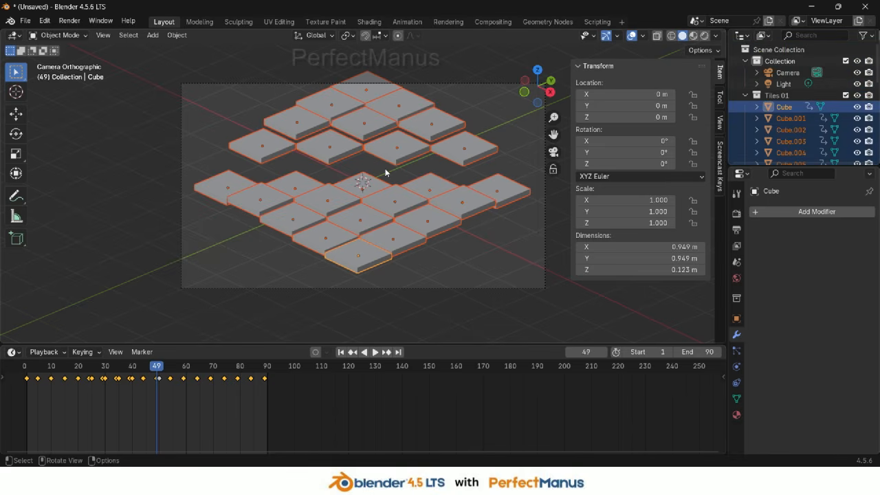
Add a collection instance of Tiles 01 and hide the original Tiles 01 collection in the viewport
key(shift+a)
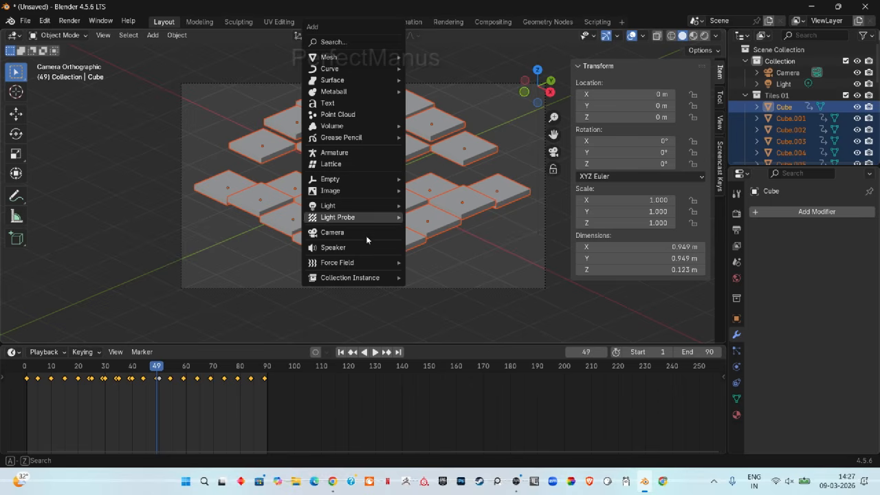
mouse_move(362, 278)
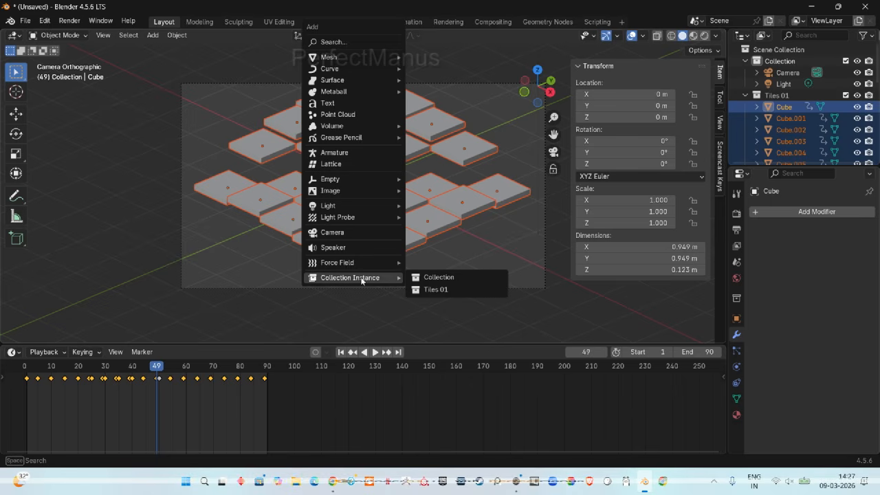
click(442, 289)
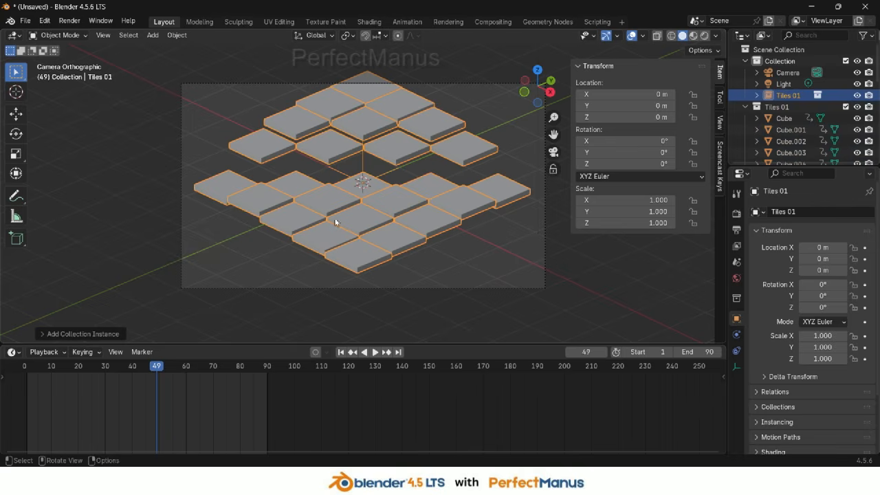
click(857, 107)
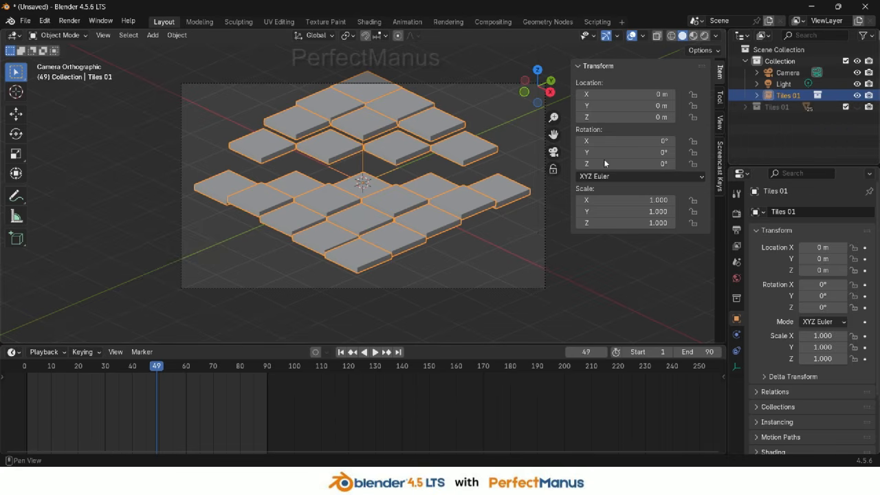
Play the animation, moving the collection instance around during playback, and stop it
key(space)
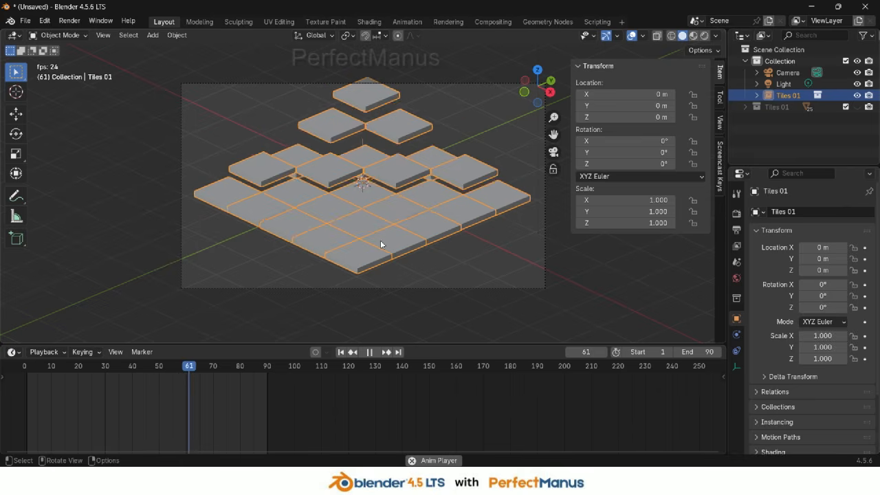
key(g)
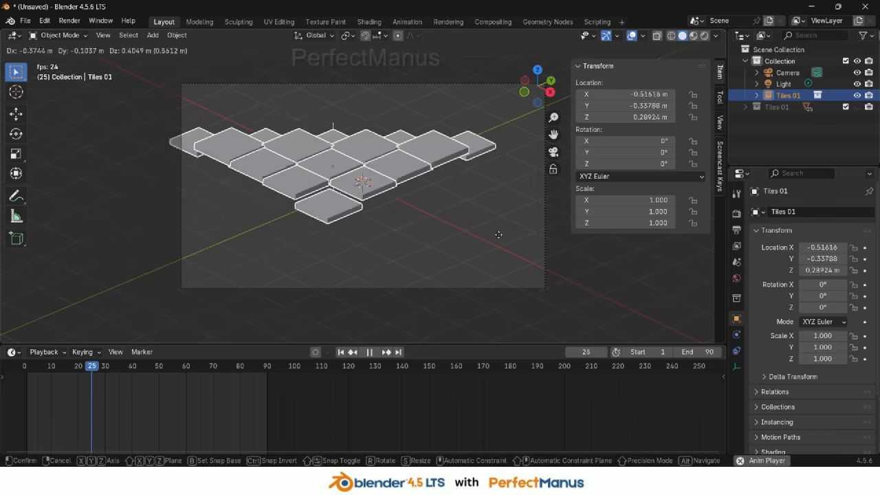
key(Escape)
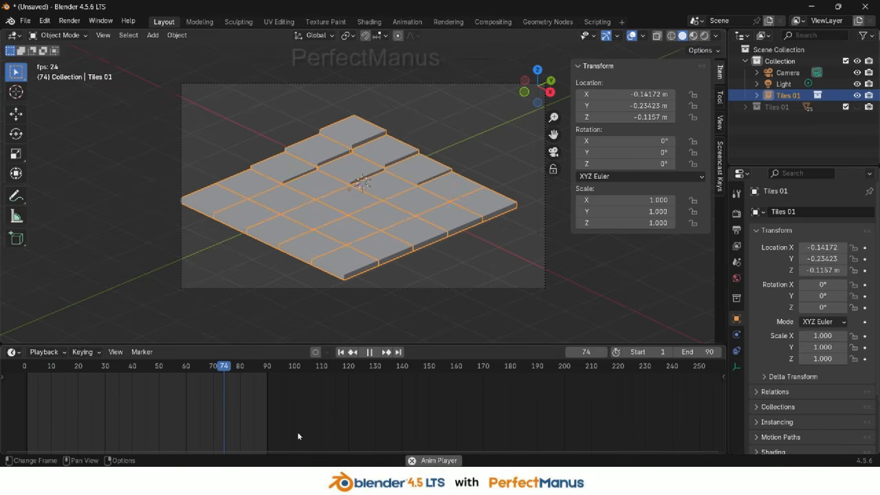
key(space)
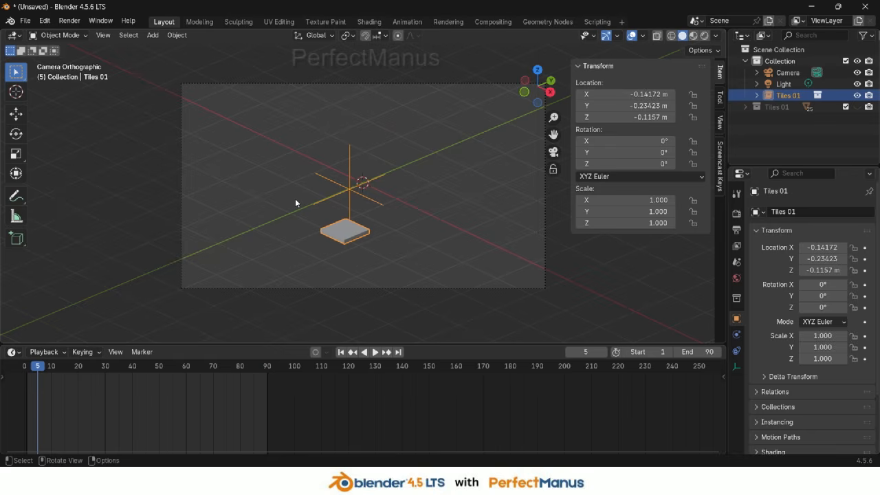
key(space)
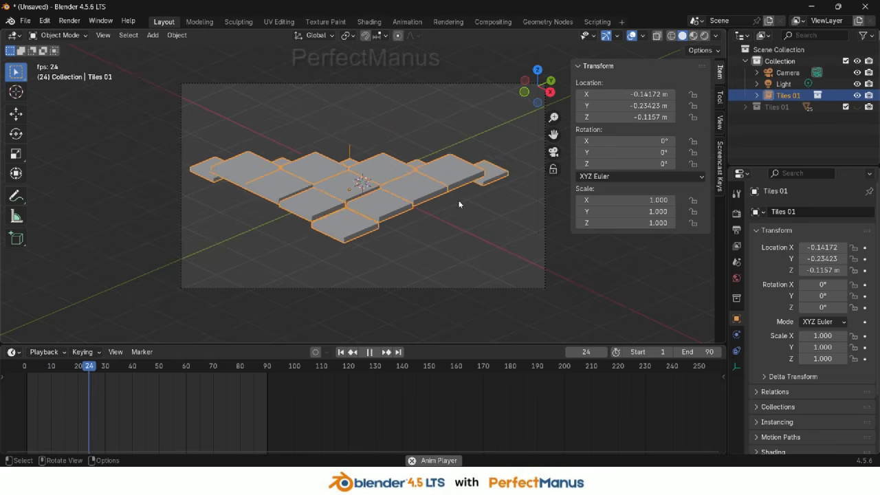
key(space)
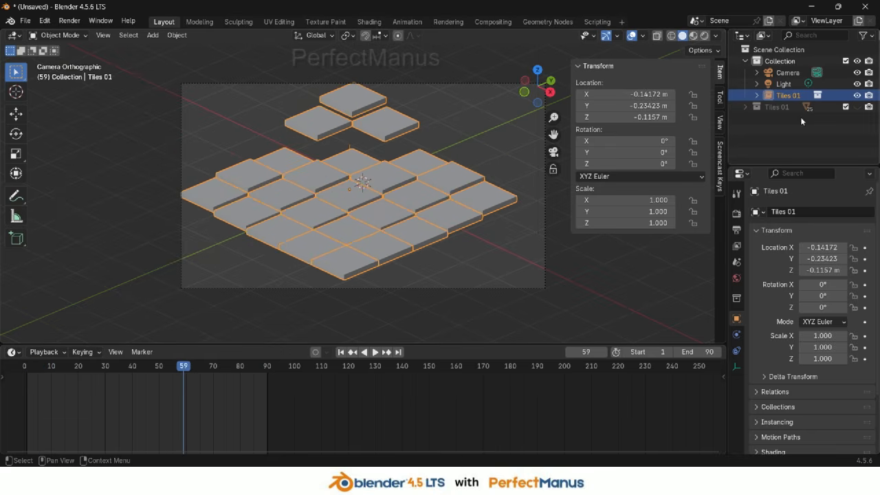
Hide the Tiles 01 instance object and show the original Tiles 01 collection again
click(857, 95)
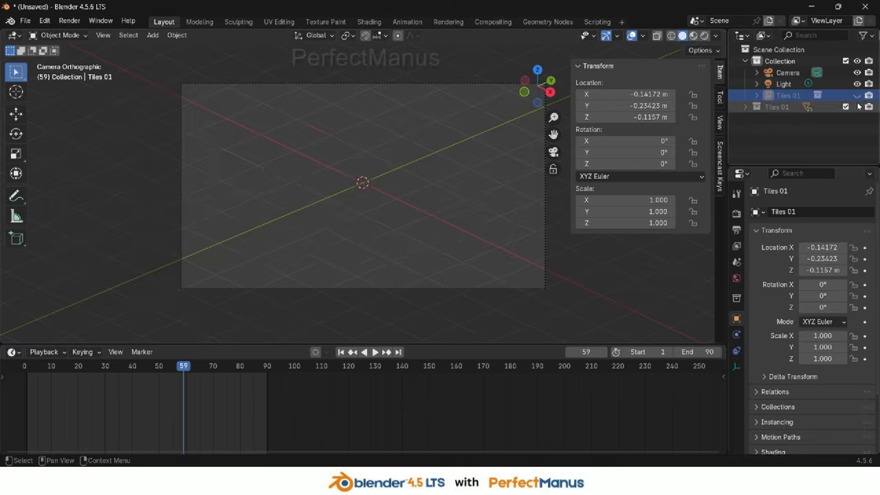
click(857, 108)
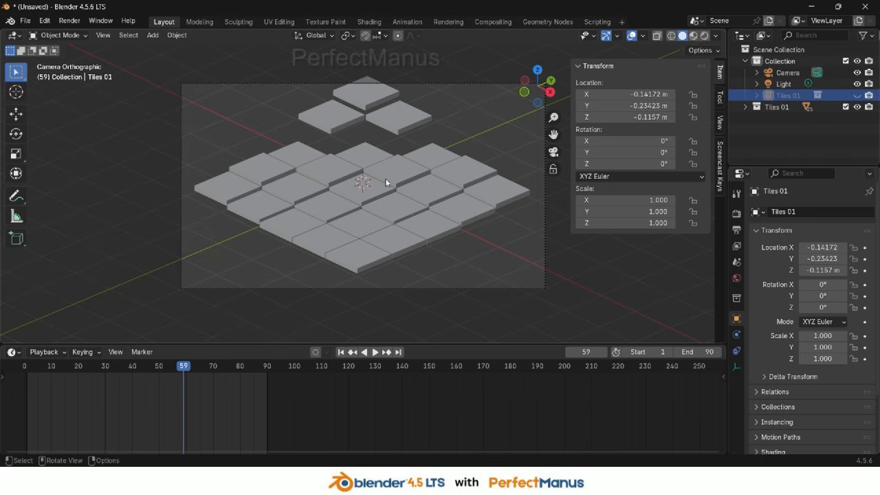
Select all tiles in the Tiles 01 collection and duplicate them in place
scroll(386, 182, down, 1)
click(745, 107)
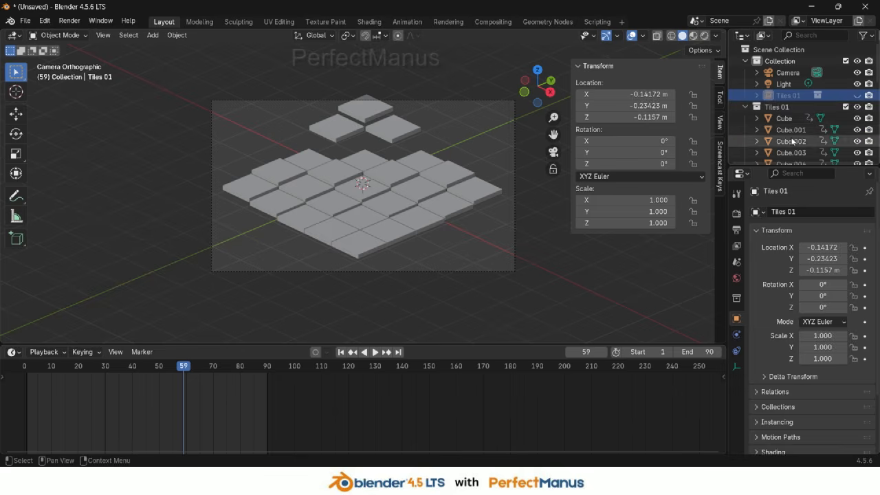
click(785, 120)
scroll(802, 145, down, 9)
shift+click(801, 154)
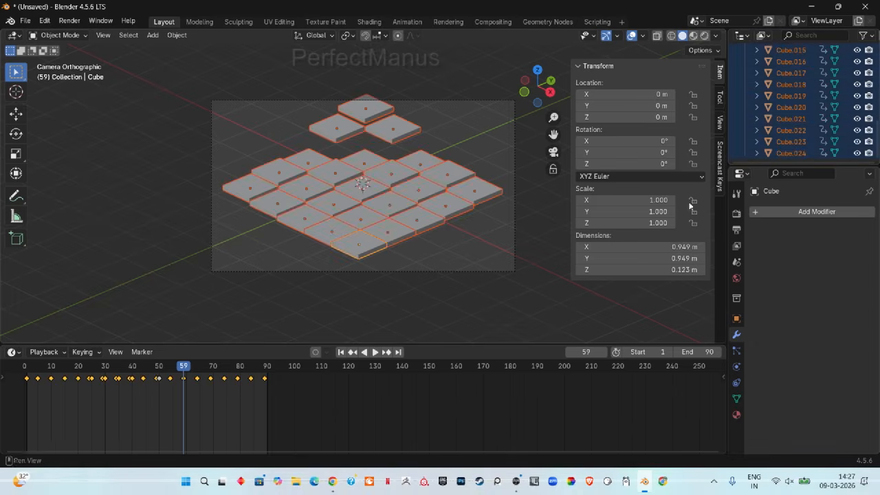
scroll(386, 221, up, 2)
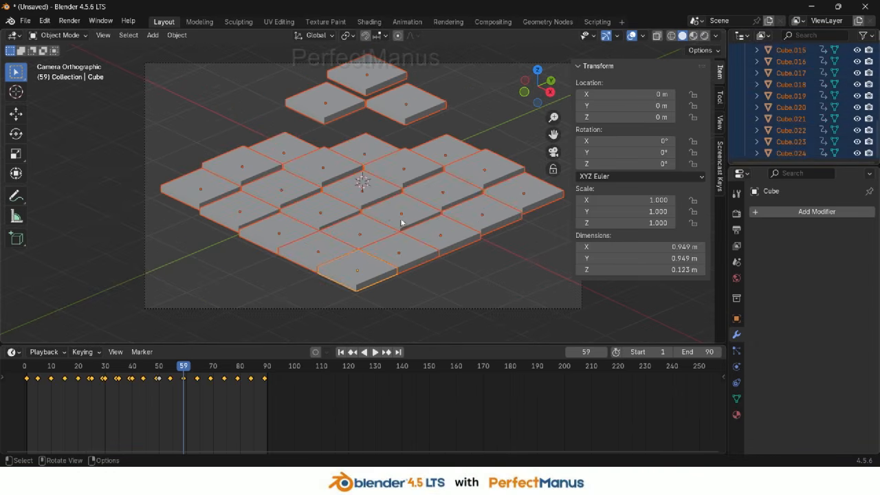
key(shift+d)
right_click(409, 219)
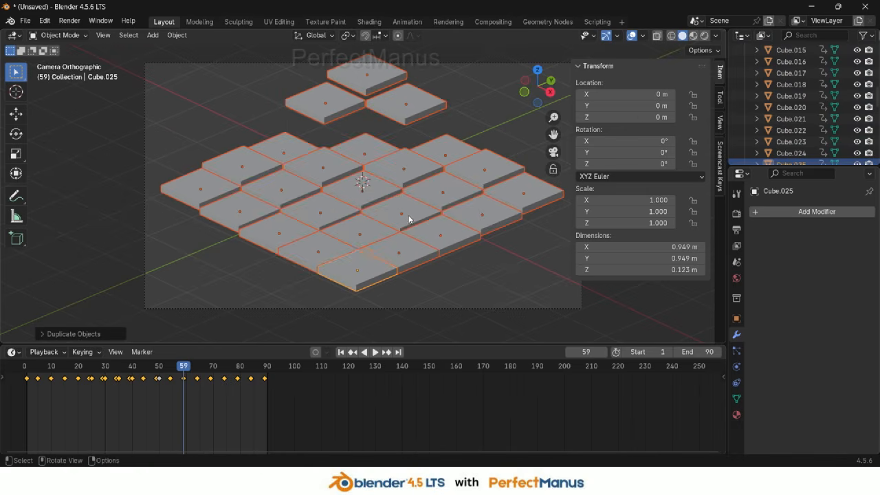
Move the duplicated tiles into a new collection named Tiles 2
key(m)
click(409, 217)
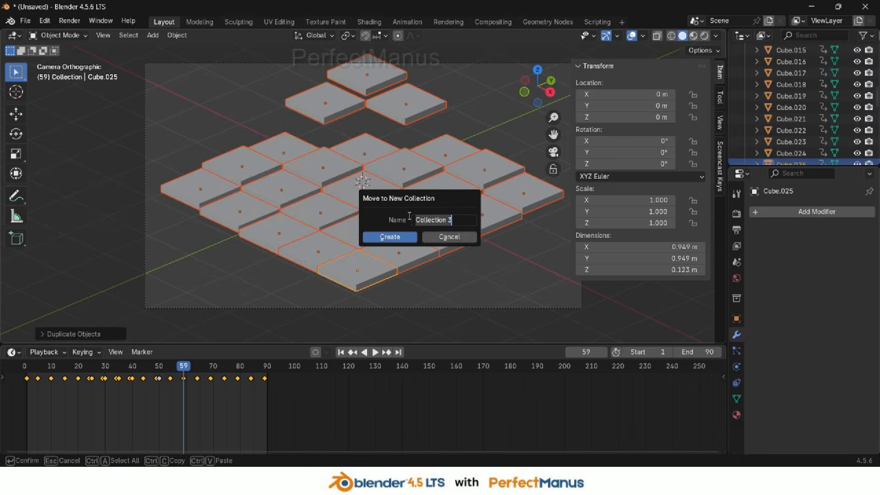
text(Tiles 2)
key(Return)
click(387, 237)
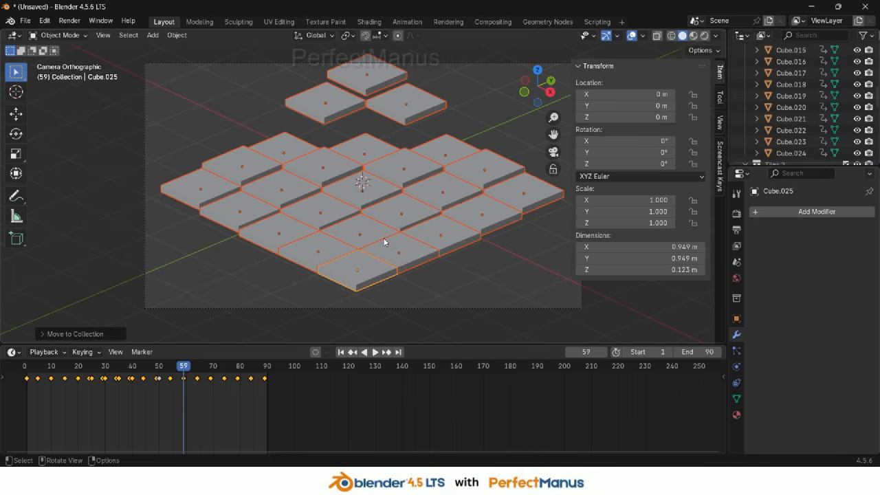
Select the centre tile of Tiles 2 and shift its keyframes 19 frames earlier
scroll(803, 122, up, 3)
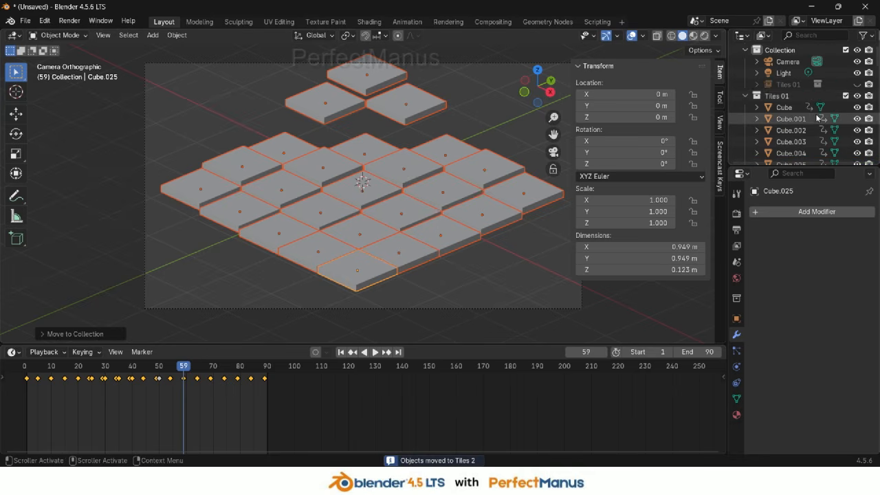
click(748, 96)
click(359, 284)
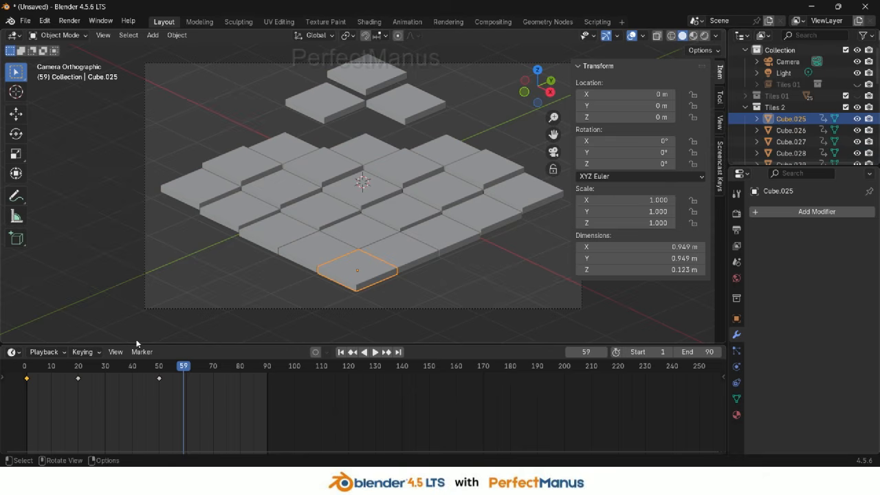
click(362, 193)
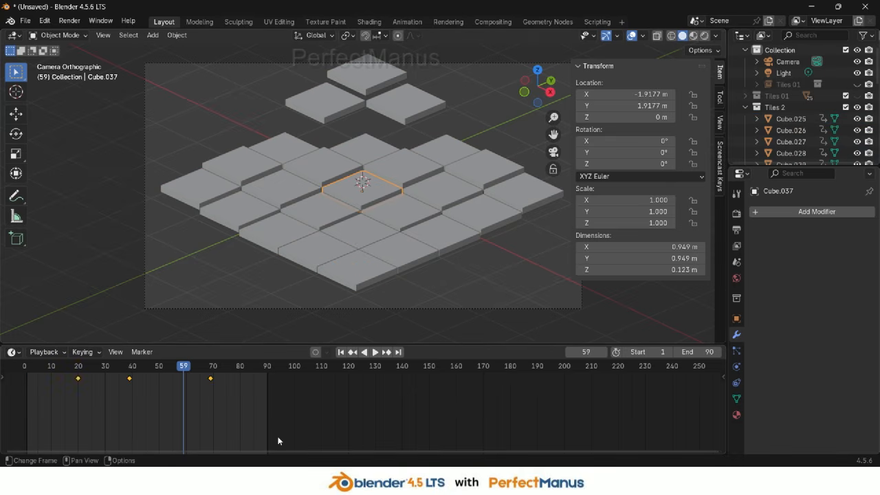
key(g)
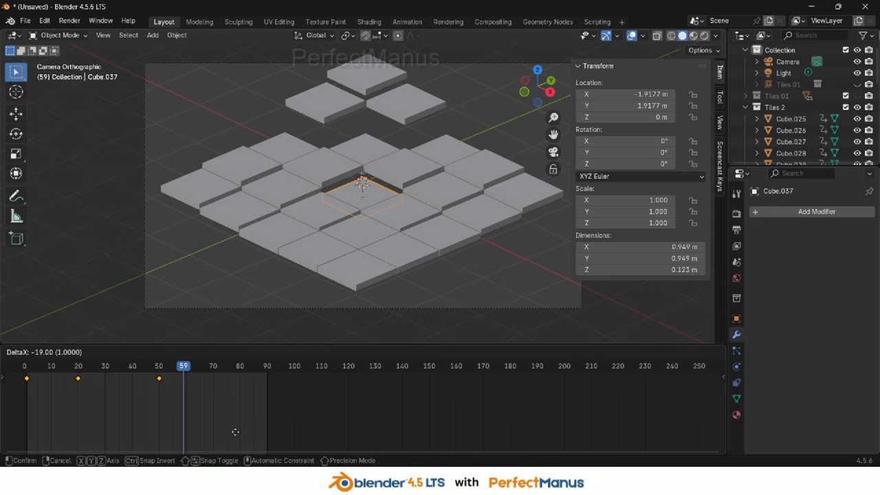
click(235, 436)
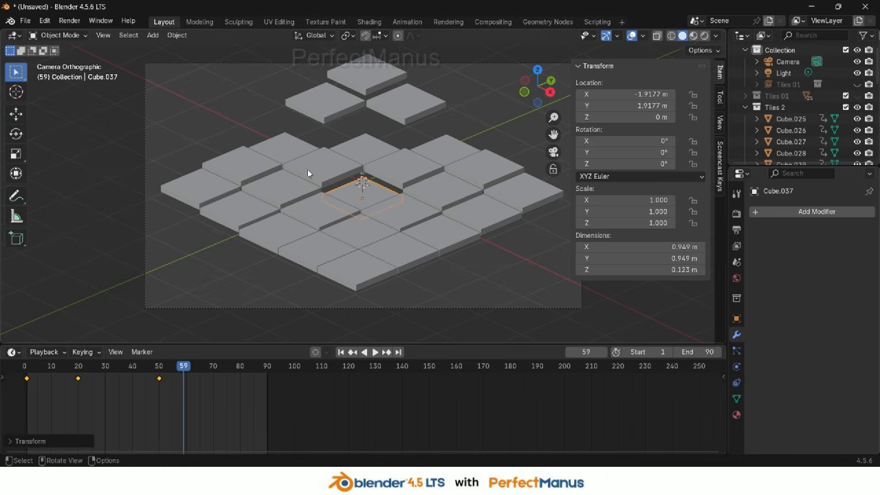
Select the four tiles surrounding the centre and shift their keyframes 5 frames earlier
click(296, 191)
shift+click(375, 147)
shift+click(449, 198)
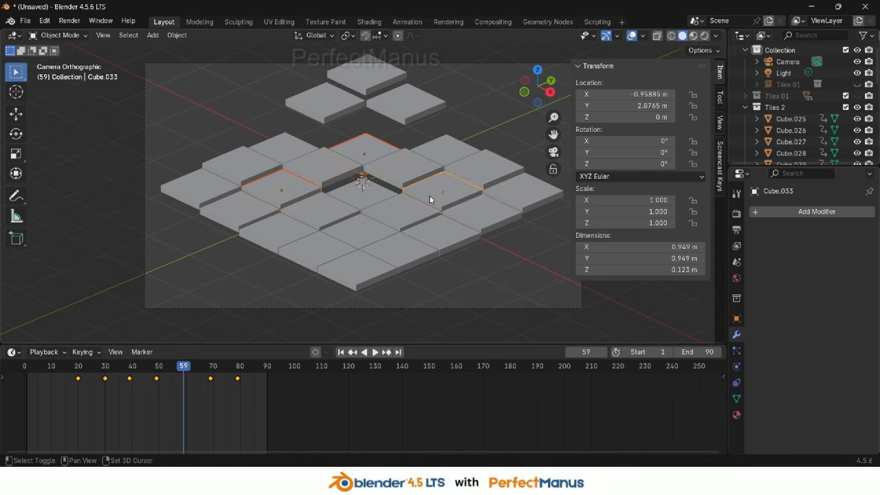
shift+click(350, 240)
key(g)
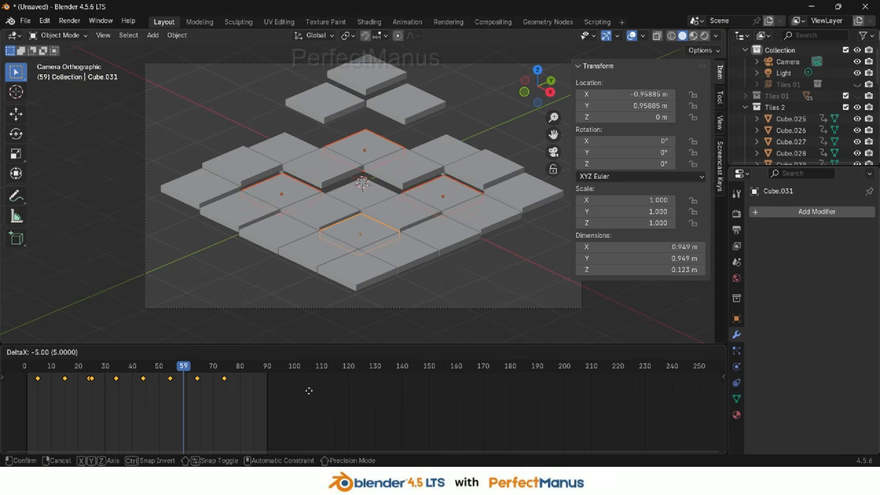
key(Escape)
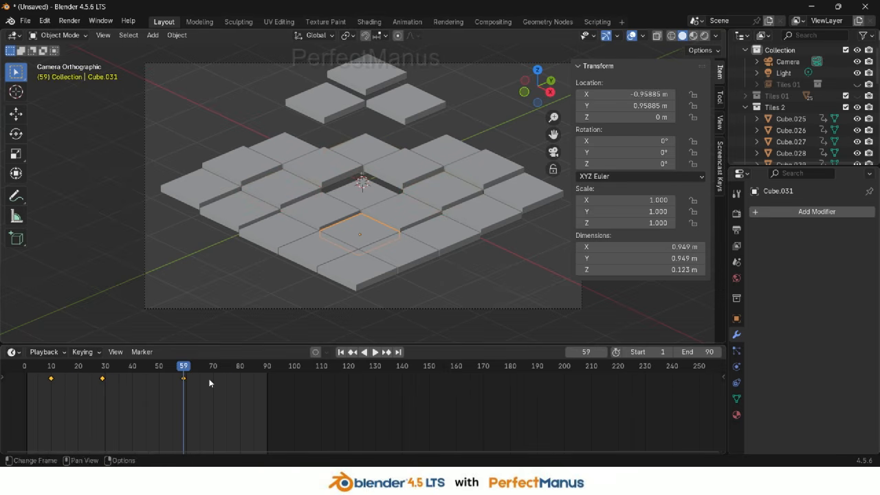
key(g)
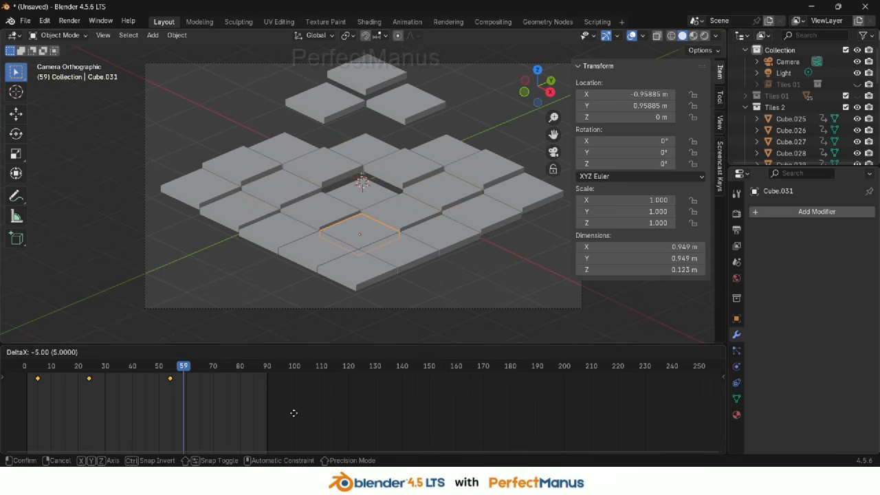
click(294, 413)
Shift the keyframes of the remaining three tiles diagonal to the centre so their animation starts at frame 5
click(464, 183)
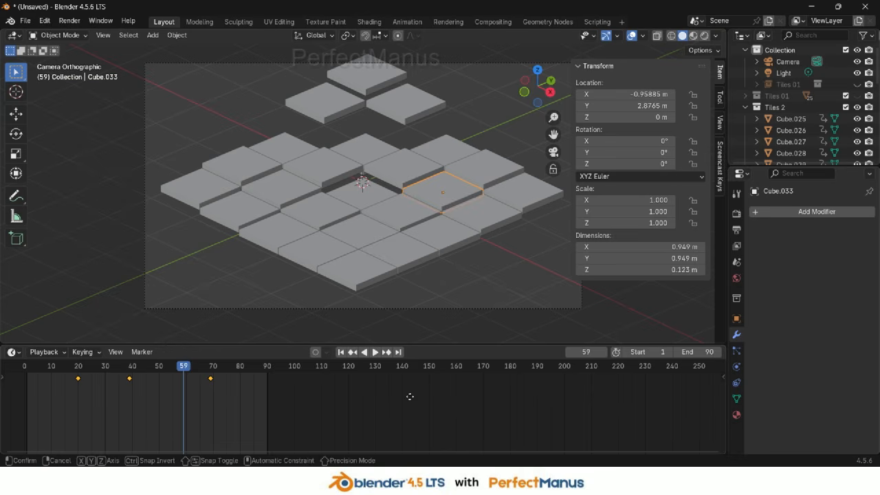
key(g)
click(371, 400)
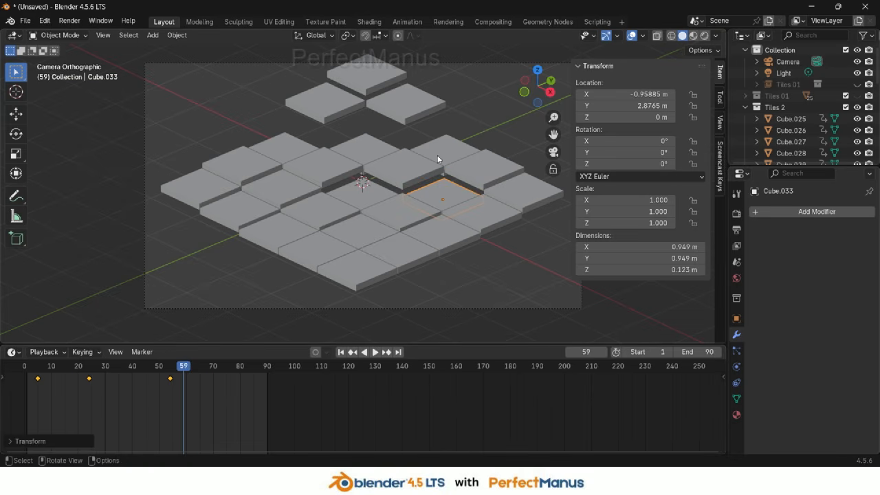
click(369, 157)
key(g)
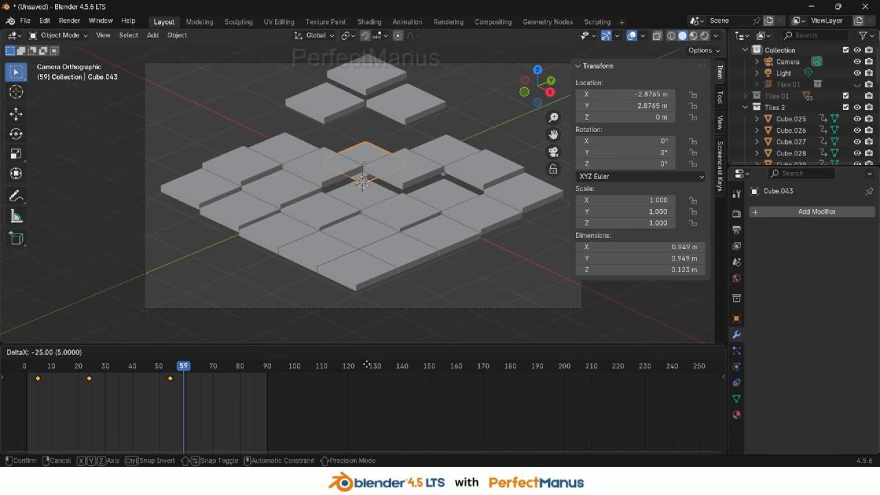
click(366, 364)
click(288, 188)
key(g)
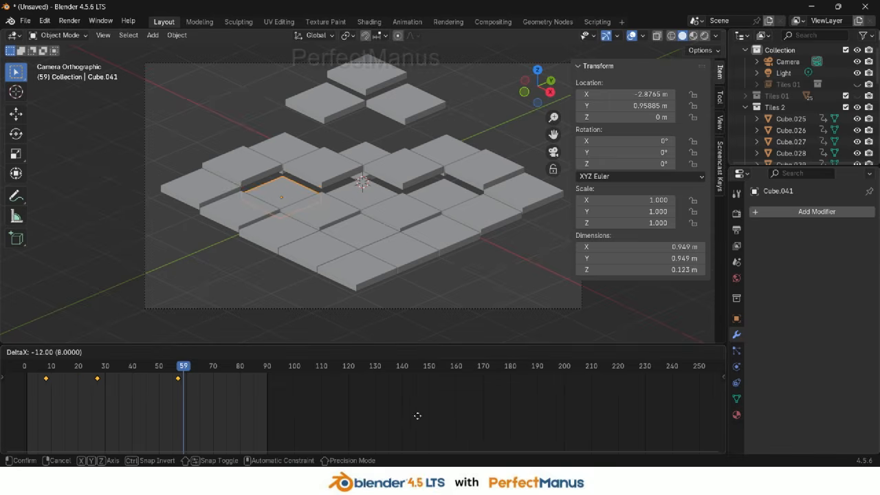
click(411, 416)
Shift the keyframes of two tiles directly adjacent to the centre so their animation starts at frame 10
click(318, 178)
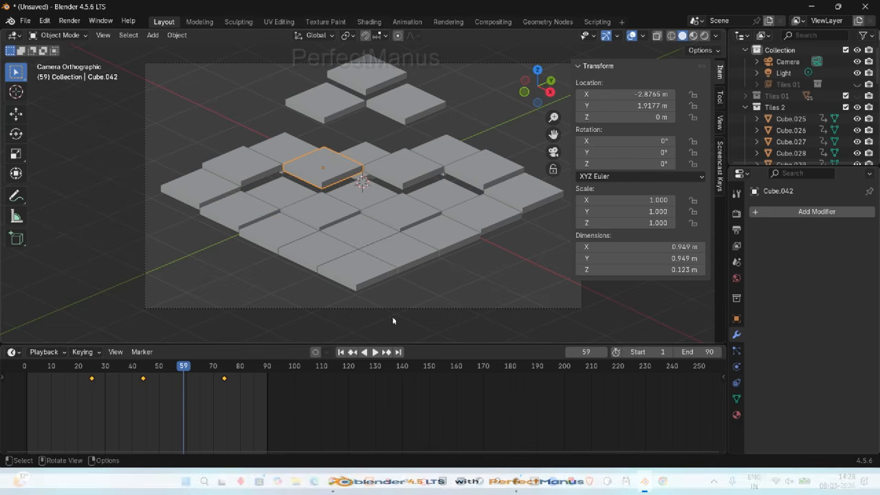
key(g)
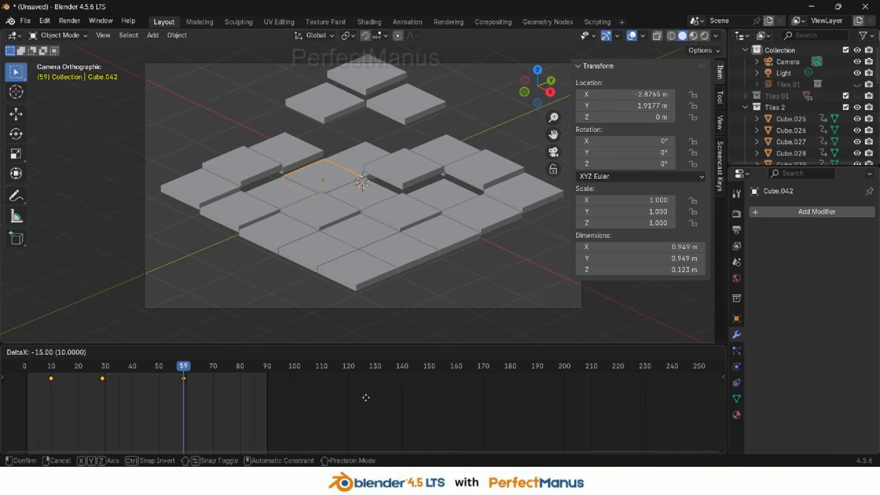
click(366, 397)
click(326, 219)
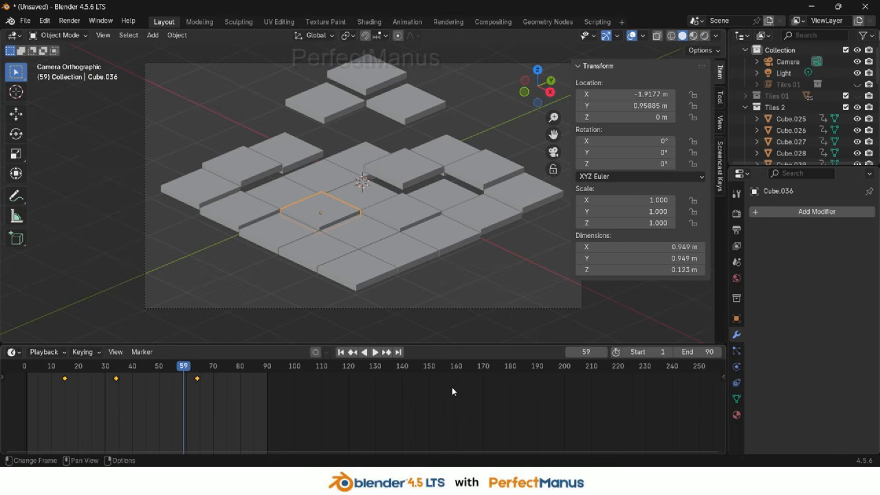
key(g)
click(438, 388)
Shift the keyframes of the other two tiles adjacent to the centre so they also start at frame 10
click(419, 230)
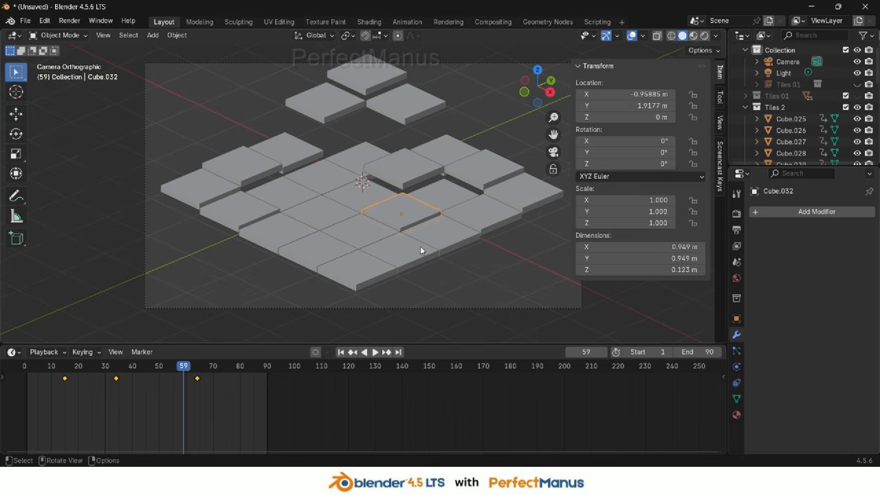
key(g)
click(423, 407)
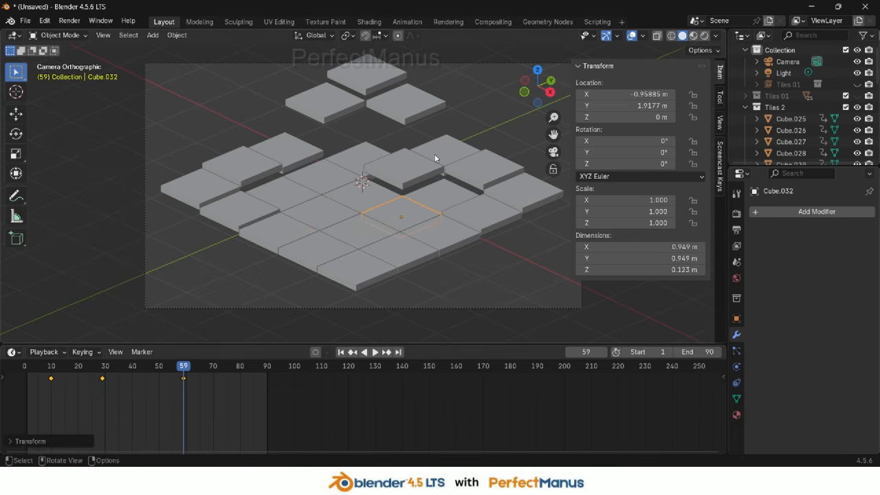
click(436, 157)
key(g)
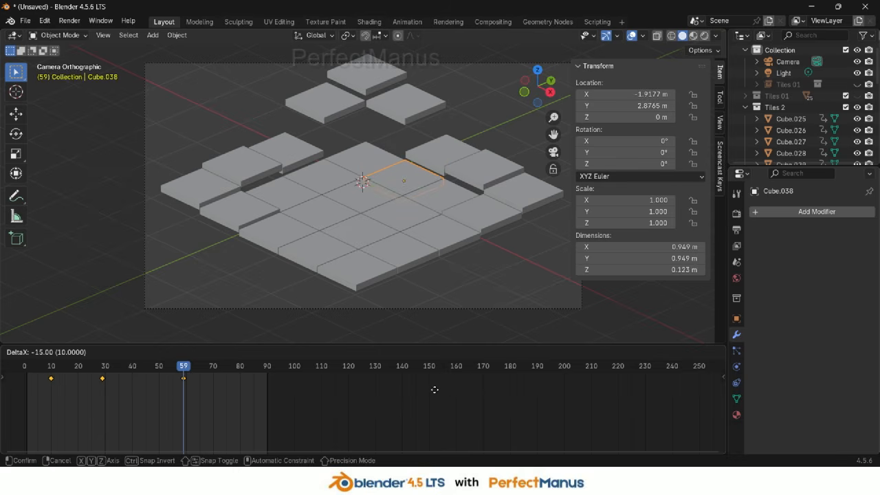
click(435, 390)
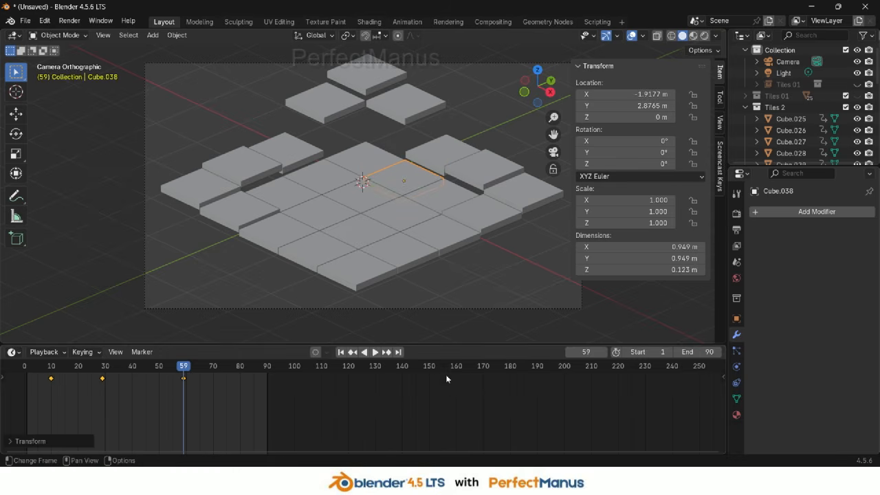
Shift the keyframes of an outer-ring tile 15 frames earlier so it starts at frame 10
click(484, 168)
key(g)
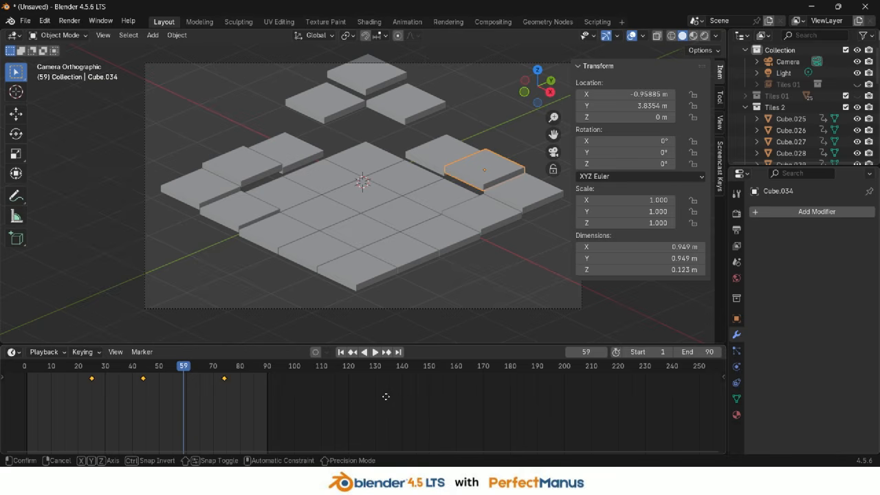
click(346, 394)
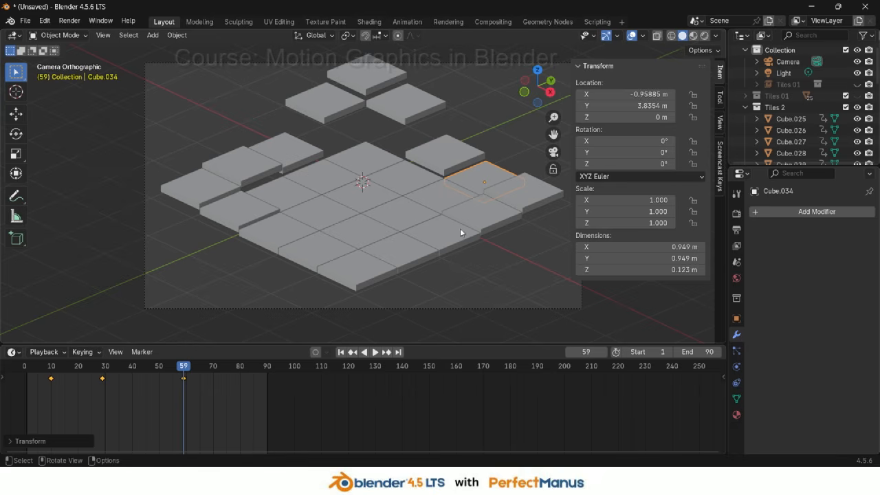
Play back and scrub the timeline to preview the rippling tile animation
click(479, 214)
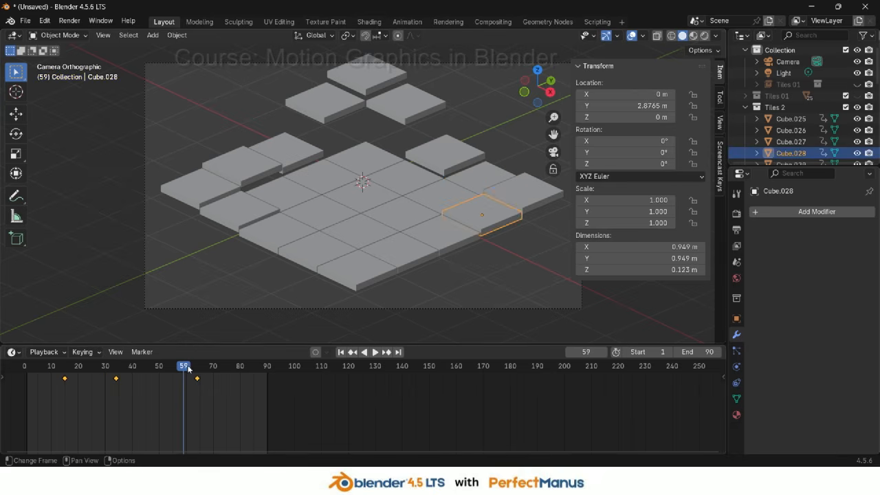
drag(187, 370, 38, 381)
key(space)
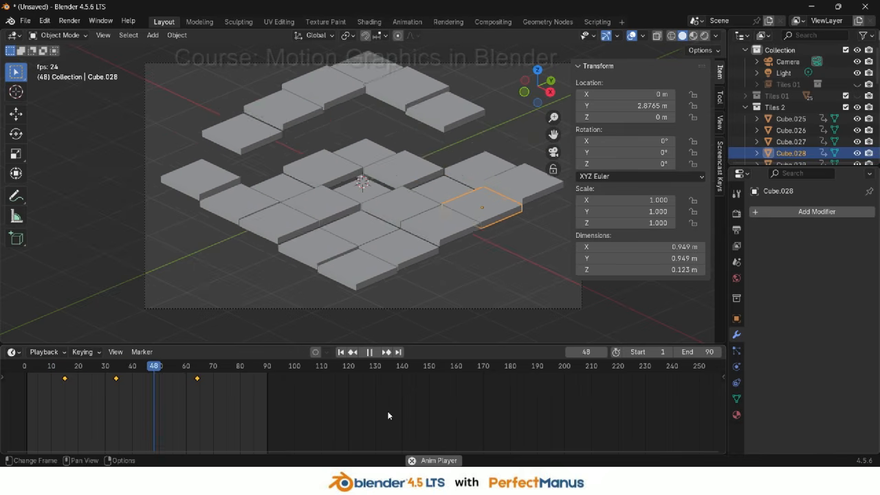
key(space)
click(45, 368)
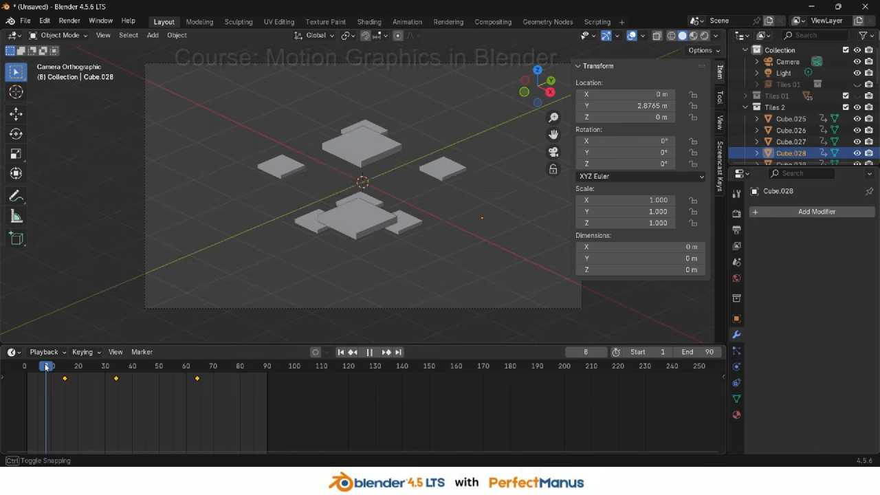
mouse_move(45, 367)
mouse_down()
mouse_move(25, 369)
mouse_move(58, 373)
mouse_up()
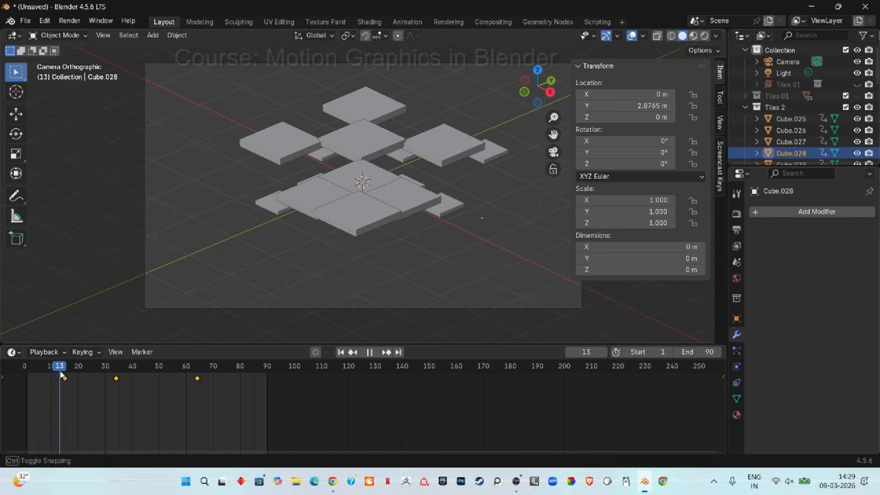
key(space)
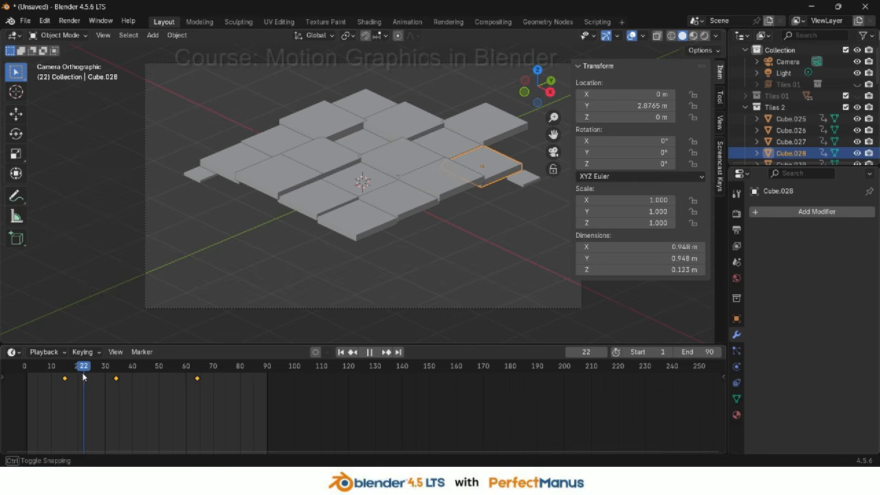
Select several inner tiles to inspect their keyframe timing and scrub to frame 43
click(395, 163)
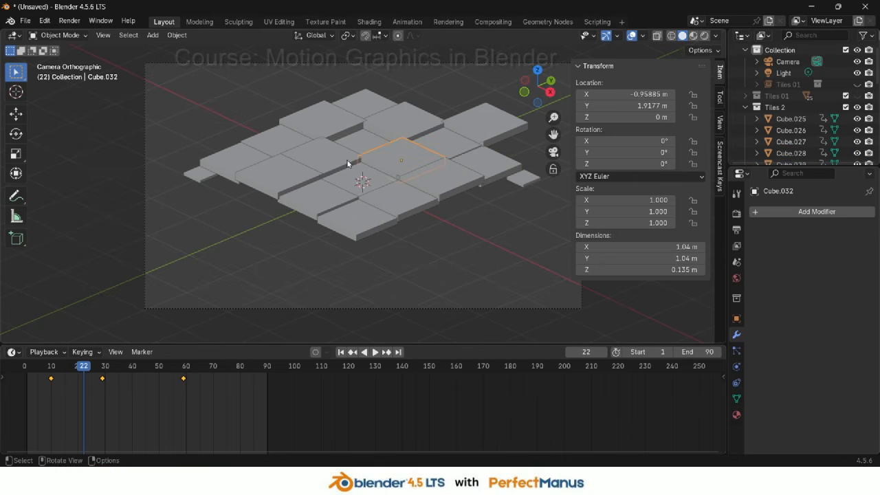
click(276, 145)
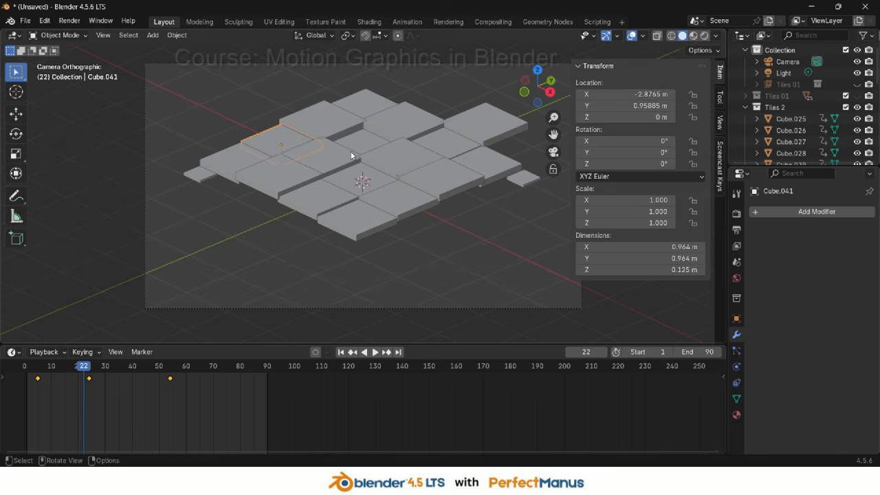
click(334, 157)
click(415, 143)
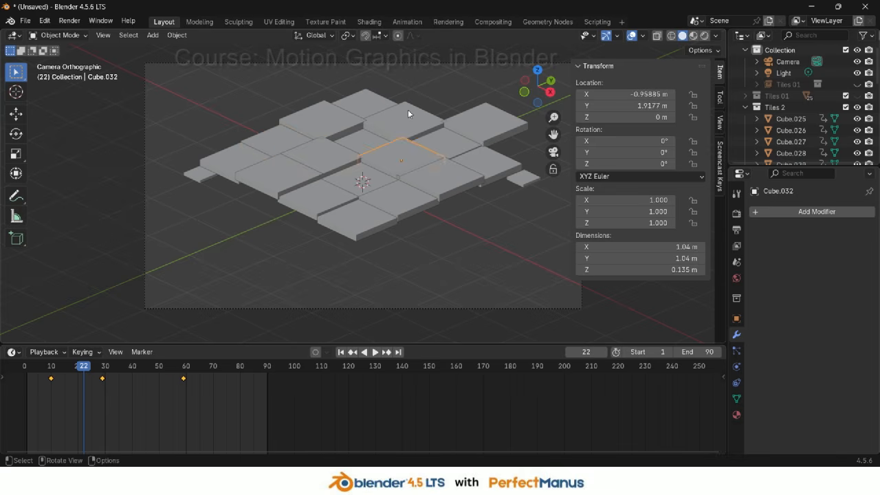
click(407, 109)
click(318, 129)
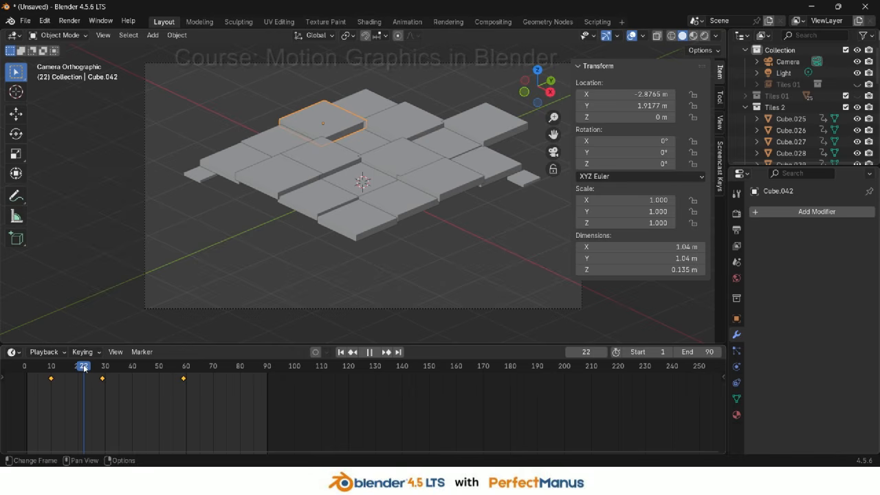
drag(84, 369, 141, 369)
Shift the keyframes of three outer-ring tiles on the left side so their animation starts at frame 15
click(338, 78)
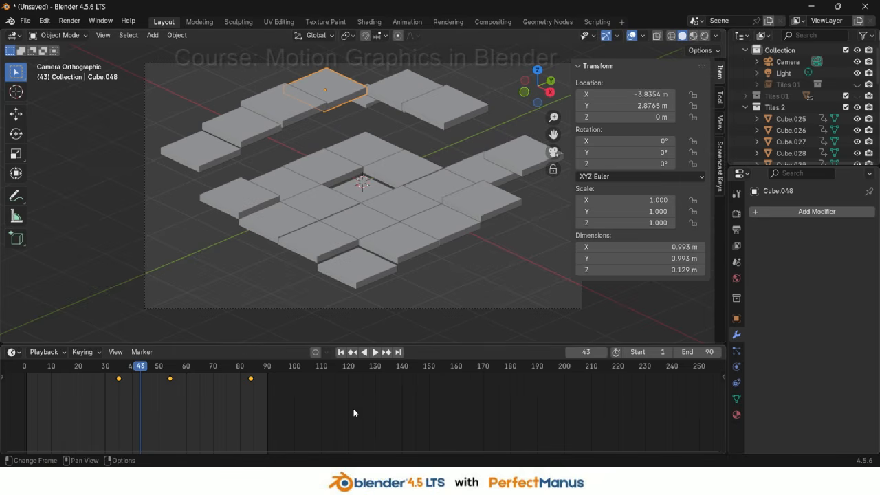
key(g)
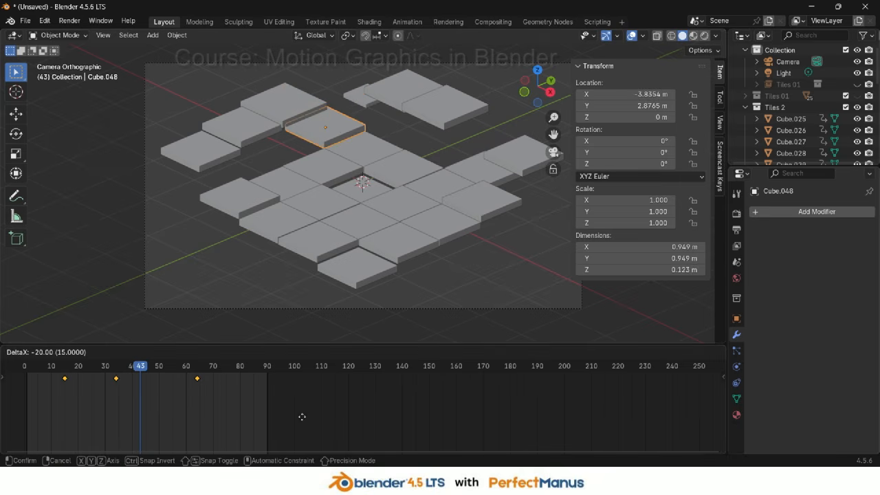
click(301, 418)
click(251, 127)
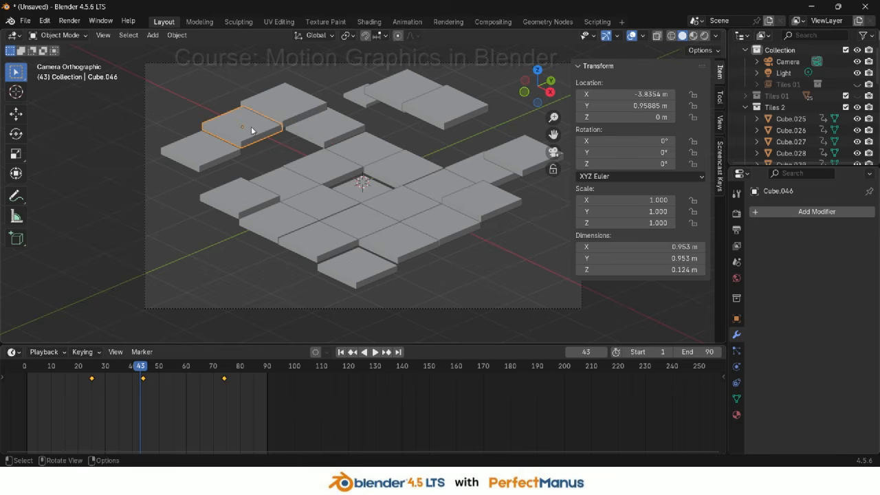
key(g)
click(379, 399)
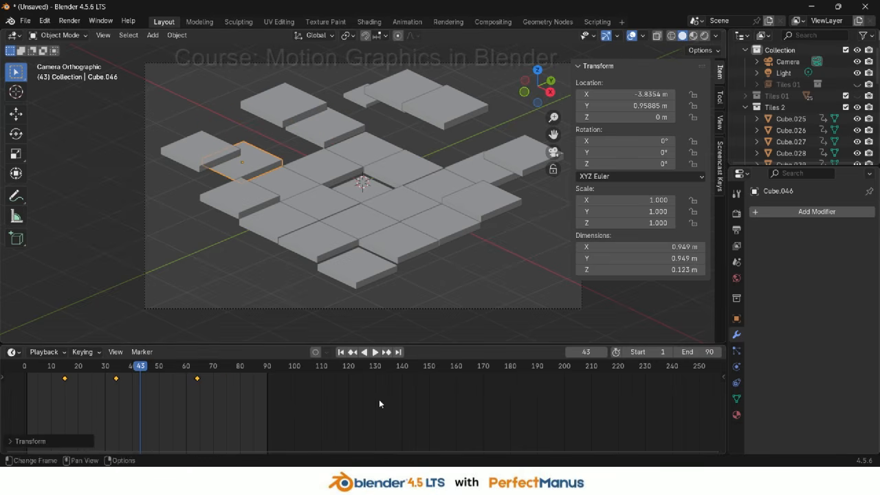
click(249, 193)
key(g)
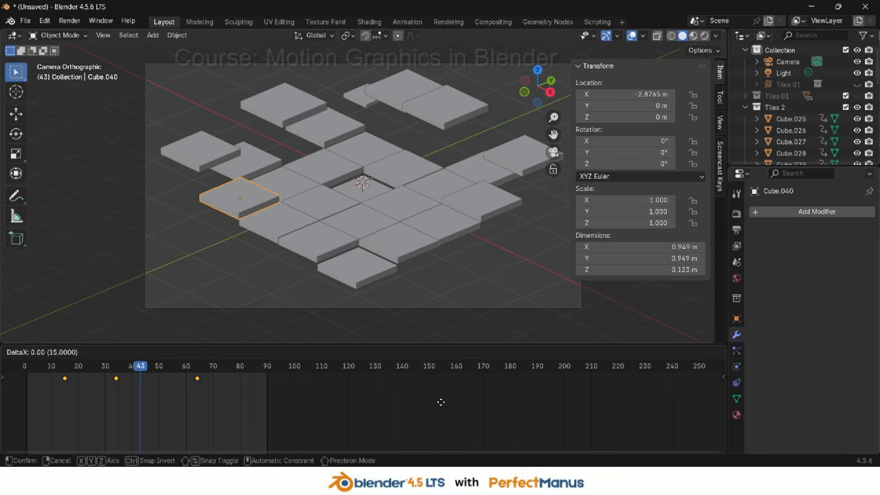
click(444, 392)
Shift the keyframes of two outer-ring tiles on the front side so they start at frame 15
click(309, 240)
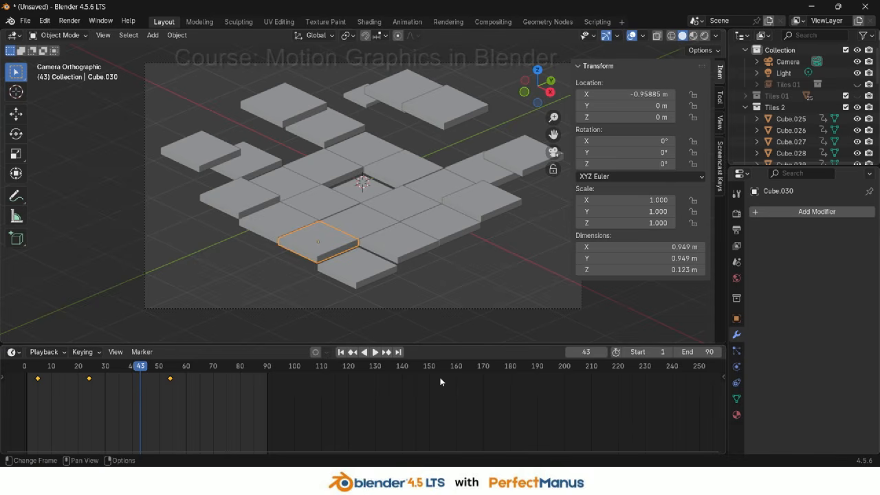
key(g)
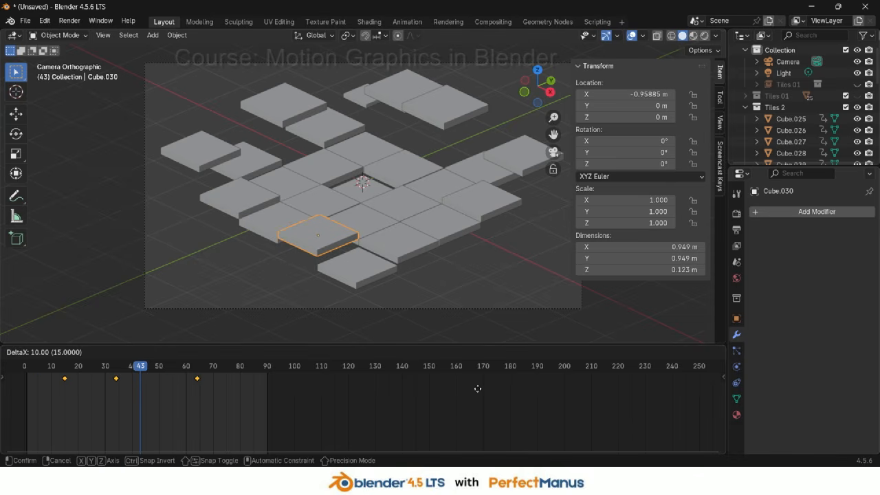
click(477, 392)
click(403, 249)
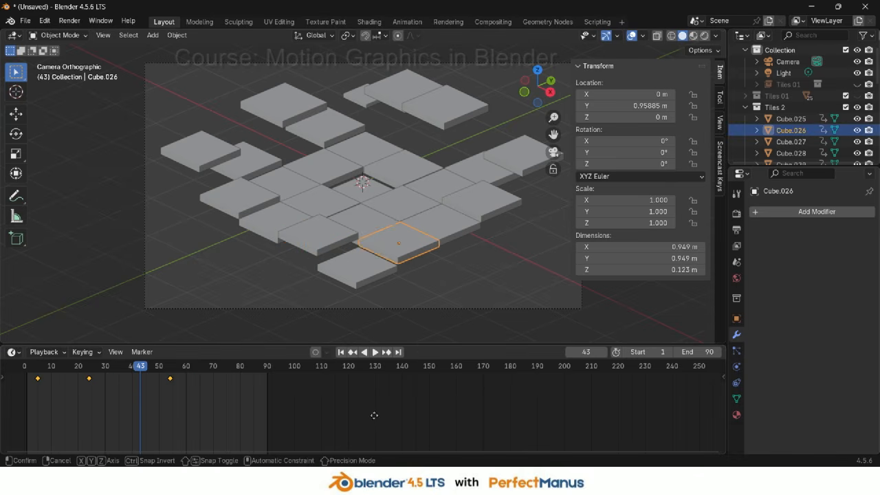
key(g)
click(400, 415)
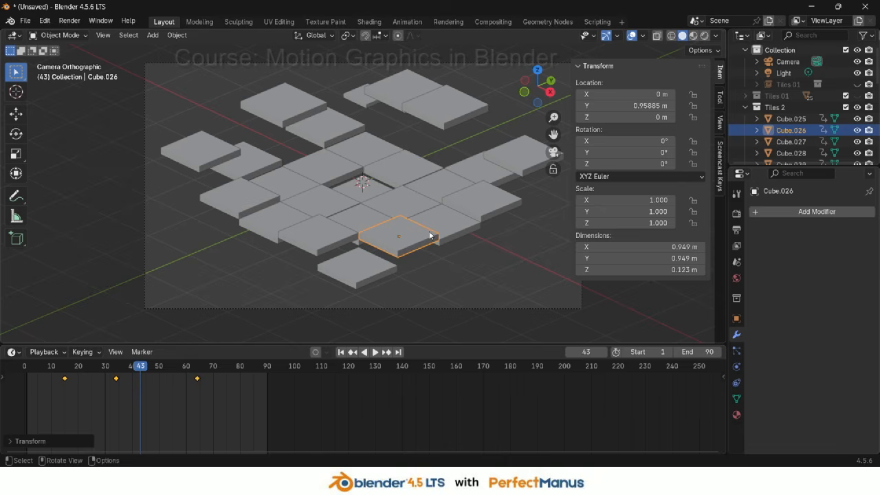
Move the keyframes of the outer tile beyond the adjacent tile 5 frames later so it starts at frame 15
click(475, 203)
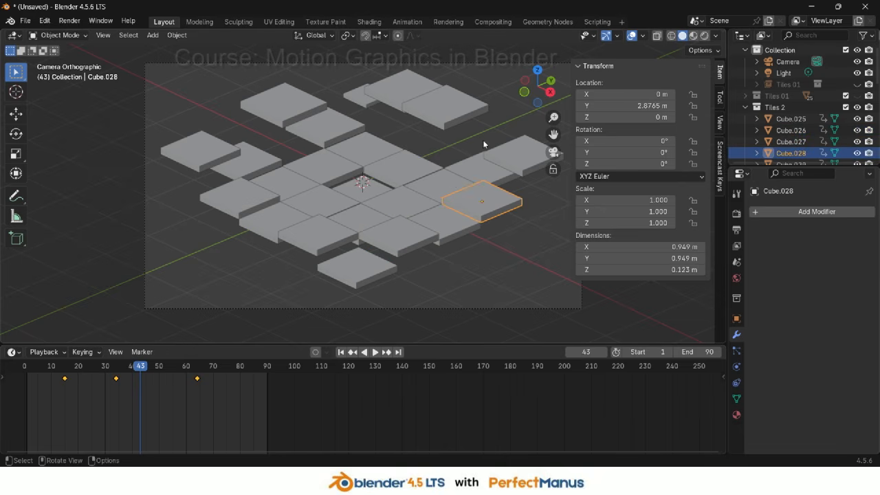
key(space)
key(space)
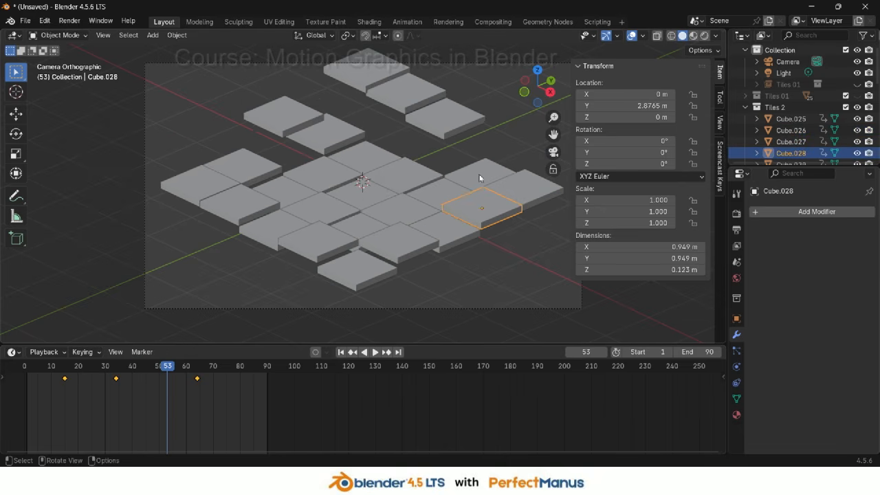
click(480, 176)
key(g)
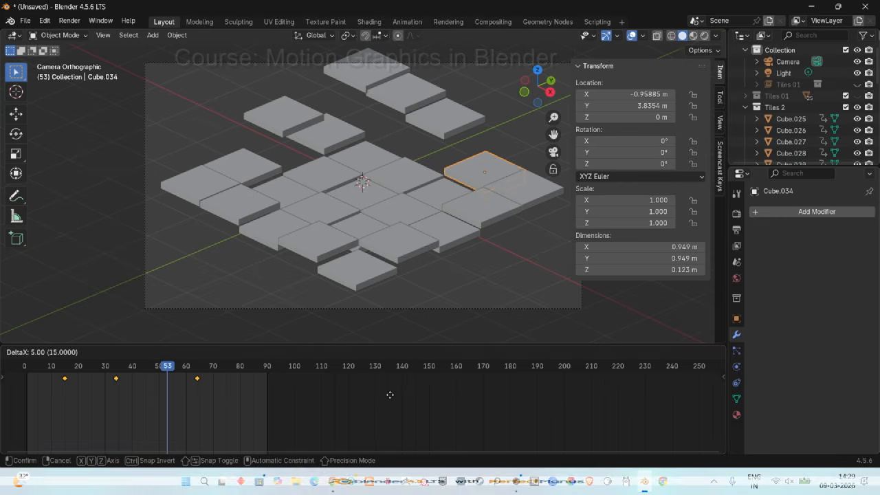
click(389, 394)
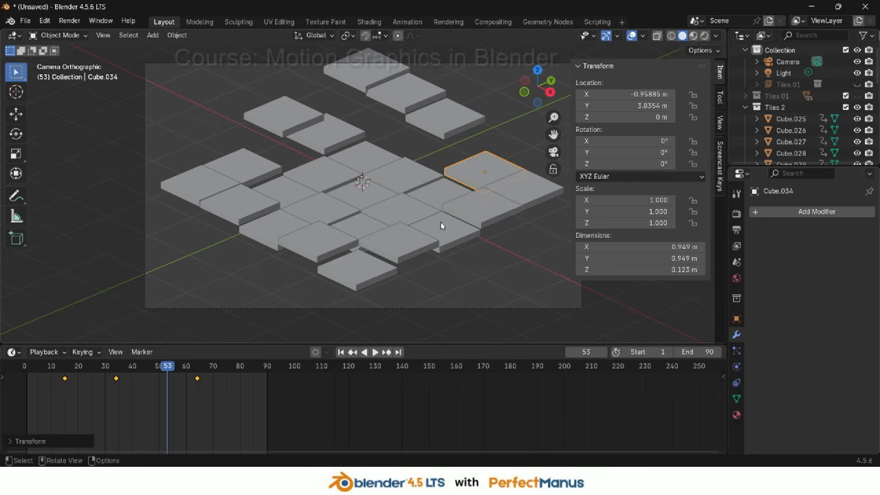
Shift the keyframes of the back outer tile 20 frames earlier so its animation starts at frame 15
click(399, 98)
key(g)
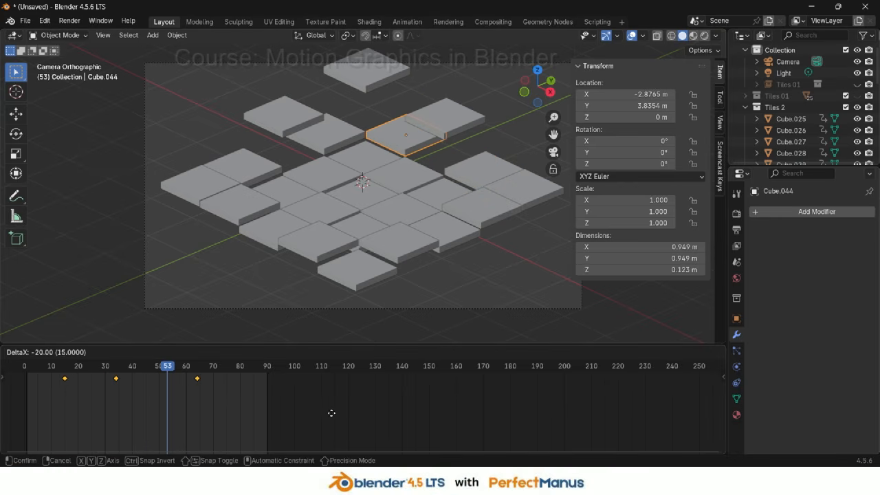
click(331, 412)
Play back and scrub through the animation to review the ripple timing of the tiles
key(space)
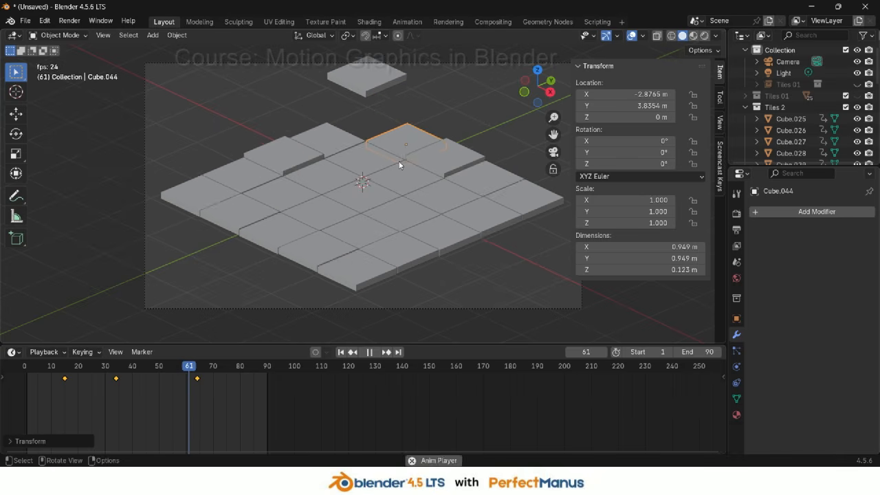
key(space)
click(330, 139)
key(space)
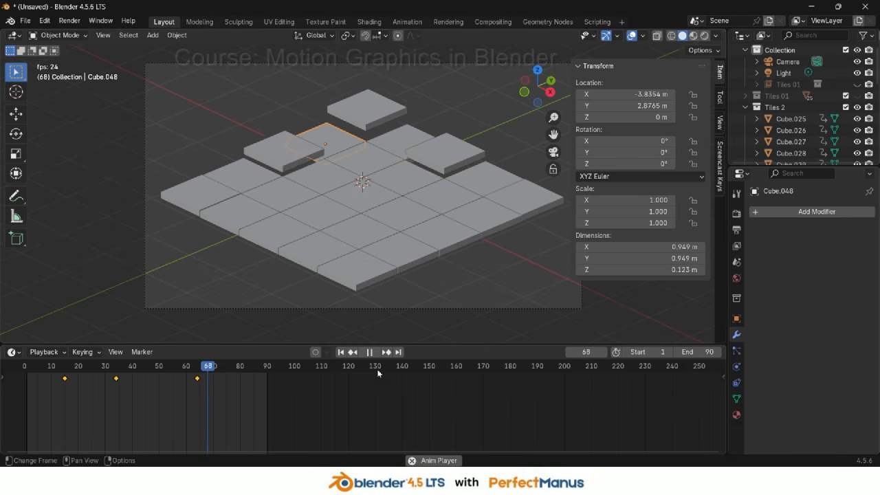
key(space)
drag(257, 370, 25, 382)
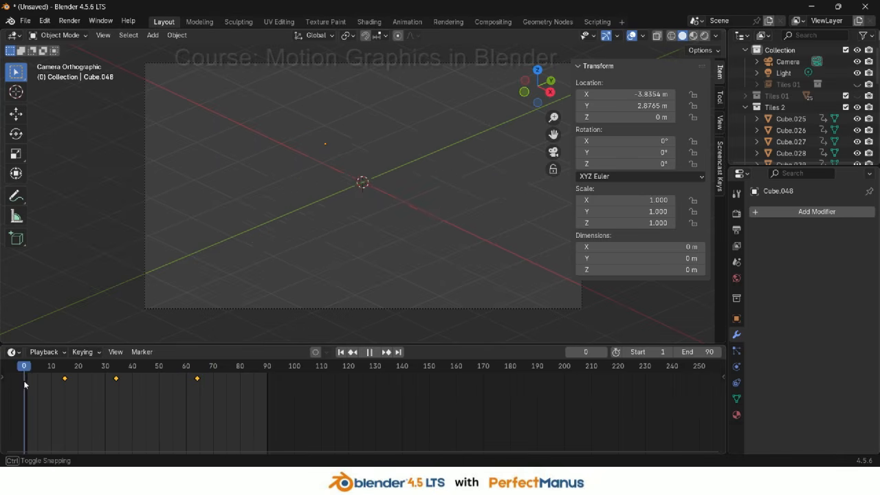
key(space)
key(space)
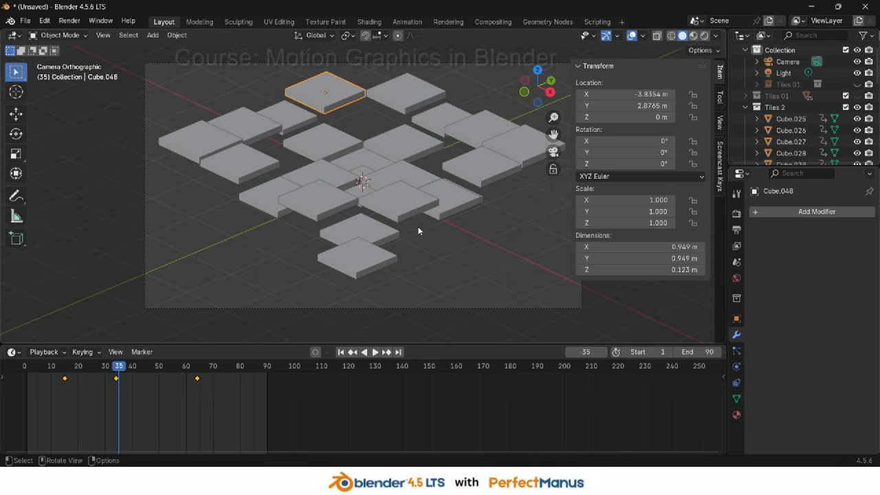
key(space)
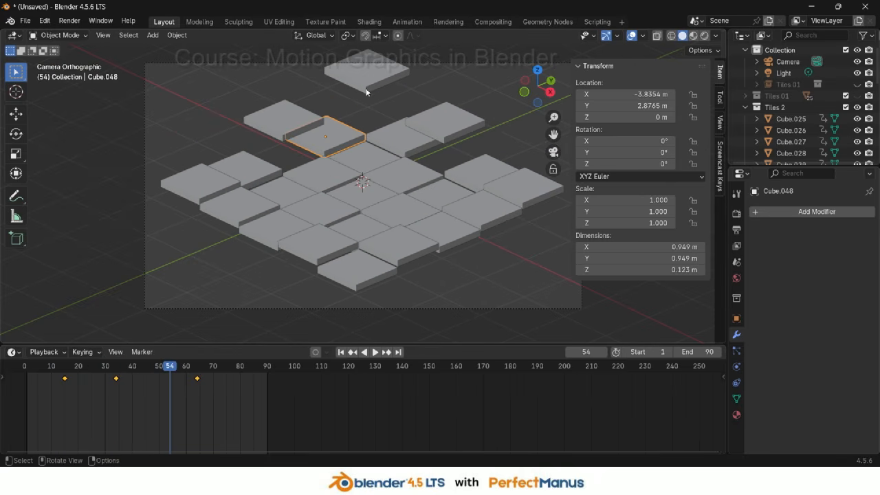
Shift the keyframes of the farthest back corner tile 20 frames earlier so it starts at frame 20
click(366, 89)
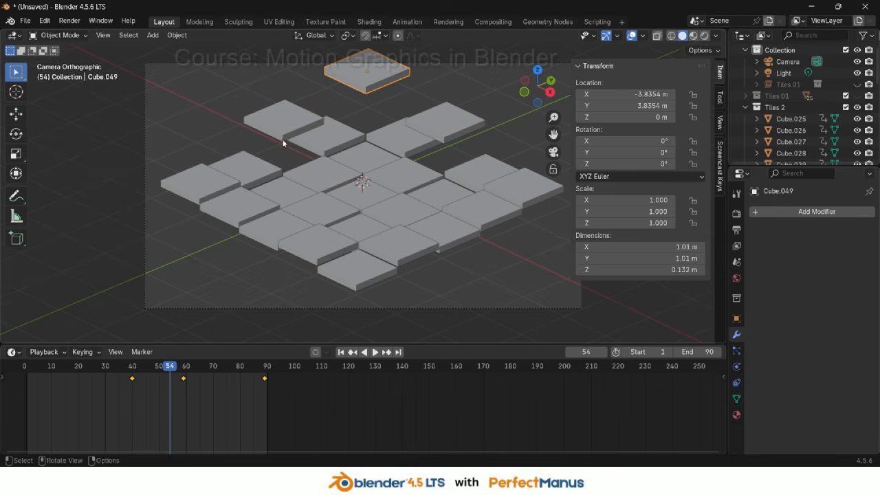
key(g)
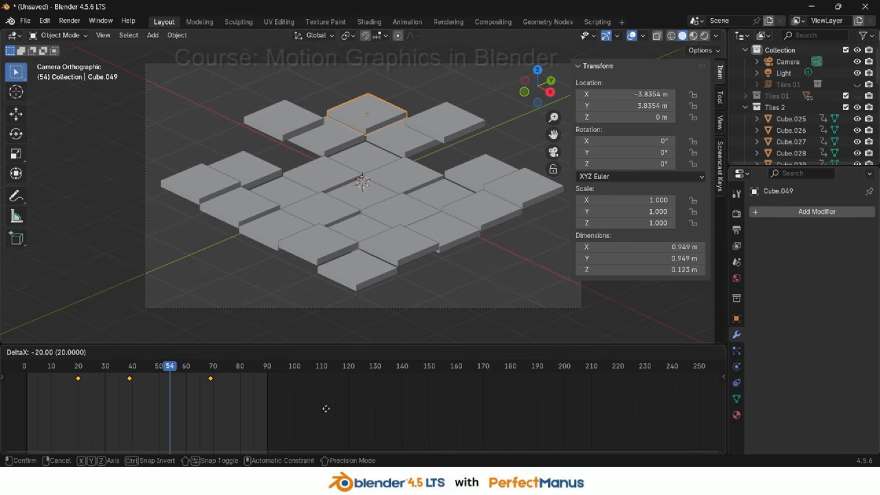
click(327, 397)
Shift the keyframes of the back-left outer tile earlier so it starts at frame 20
click(285, 125)
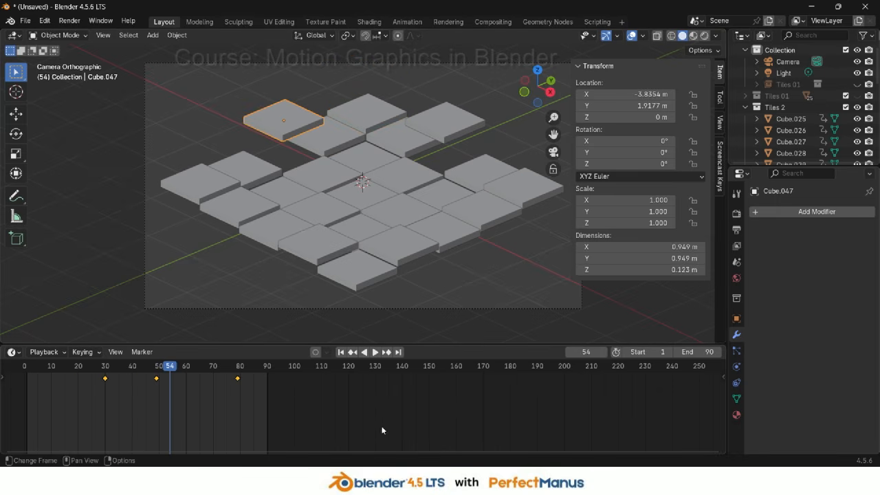
key(g)
click(354, 424)
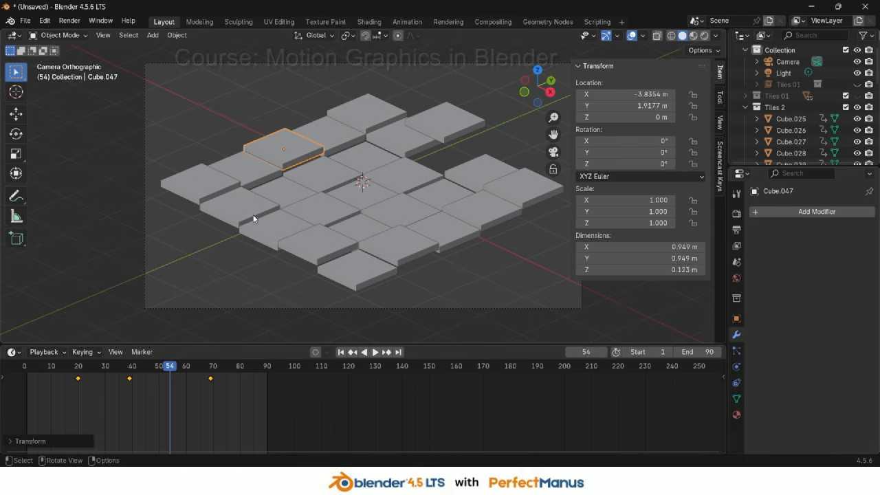
Move the keyframes of the left corner tile so its animation starts at frame 20
click(204, 192)
key(g)
click(416, 418)
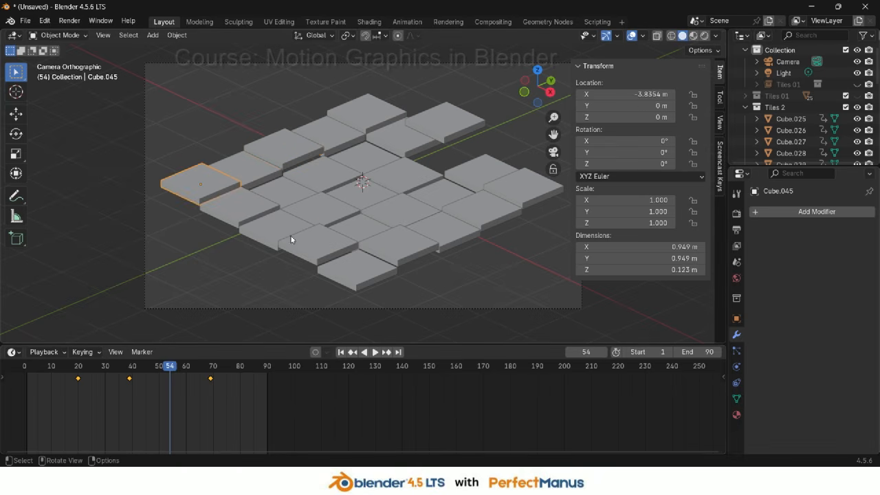
Shift the keyframes of the front-left outer tile later so it starts at about frame 20
click(283, 232)
key(g)
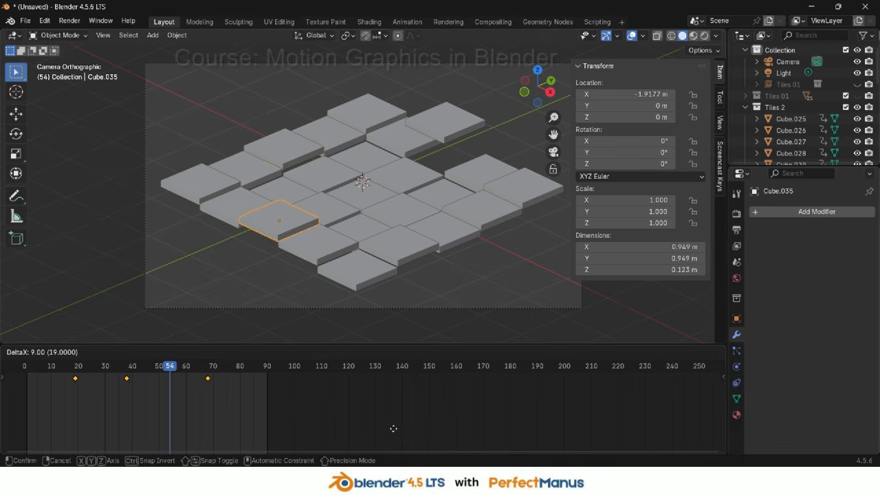
click(394, 430)
Move the keyframes of the front corner tile so its animation starts at frame 20
click(355, 270)
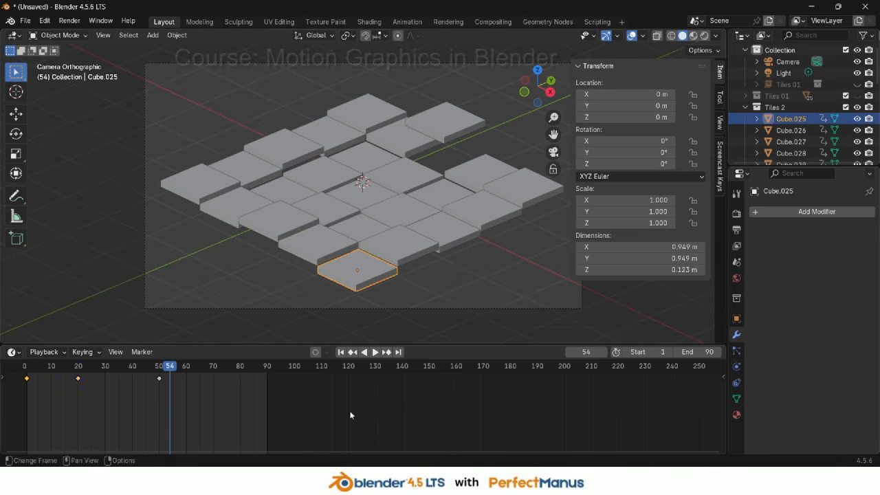
key(g)
click(350, 411)
key(g)
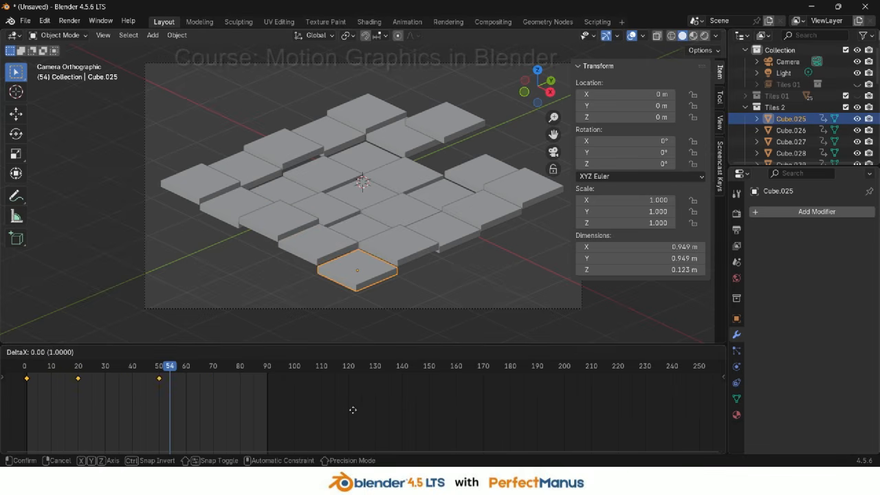
click(400, 412)
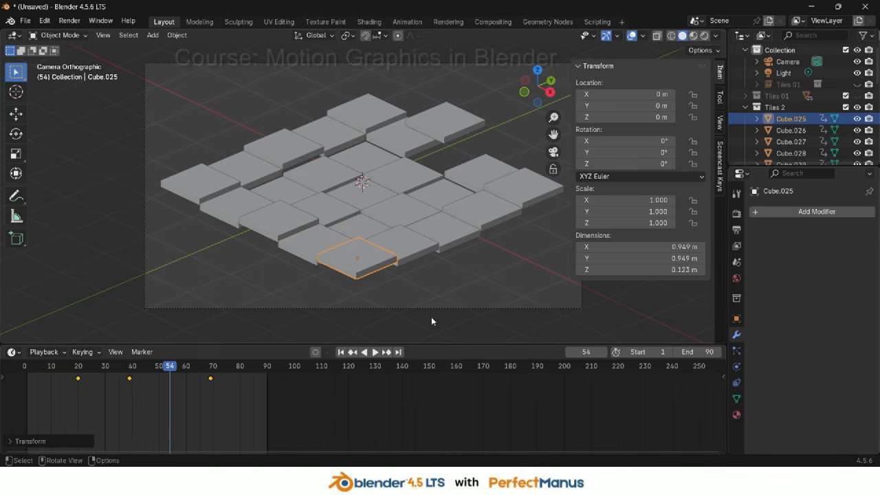
Move the keyframes of the front-right outer tile so it starts at frame 20
click(448, 237)
key(g)
click(387, 414)
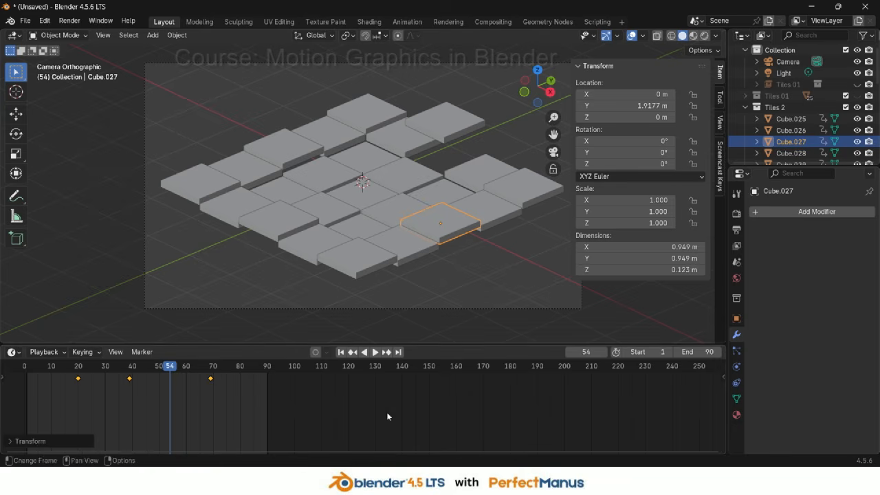
Shift the keyframes of the back-right outer tile 5 frames earlier to match the outer ring
click(510, 188)
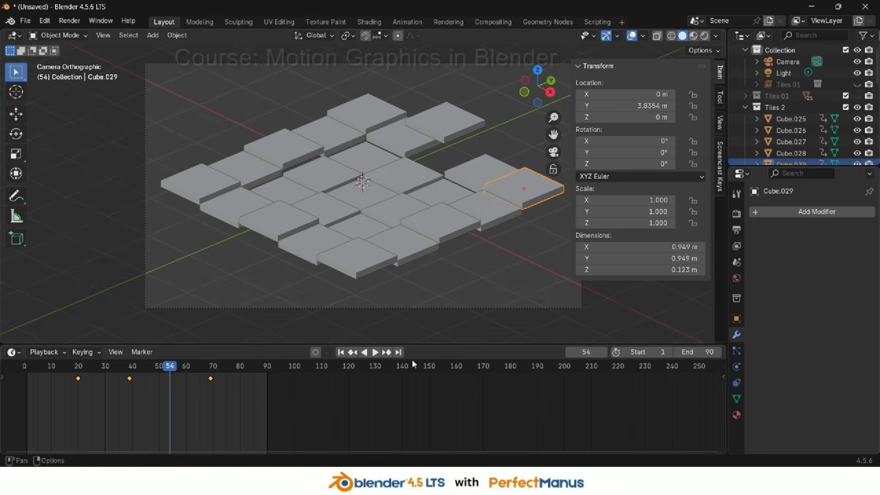
click(449, 137)
key(g)
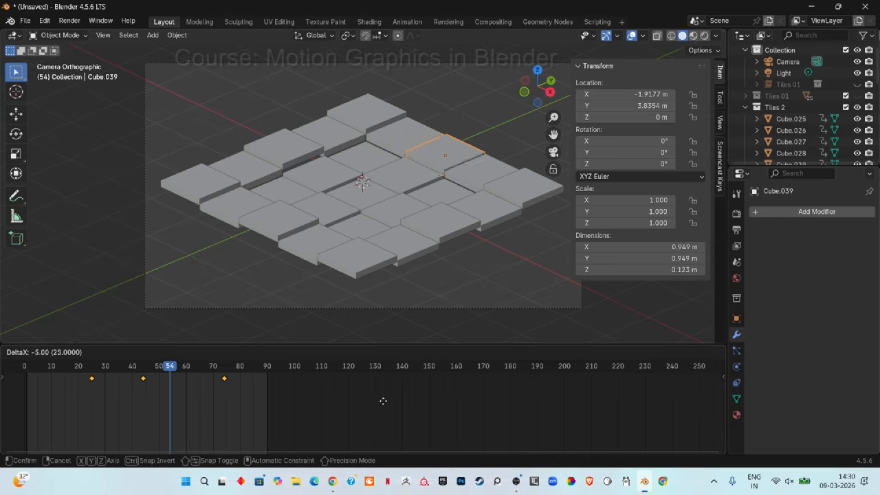
click(373, 403)
Play the animation to check the rings, then set the current frame to 70
click(380, 113)
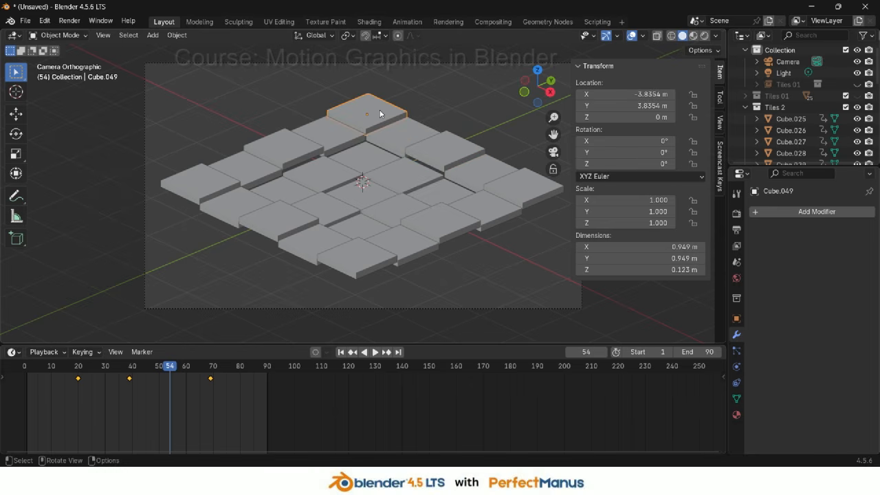
key(space)
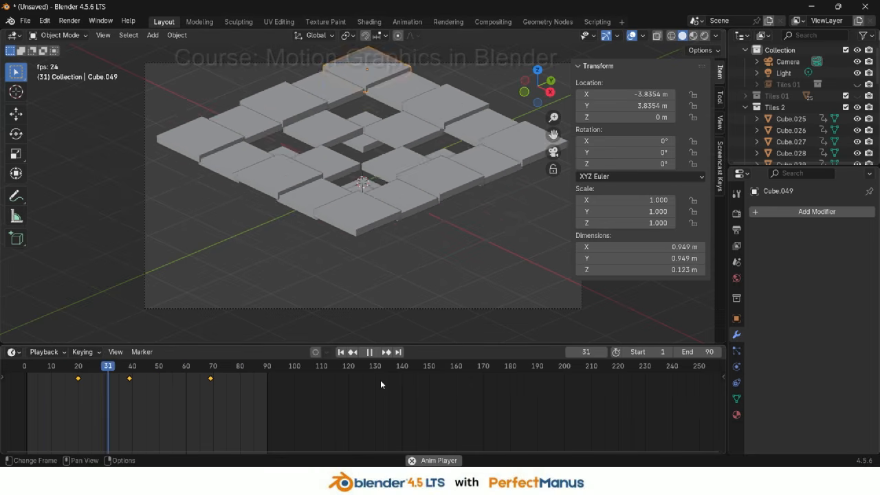
key(space)
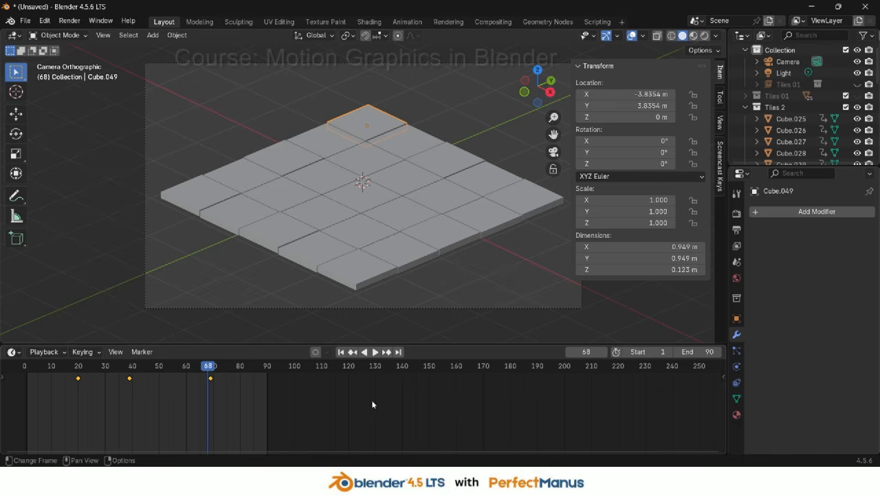
click(208, 366)
drag(208, 365, 213, 366)
click(708, 352)
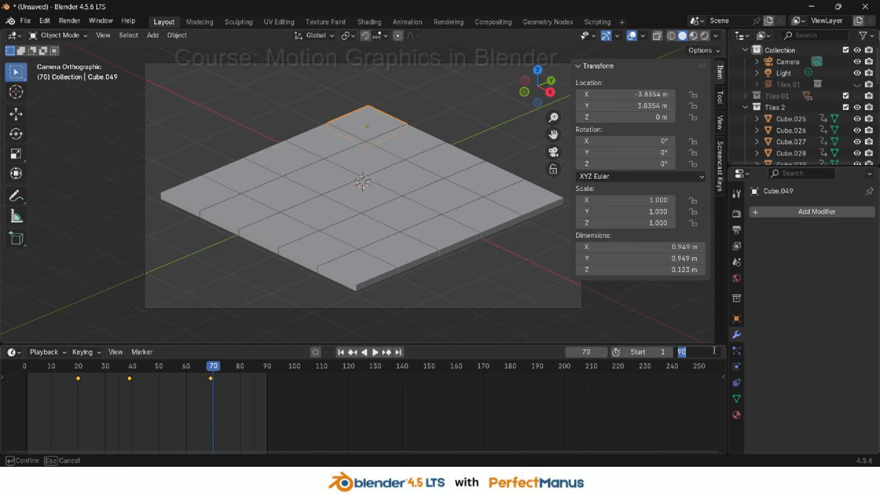
key(Return)
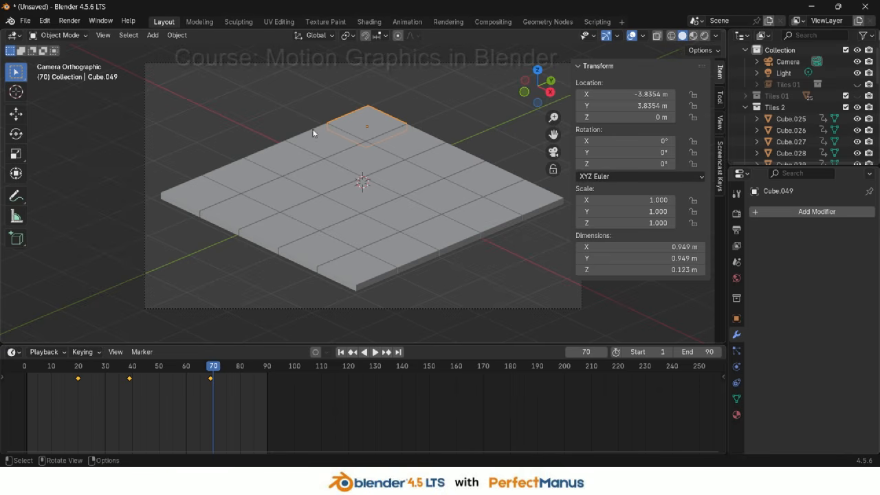
Add a collection instance of the Tiles 2 collection to the scene
scroll(277, 145, down, 2)
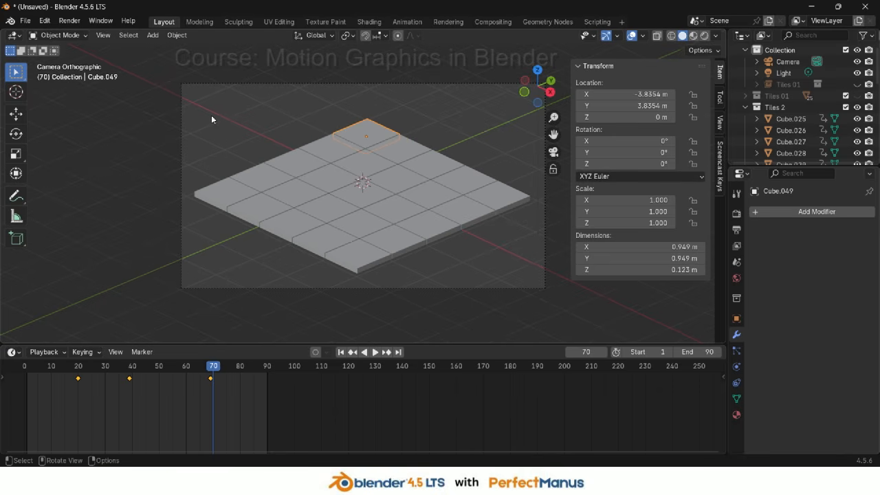
key(shift+a)
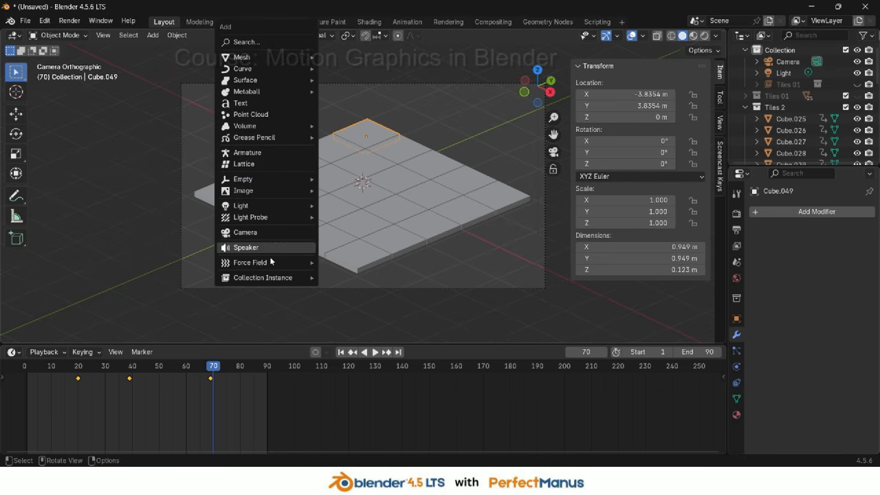
mouse_move(302, 277)
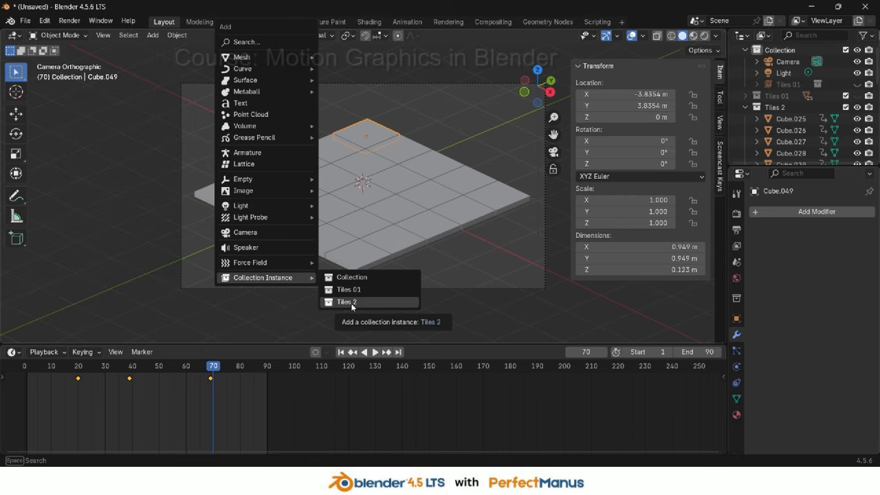
click(353, 302)
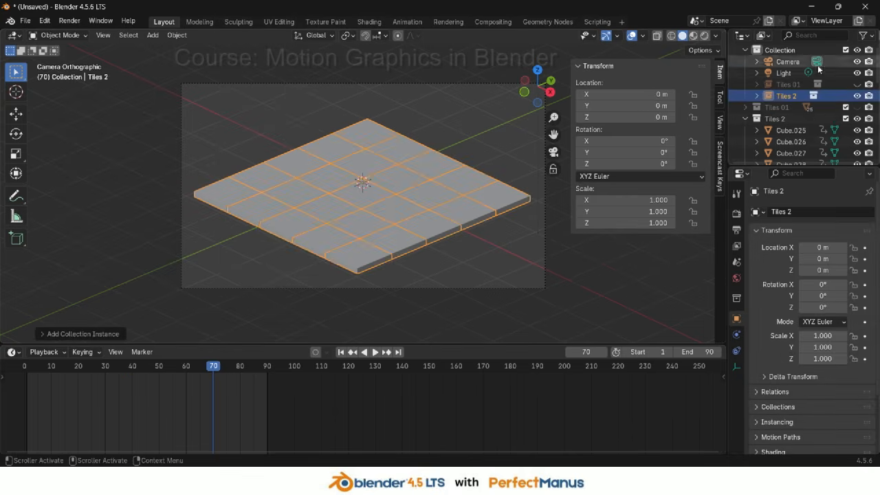
Hide the Tiles 2 collection and make the Tiles 01 instance visible
click(855, 119)
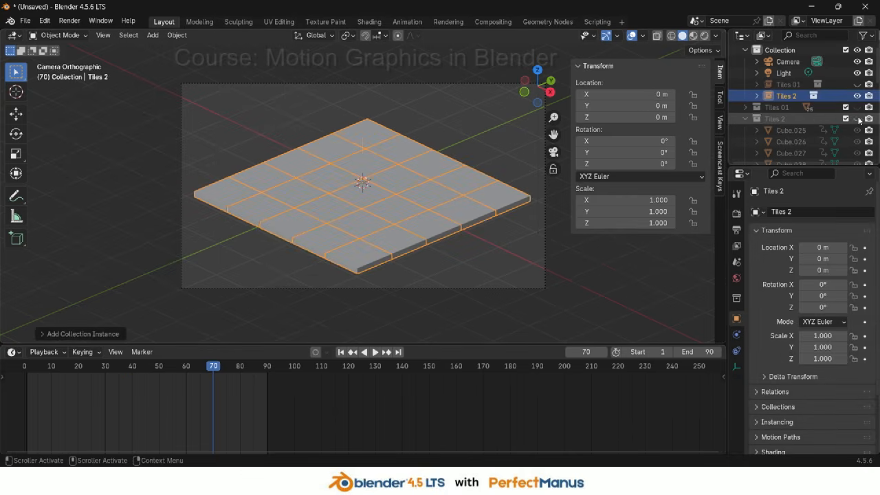
click(748, 119)
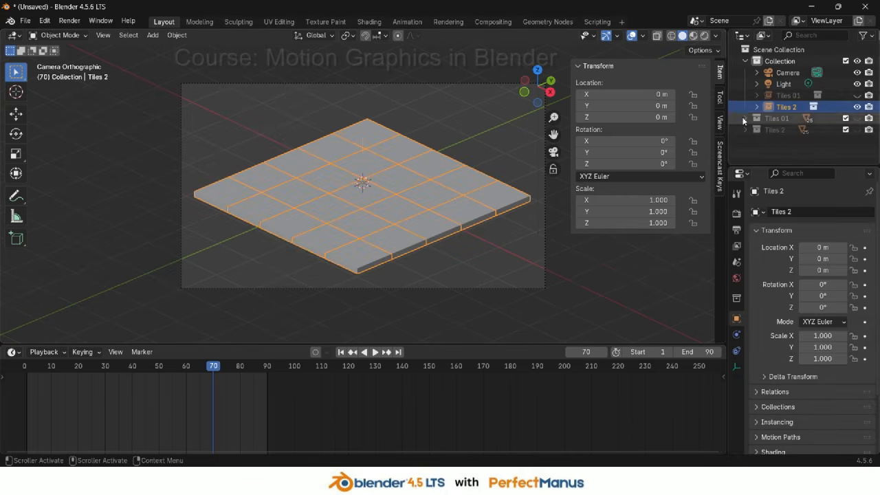
click(856, 96)
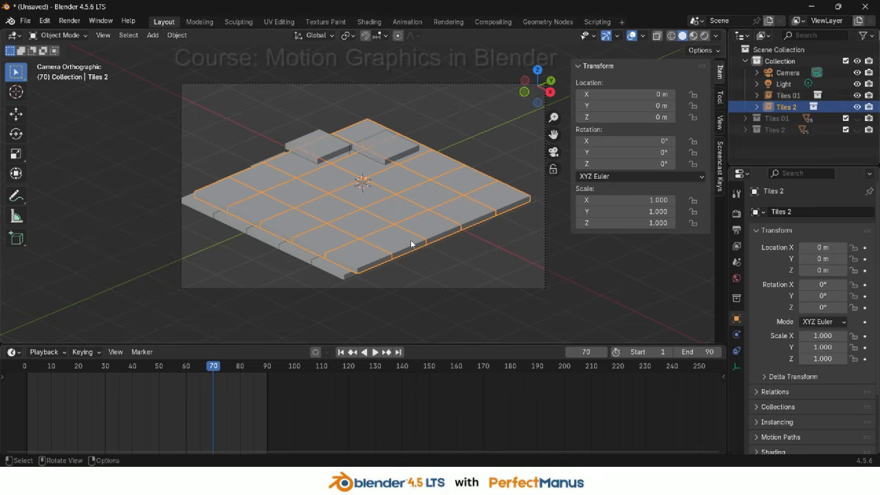
Scale the Tiles 01 instance down to about 0.75
click(786, 96)
key(s)
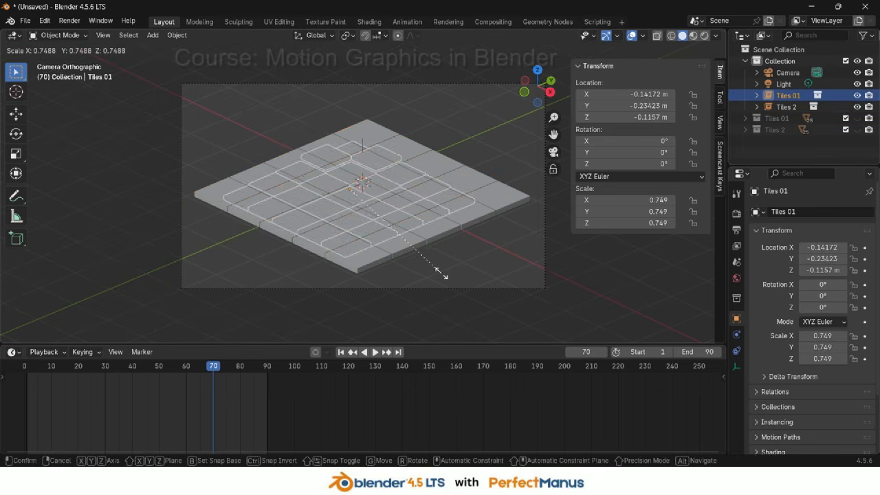
click(434, 215)
Select the Tiles 2 instance and scale it down to 0.4
click(443, 208)
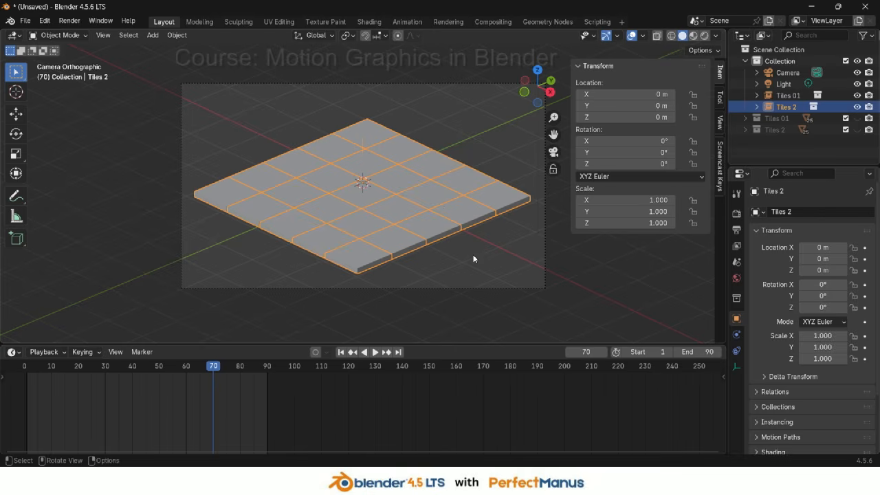
key(s)
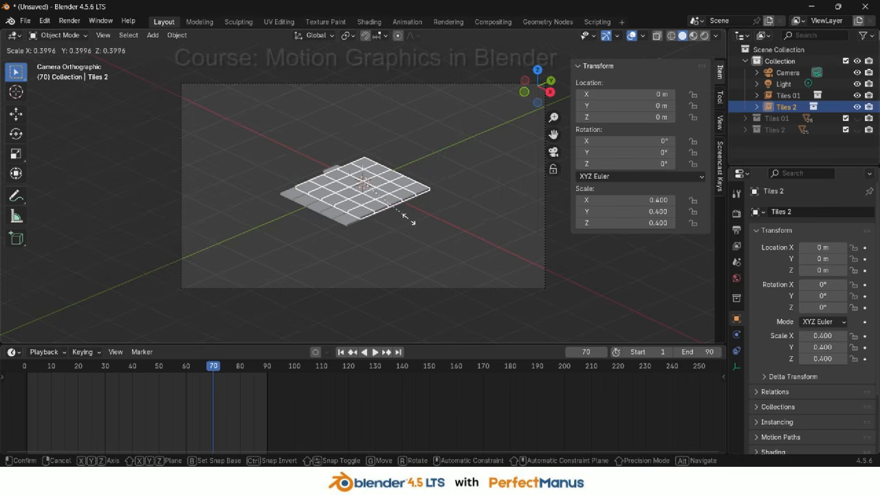
click(404, 223)
Move the Tiles 2 instance horizontally to about X 0.85 m, Y 1.26 m beside the other grid
key(g)
key(shift+z)
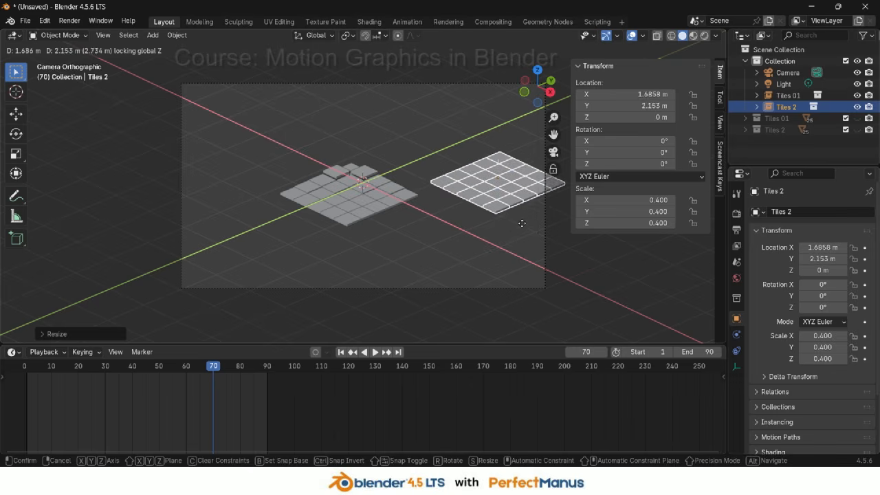
click(462, 224)
click(368, 213)
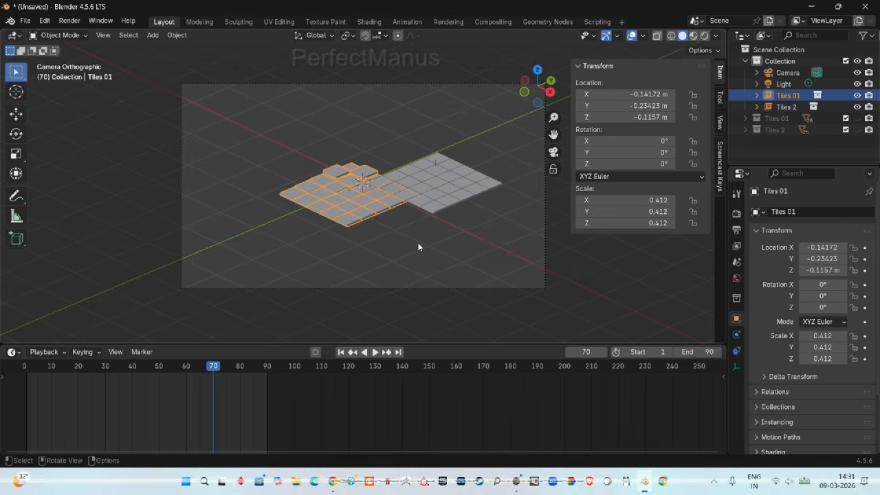
Move the Tiles 01 instance horizontally to about X -1.34 m, Y -0.66 m beside the Tiles 2 grid
key(g)
key(shift+z)
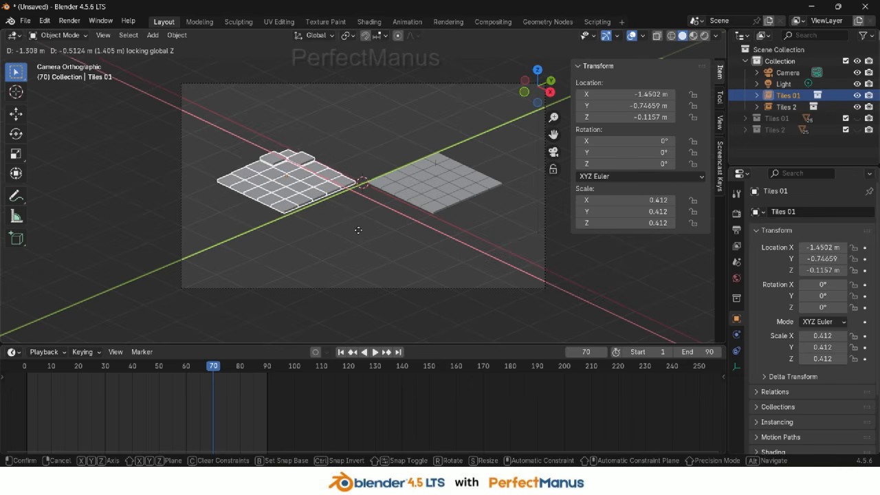
click(365, 234)
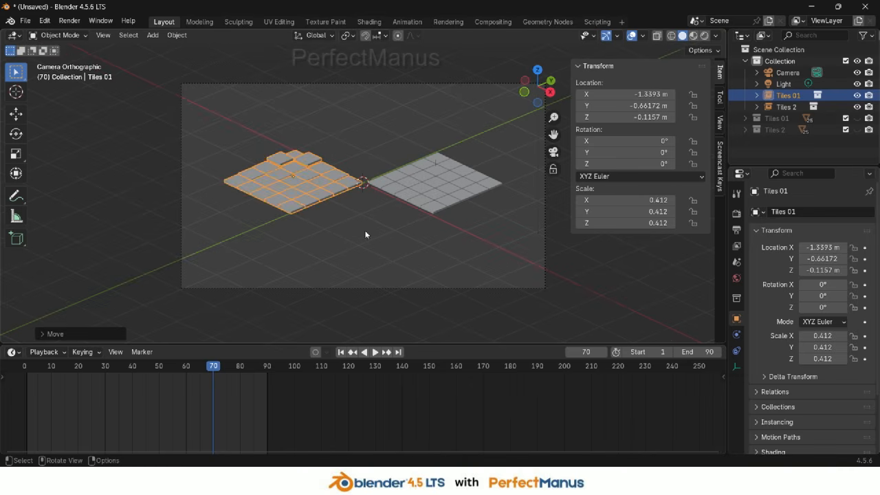
Deselect everything and play the animation to watch both tile grids ripple
key(space)
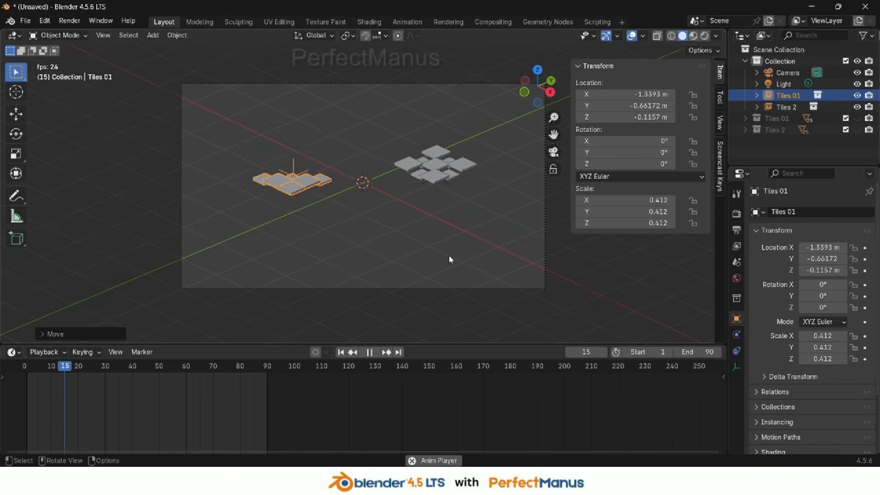
click(423, 255)
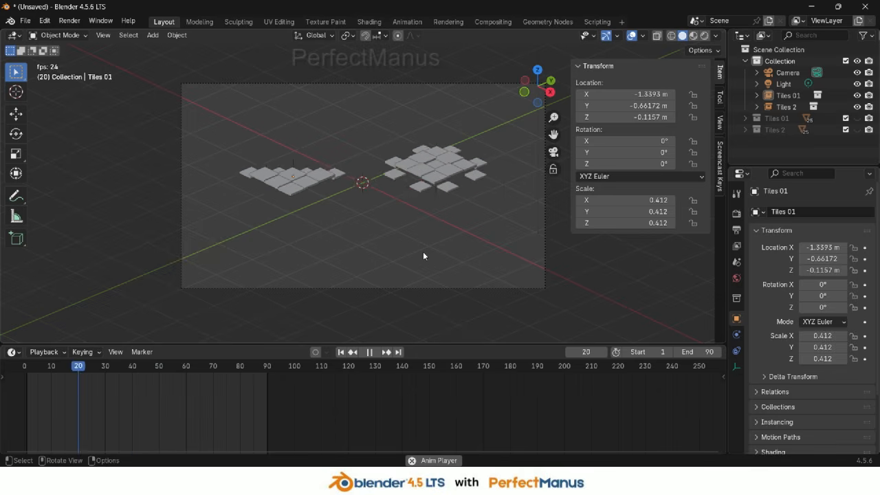
key(space)
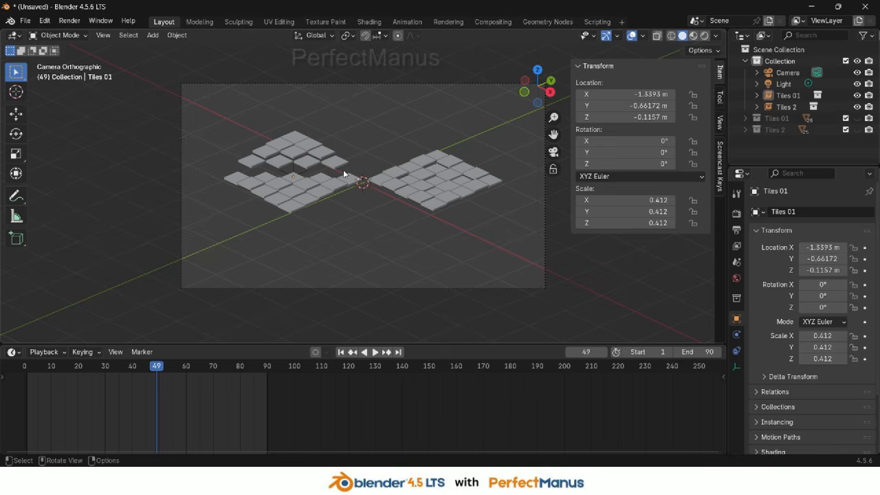
key(space)
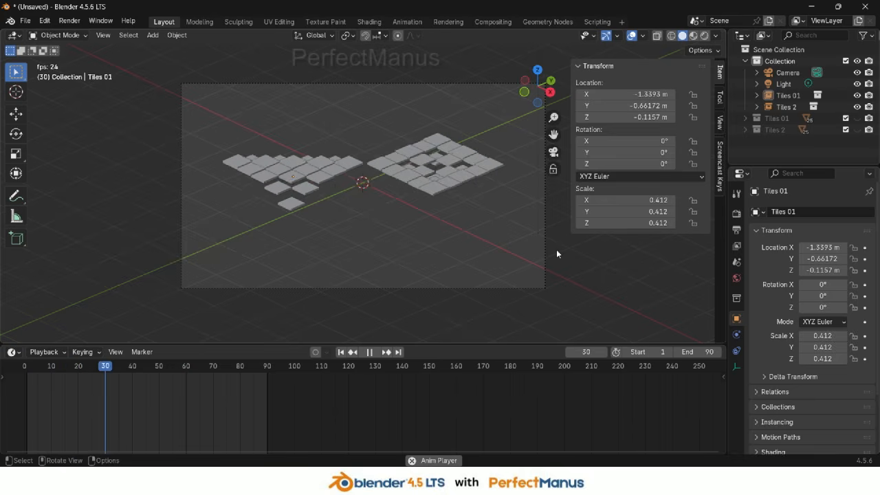
Leave the camera view and turn off viewport overlays to watch the playing animation up close
key(n)
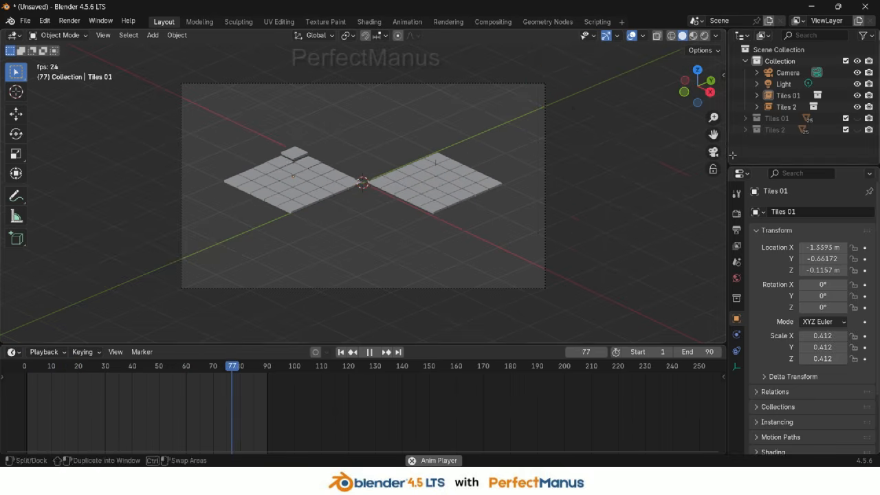
click(714, 152)
middle_drag(479, 205, 385, 180)
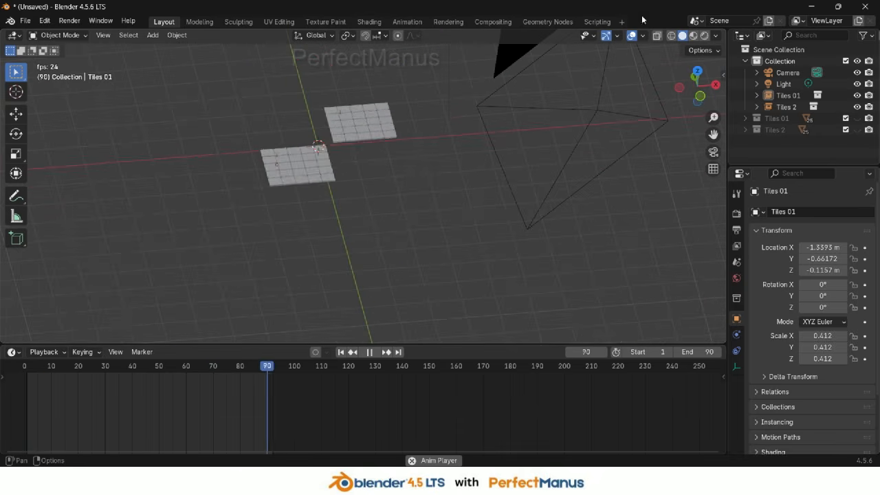
click(631, 35)
middle_drag(483, 188, 399, 163)
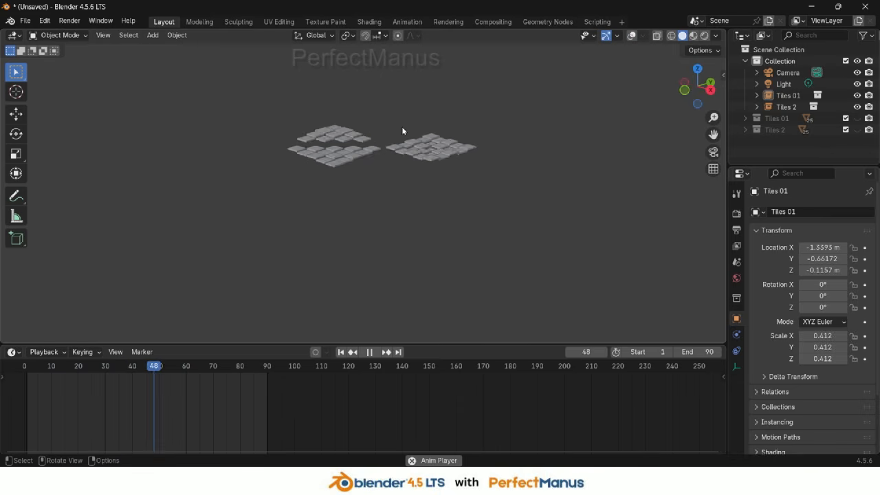
shift+middle_drag(531, 176, 490, 262)
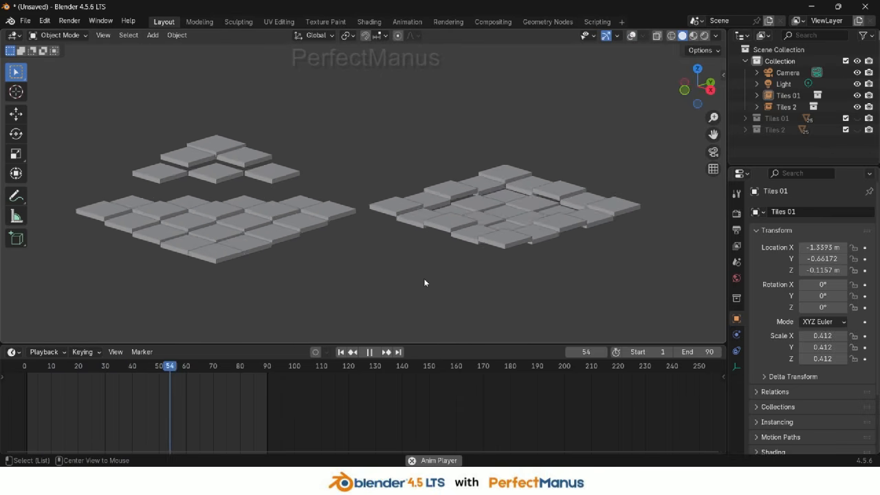
middle_drag(420, 269, 418, 276)
key(n)
key(t)
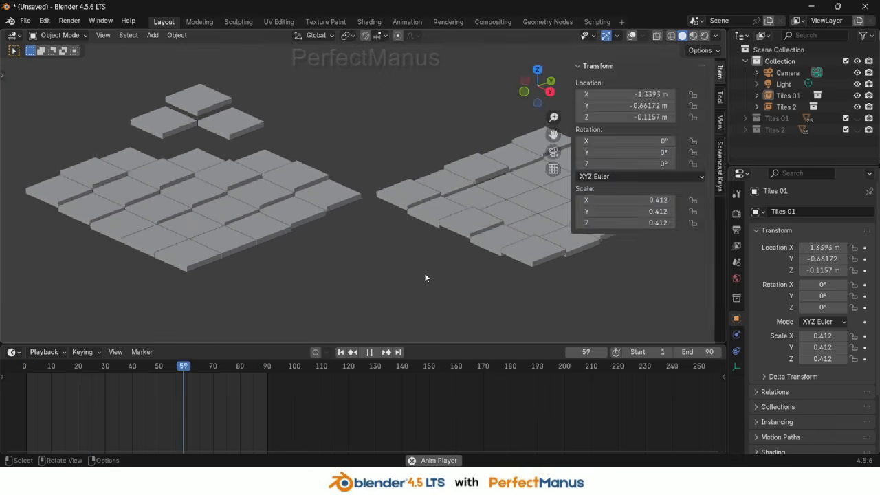